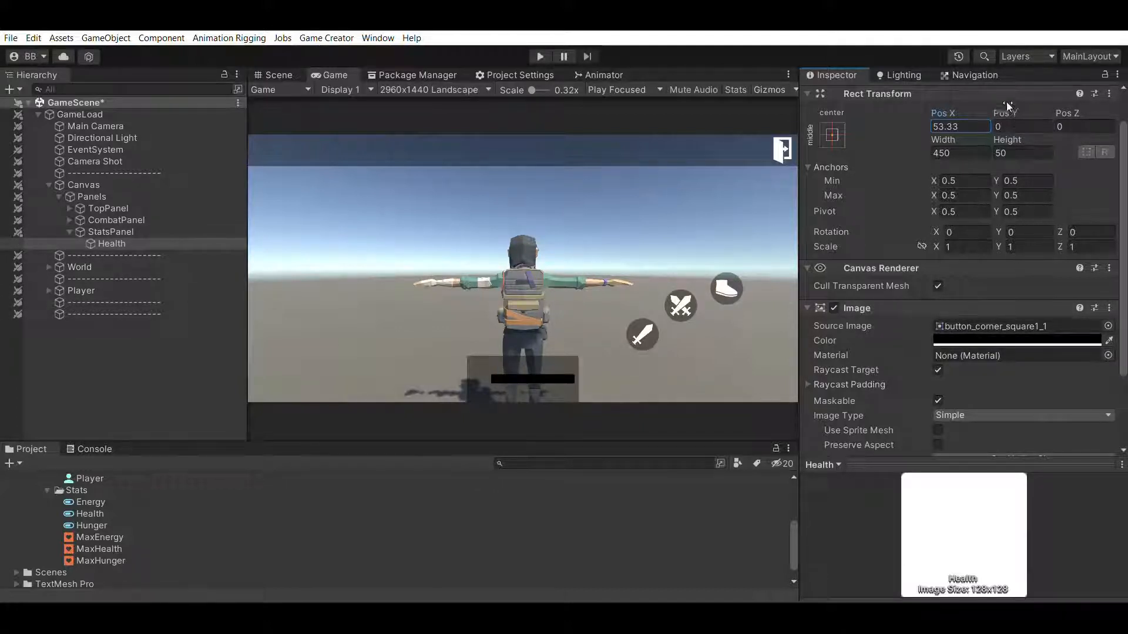
Step: Raise the Health image within the stats panel to a Pos Y of about 65.89
mouse_move(1008, 105)
mouse_down()
mouse_move(89, 101)
mouse_move(391, 101)
mouse_up()
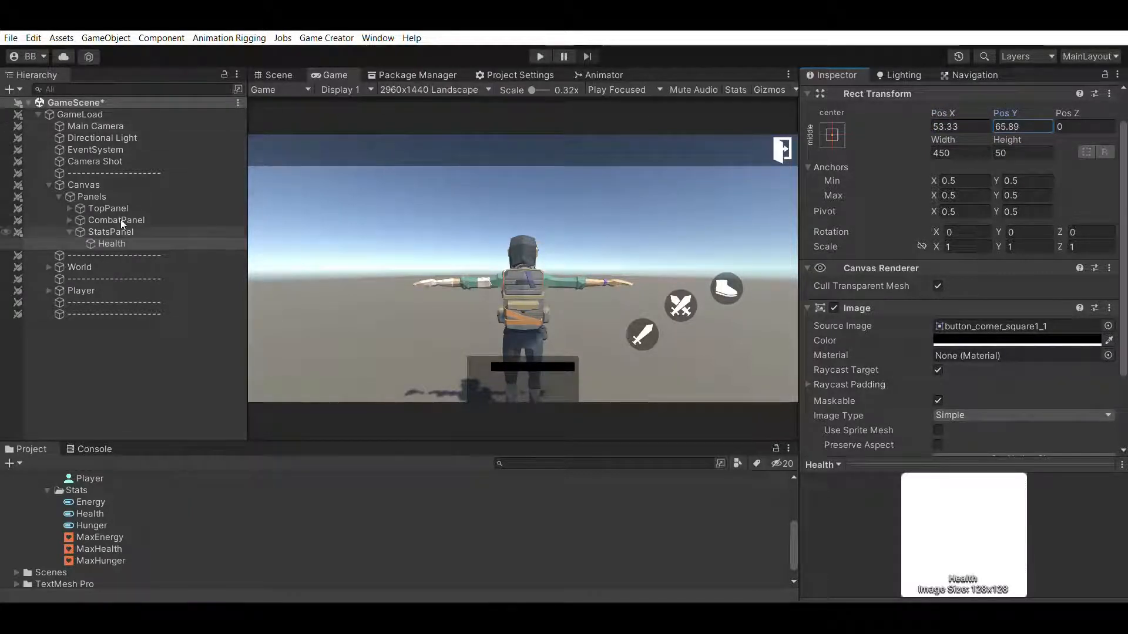
scroll(964, 353, down, 3)
drag(1018, 465, 1018, 487)
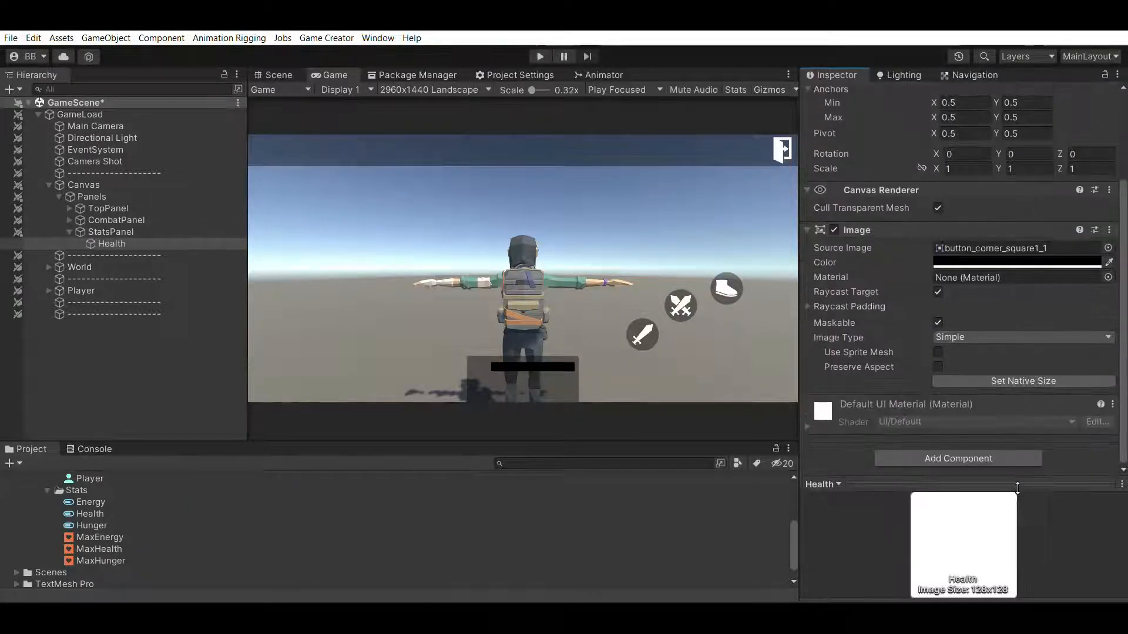
Step: Duplicate the Health image inside StatsPanel and rename the copy HealthBar
click(170, 239)
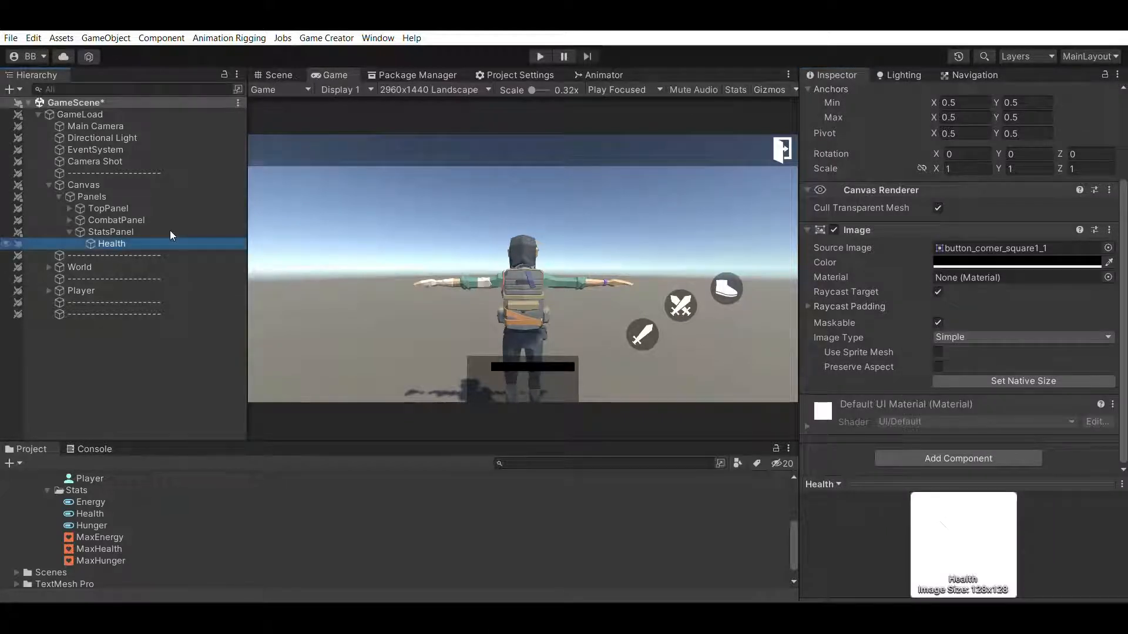
key(ctrl+d)
scroll(957, 265, up, 3)
click(896, 94)
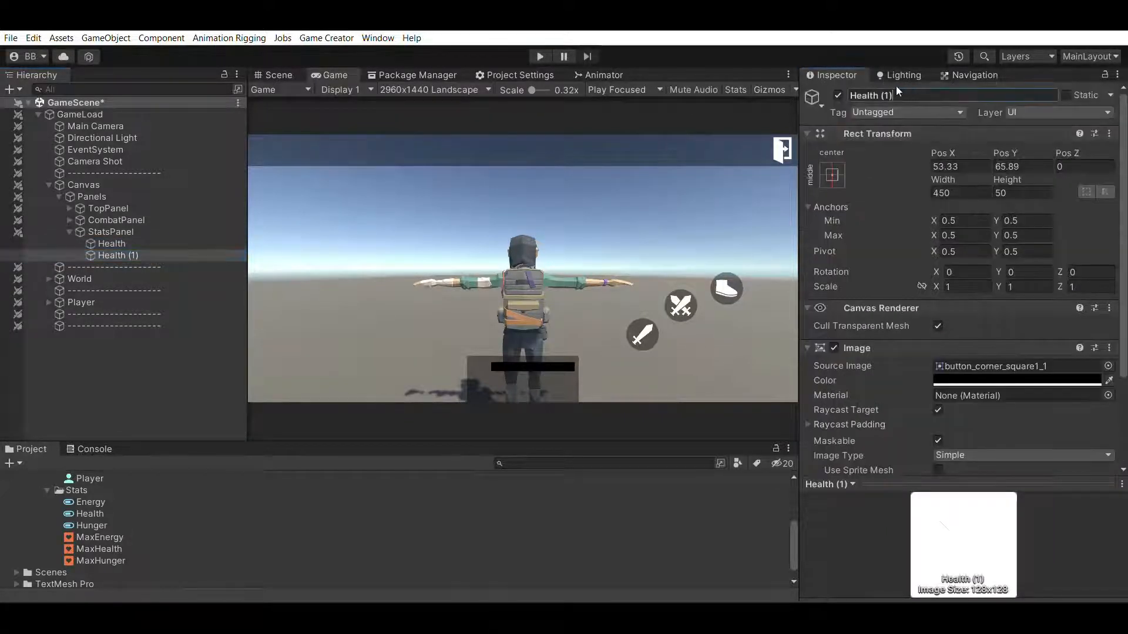
drag(897, 87, 880, 85)
text(Bar)
key(Return)
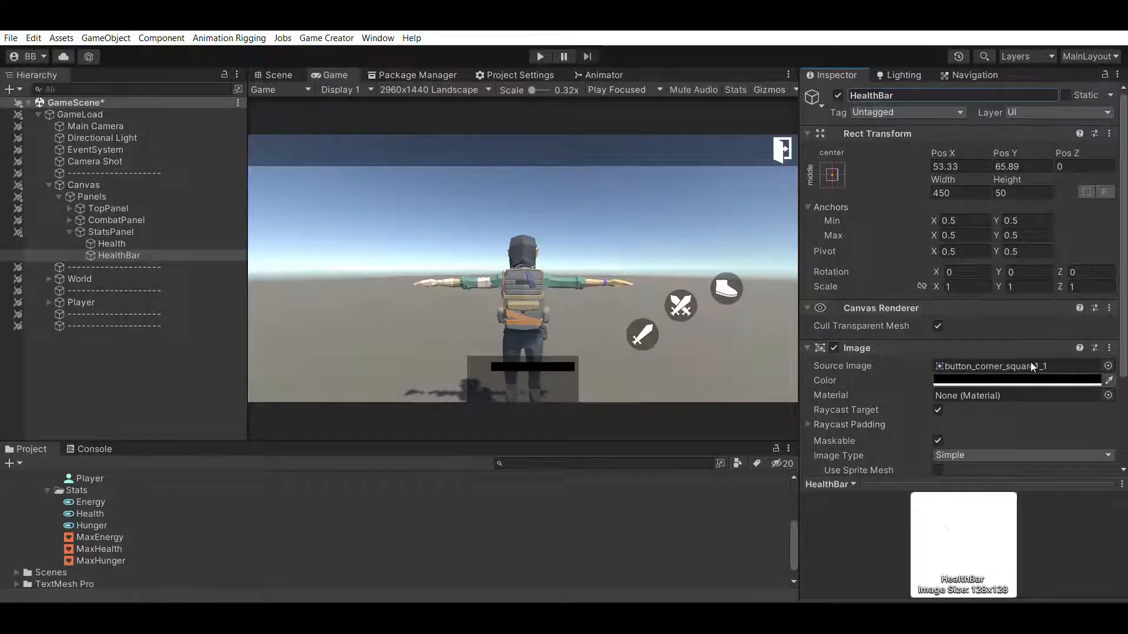
Step: Color the HealthBar image red and set its image type to Filled with the Horizontal fill method, keeping the fill amount at 1
click(1029, 381)
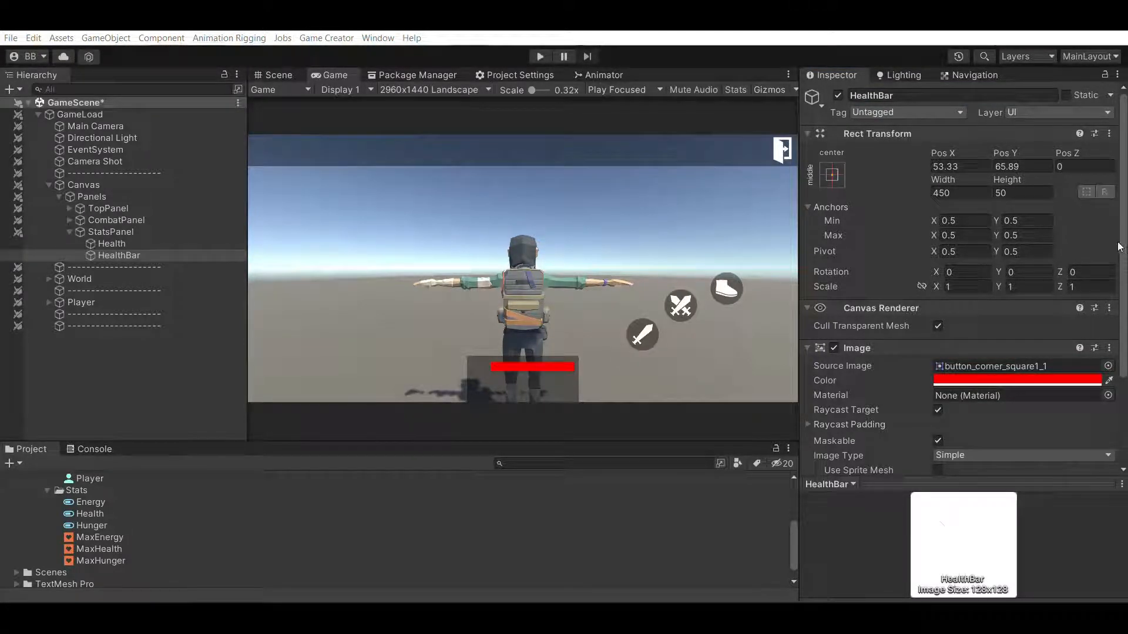
scroll(893, 305, down, 3)
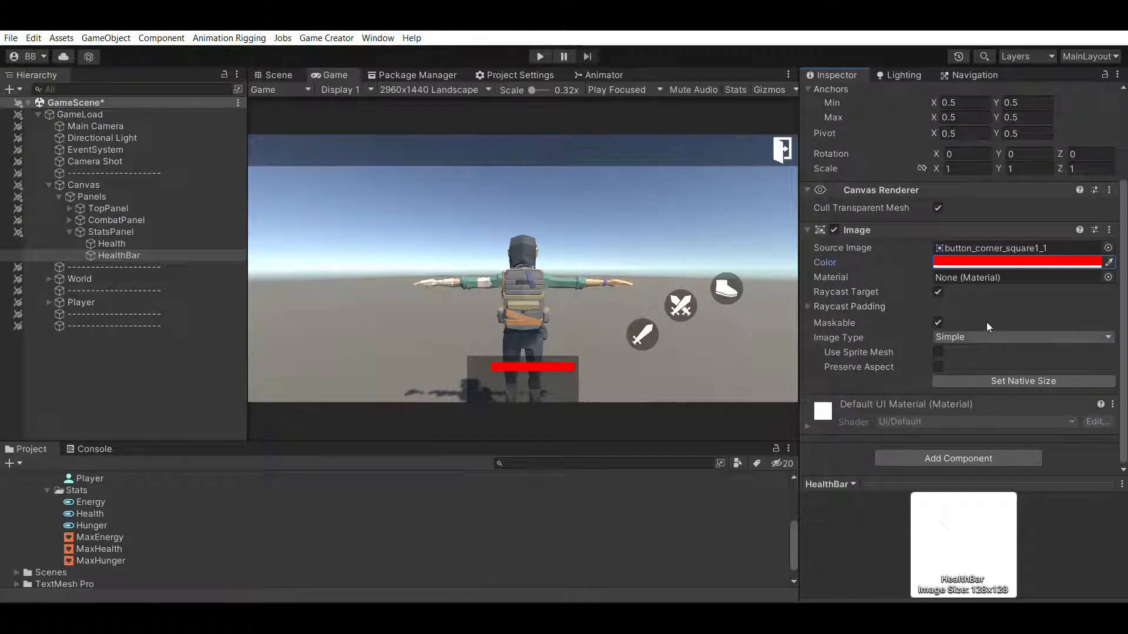
click(999, 338)
click(973, 373)
click(842, 362)
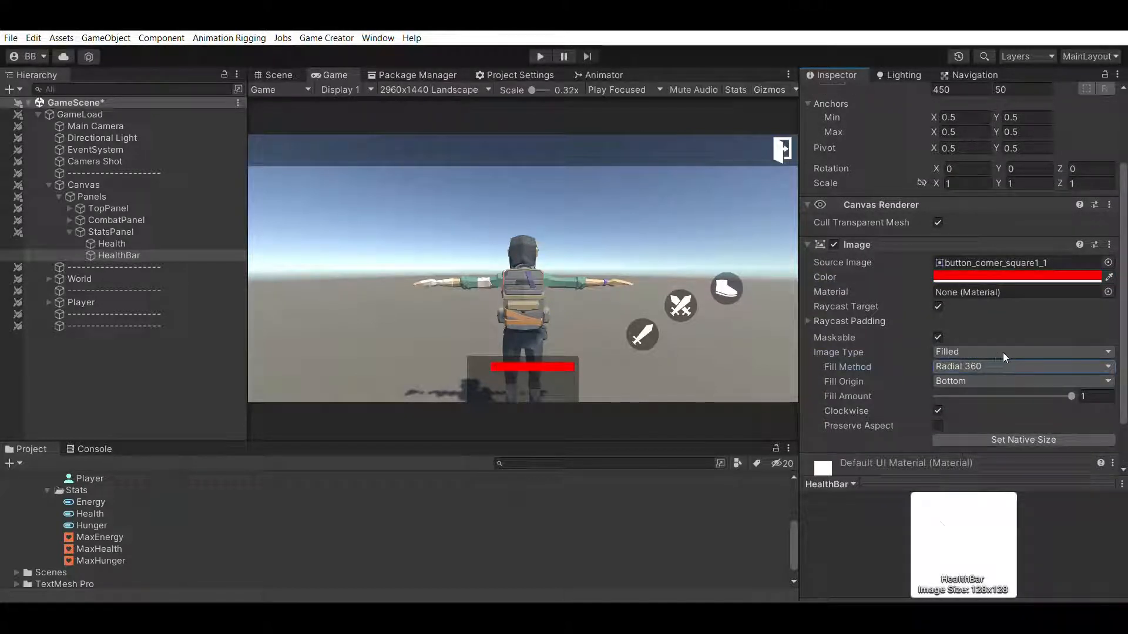
click(975, 368)
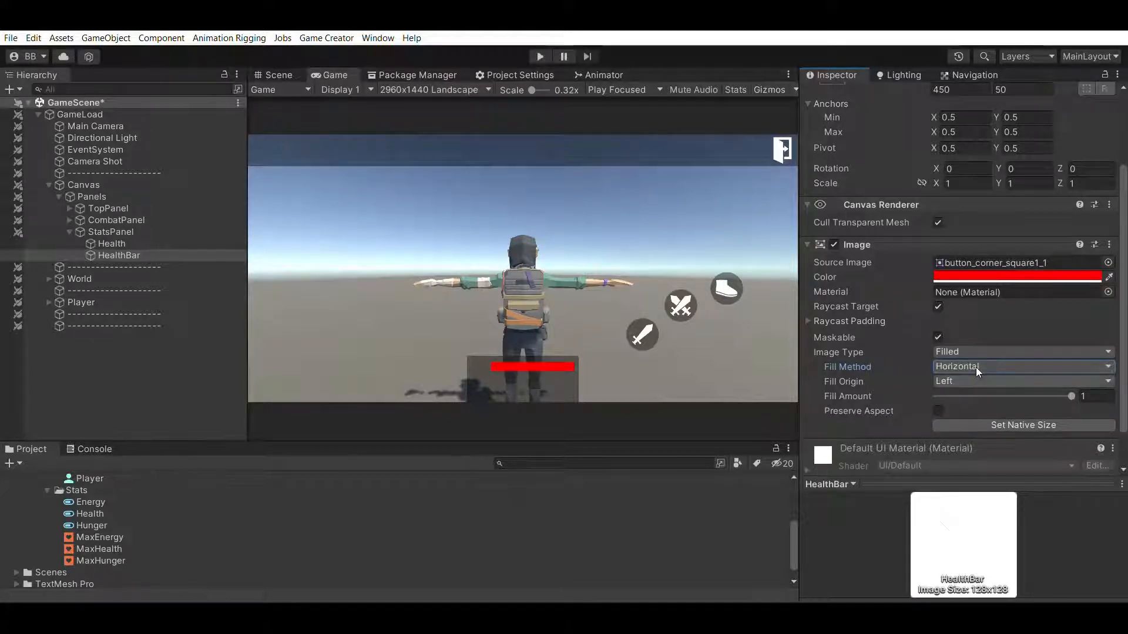
mouse_move(1072, 396)
mouse_down()
mouse_move(932, 396)
mouse_move(1075, 396)
mouse_move(1073, 382)
mouse_move(890, 391)
mouse_move(1122, 383)
mouse_up()
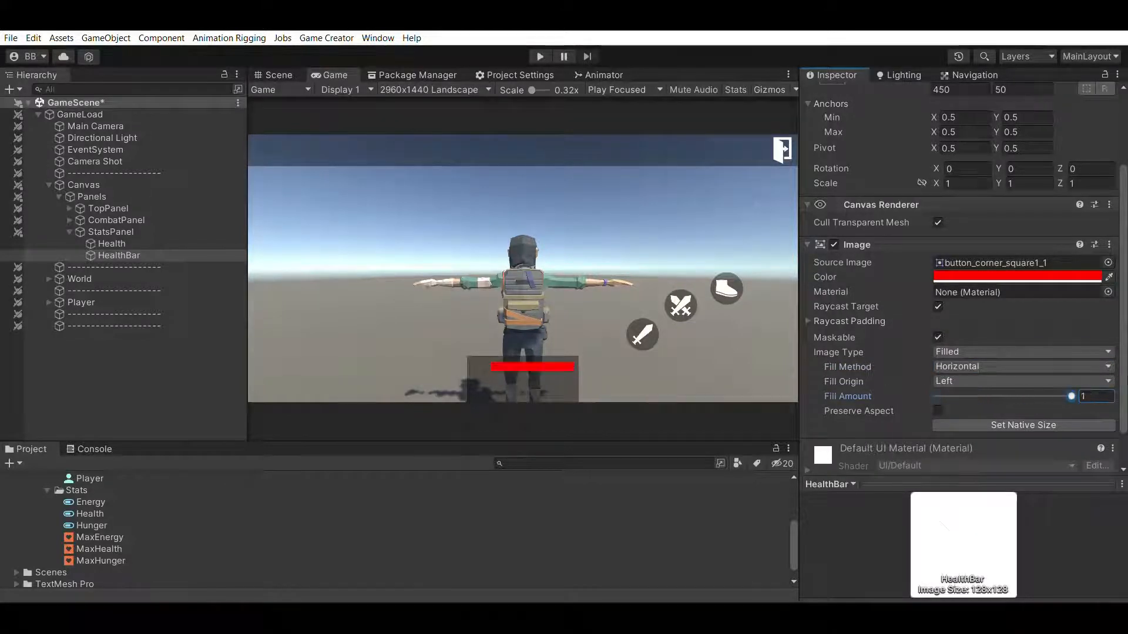
scroll(978, 371, down, 3)
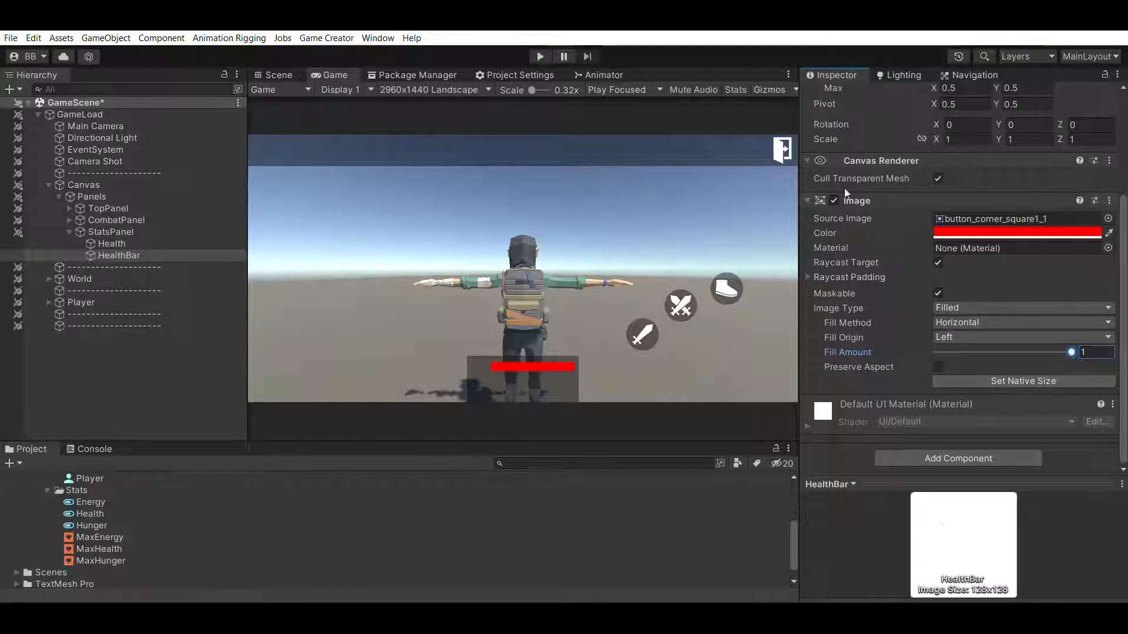
Step: Add an Attribute UI component to Health, assigning the Health attribute and HealthBar as the progress image fill
click(154, 239)
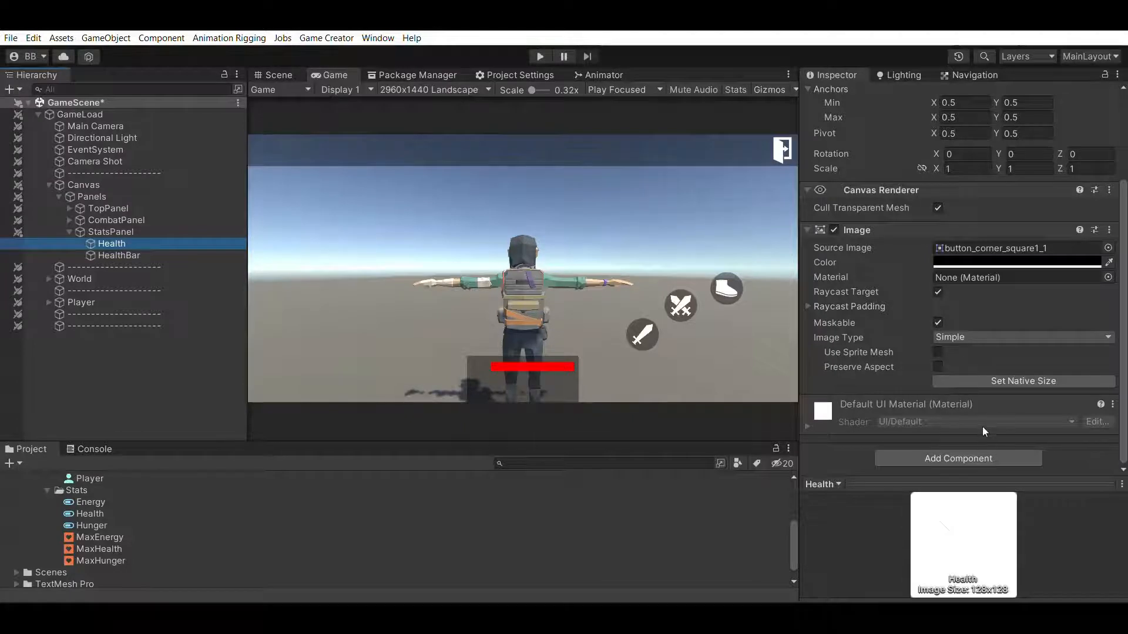
click(933, 446)
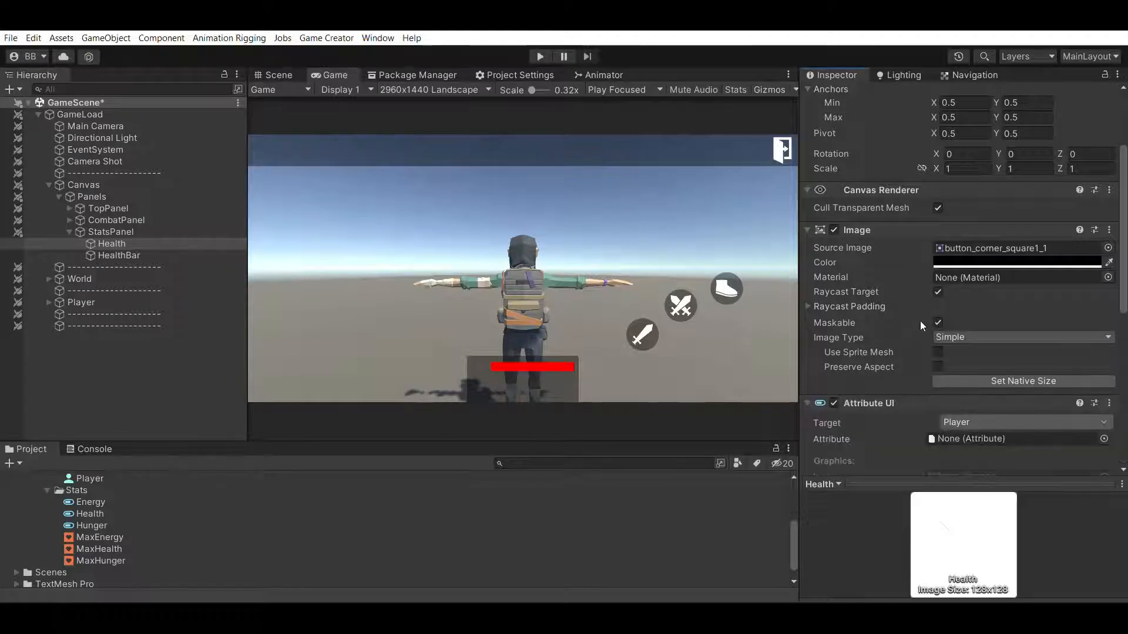
scroll(919, 320, down, 5)
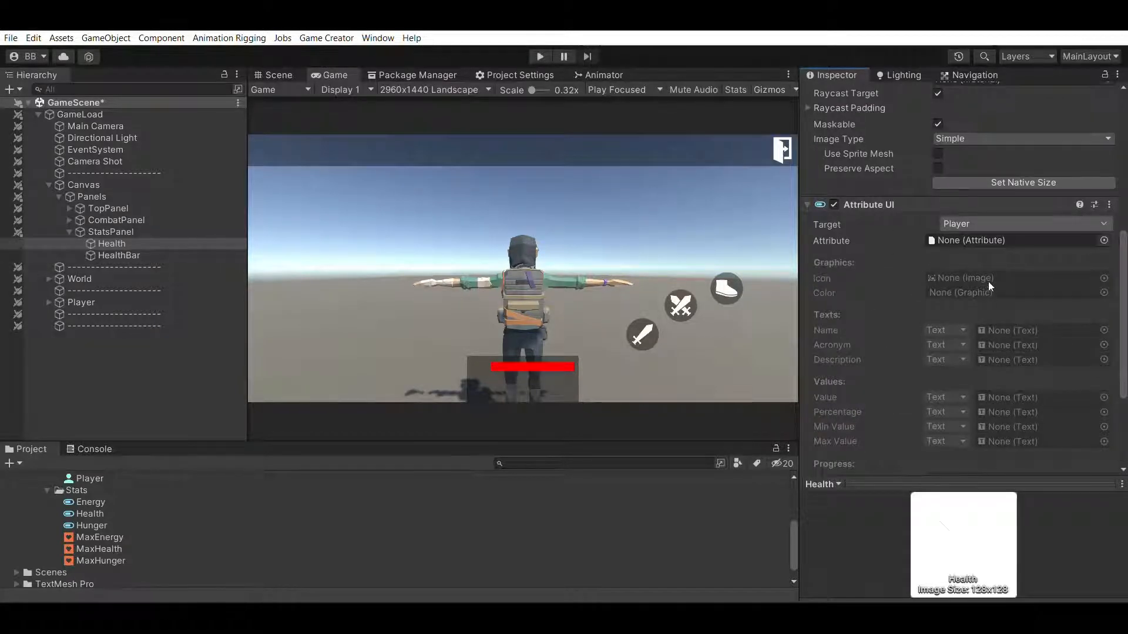
mouse_move(88, 514)
mouse_down()
mouse_move(235, 458)
mouse_move(1031, 235)
mouse_up()
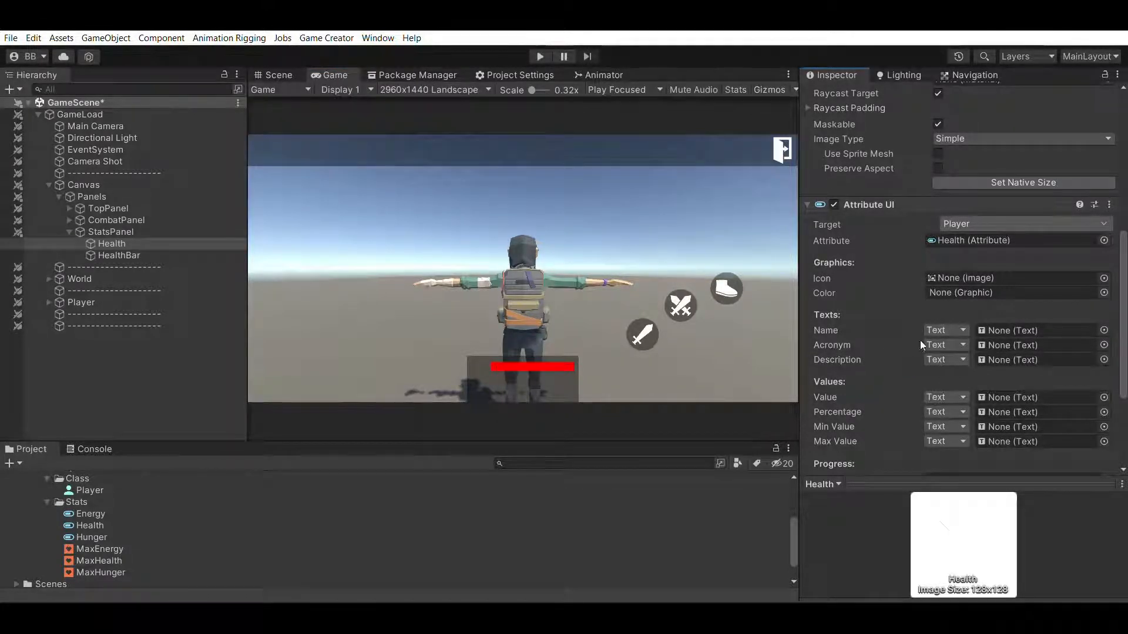
scroll(857, 341, down, 3)
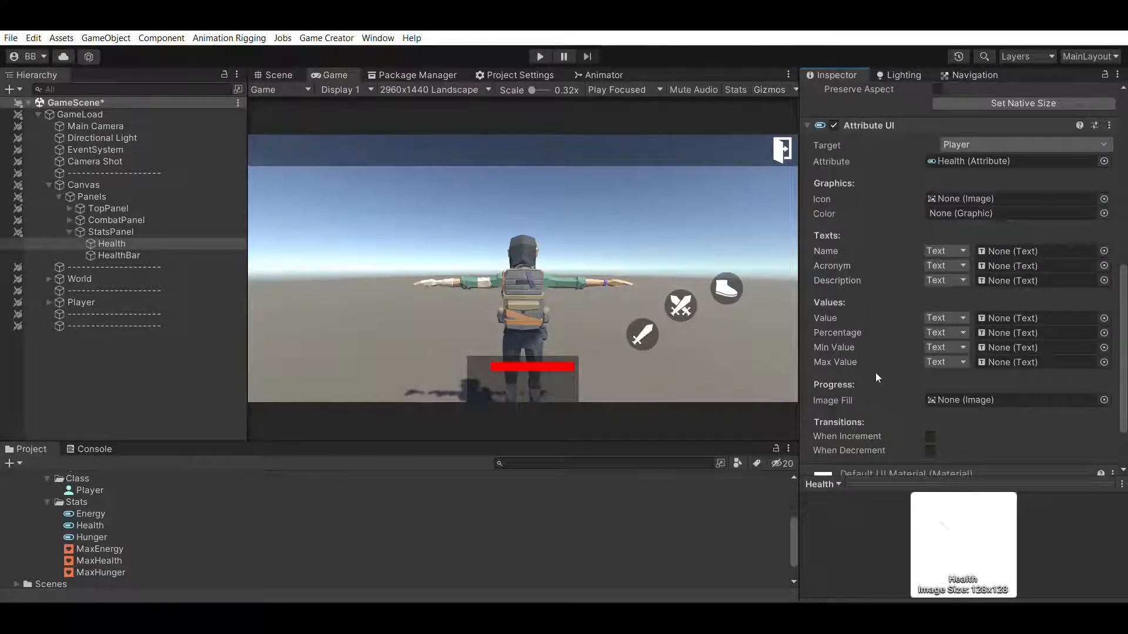
mouse_move(204, 254)
mouse_down()
mouse_move(529, 323)
mouse_move(1007, 398)
mouse_up()
Step: Override the Player's Health start percent to about 0.546 and test the health bar in play mode
click(82, 301)
click(870, 273)
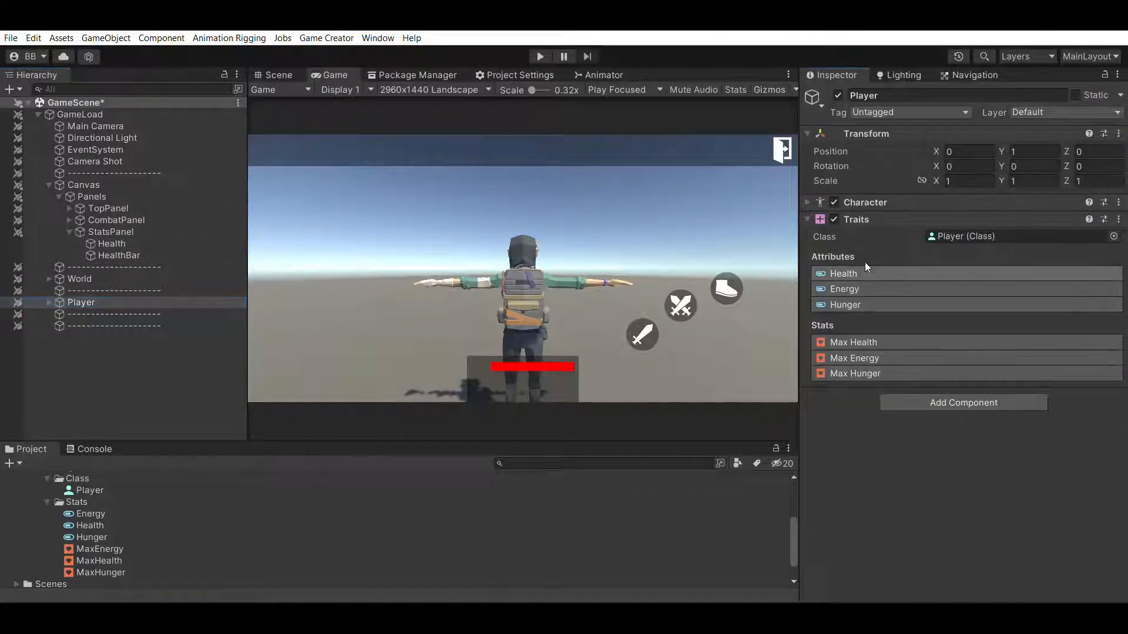
click(934, 289)
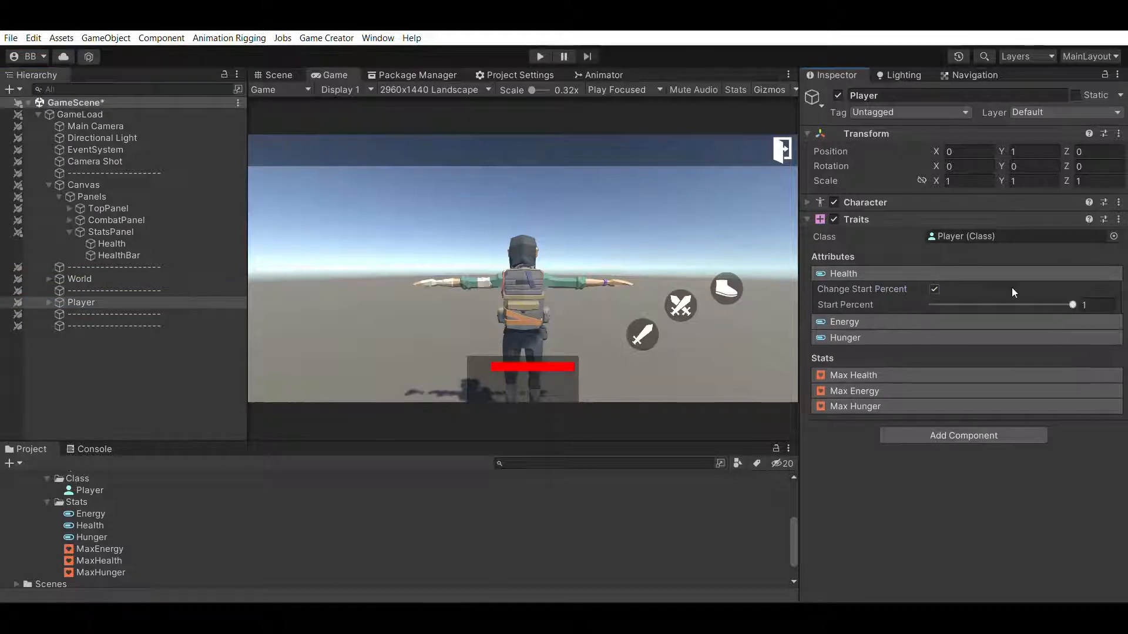
drag(1019, 303, 1032, 290)
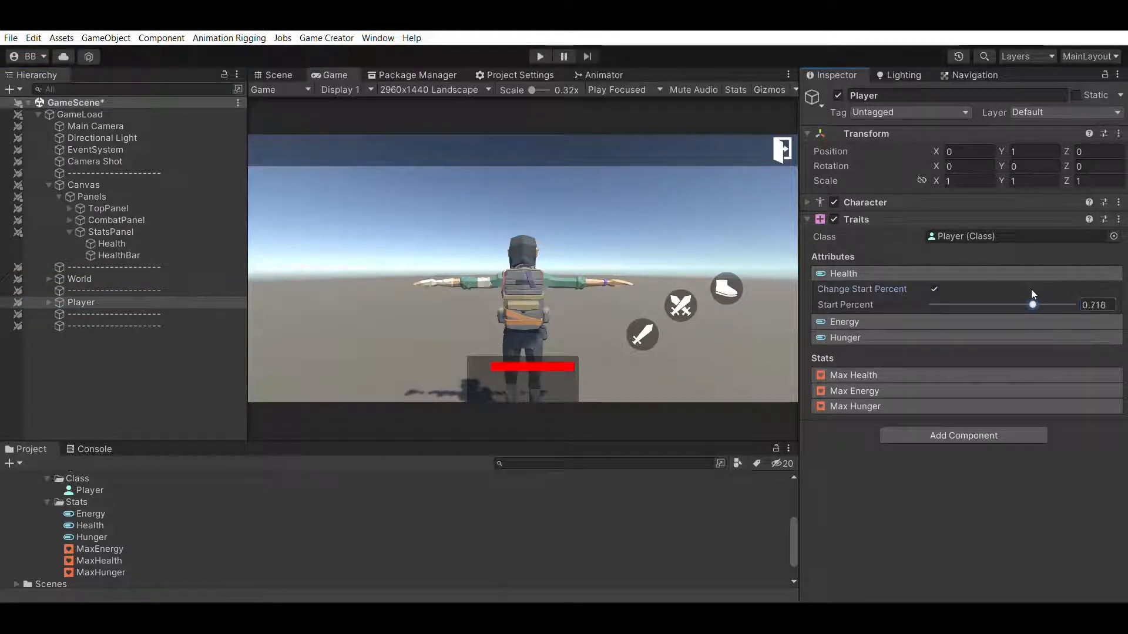
click(540, 57)
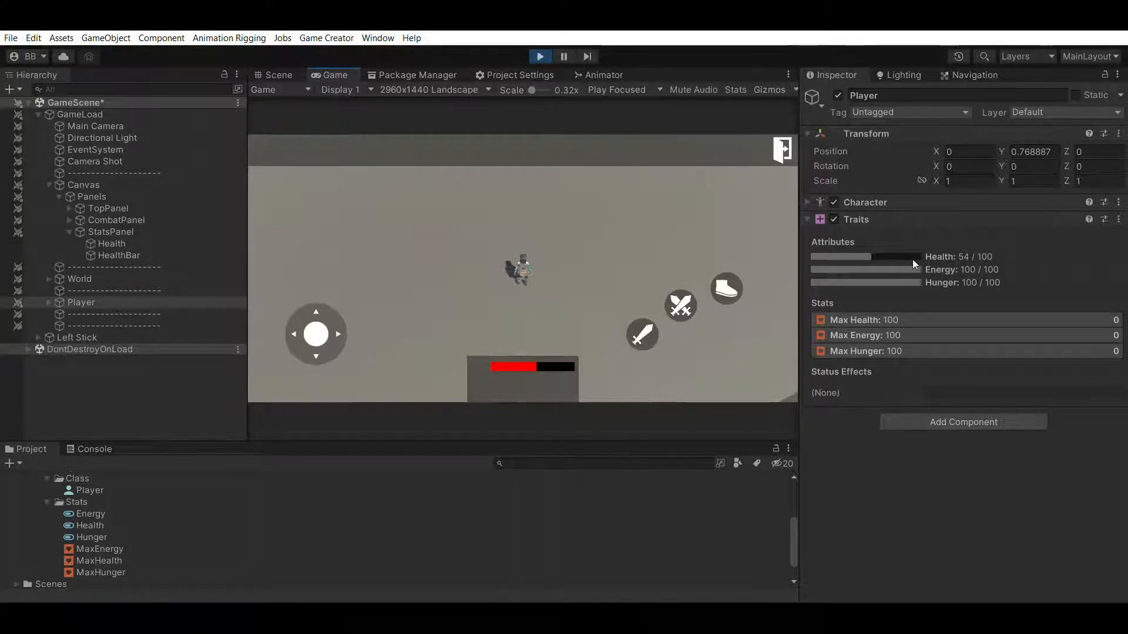
click(540, 56)
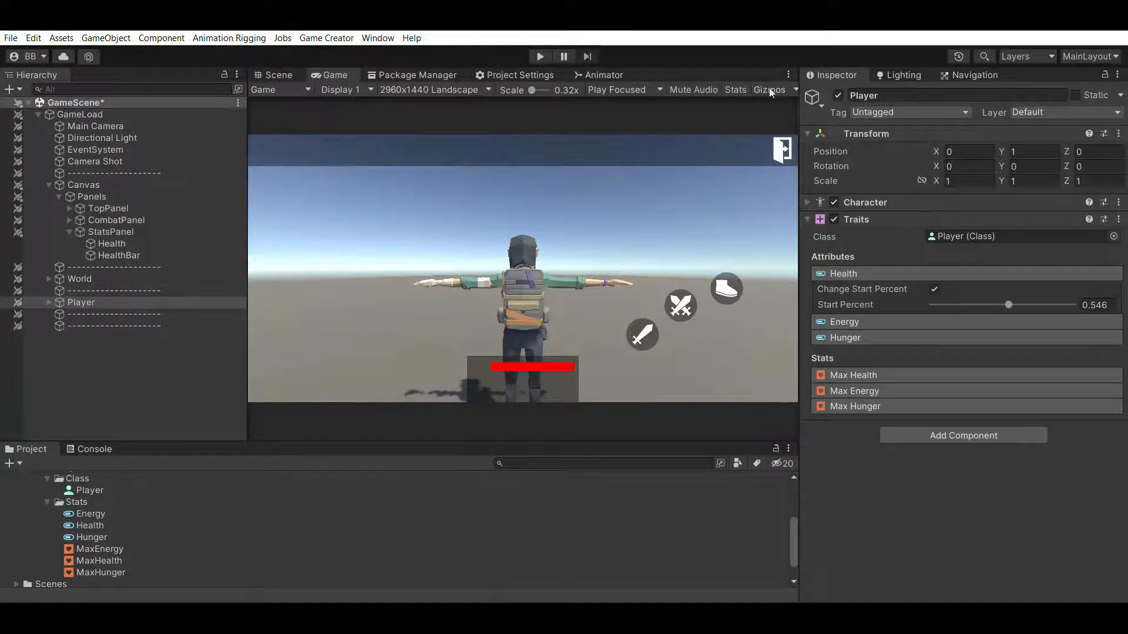
Step: Make HealthBar a child of the Health object in the hierarchy
click(115, 229)
drag(118, 255, 114, 238)
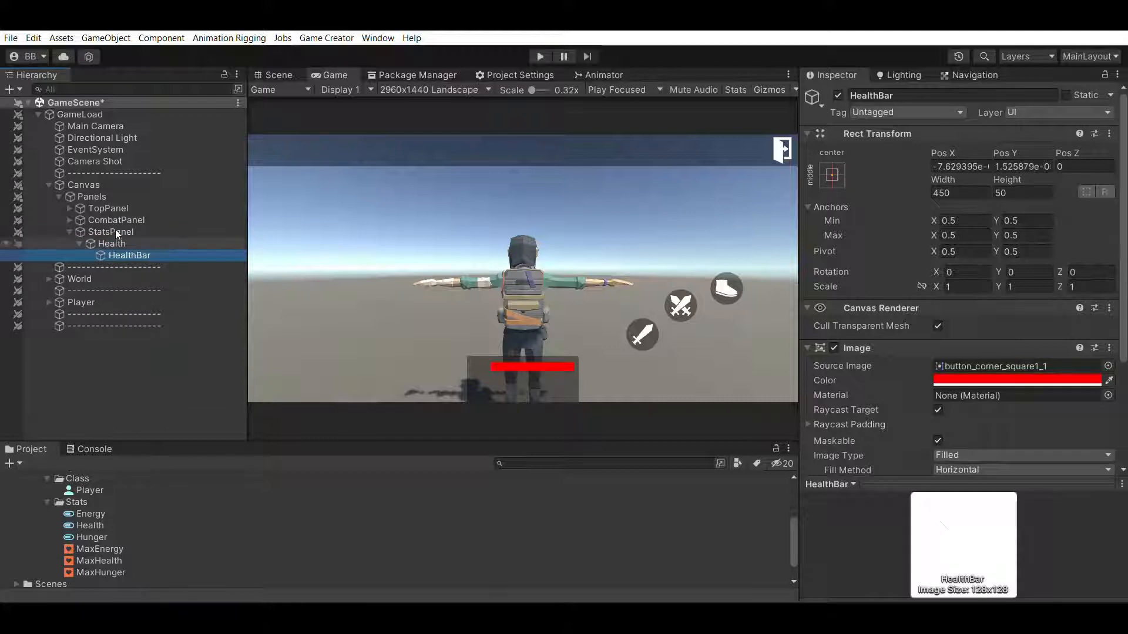
click(115, 230)
click(117, 267)
click(117, 251)
Step: Create an empty child object named Texts under Health
key(Up)
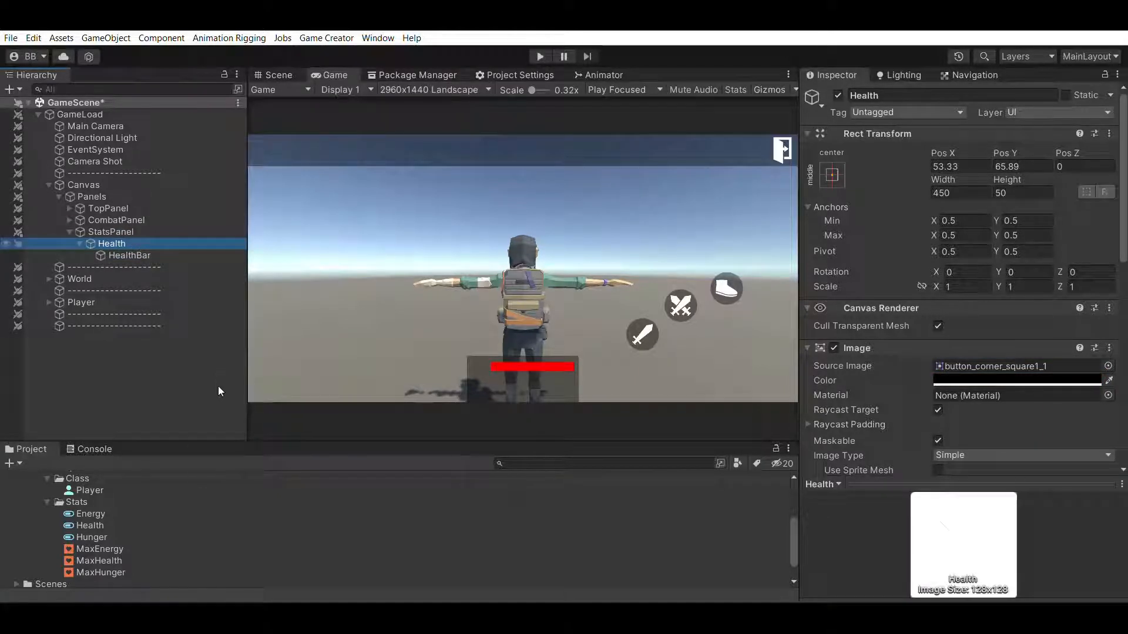
key(alt+shift+n)
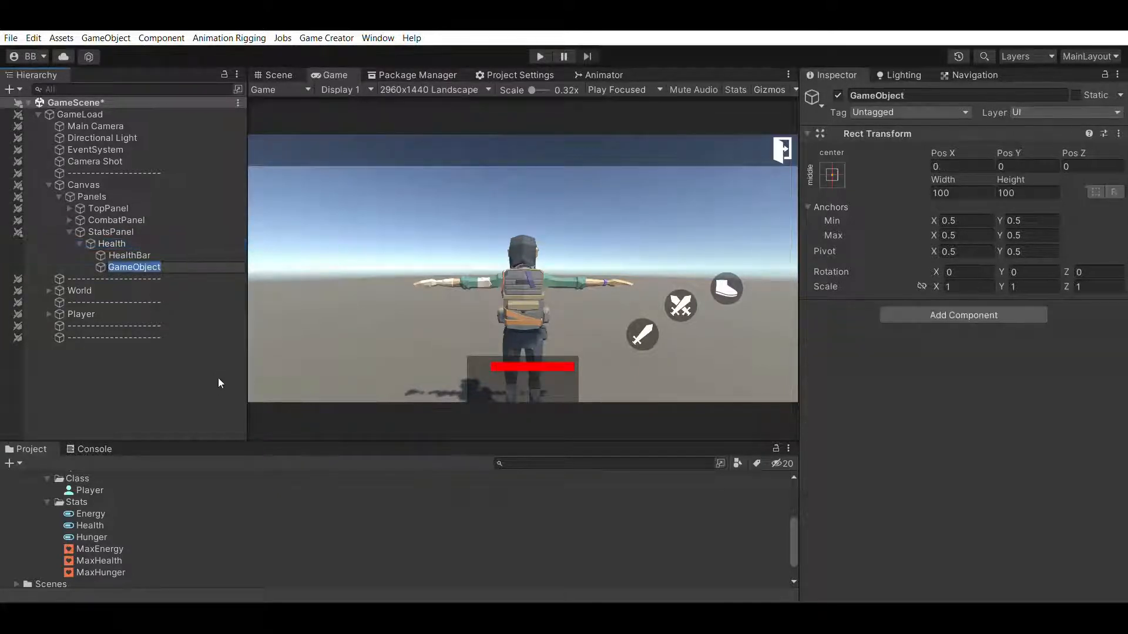
text(Texts)
key(Return)
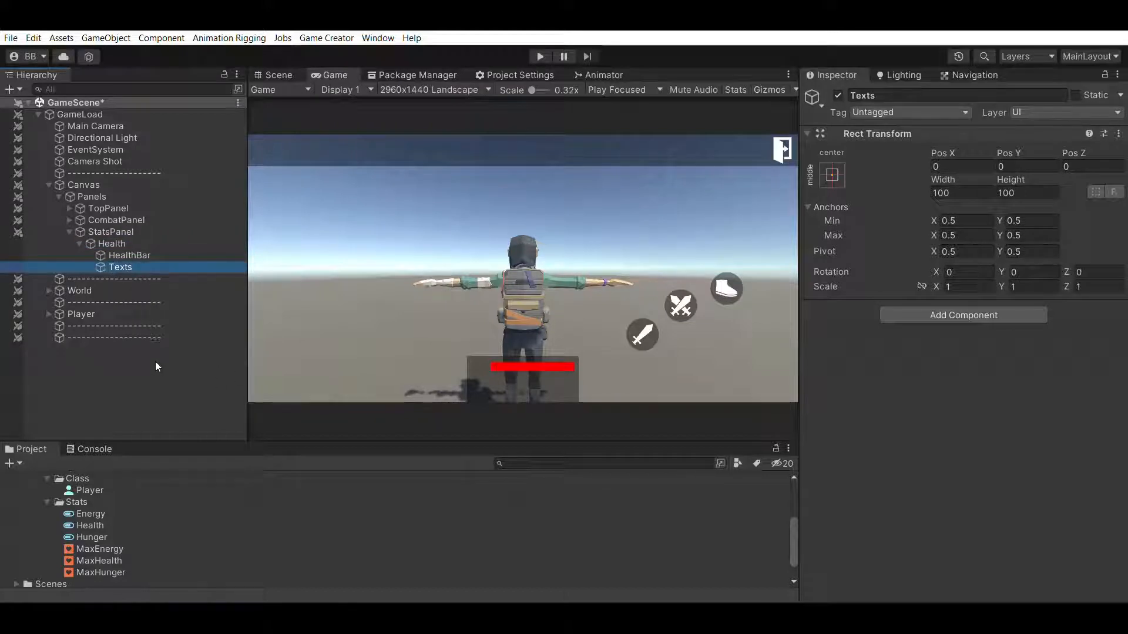
Step: Move Texts above HealthBar and add a TextMeshPro text named Current inside it
drag(123, 267, 132, 238)
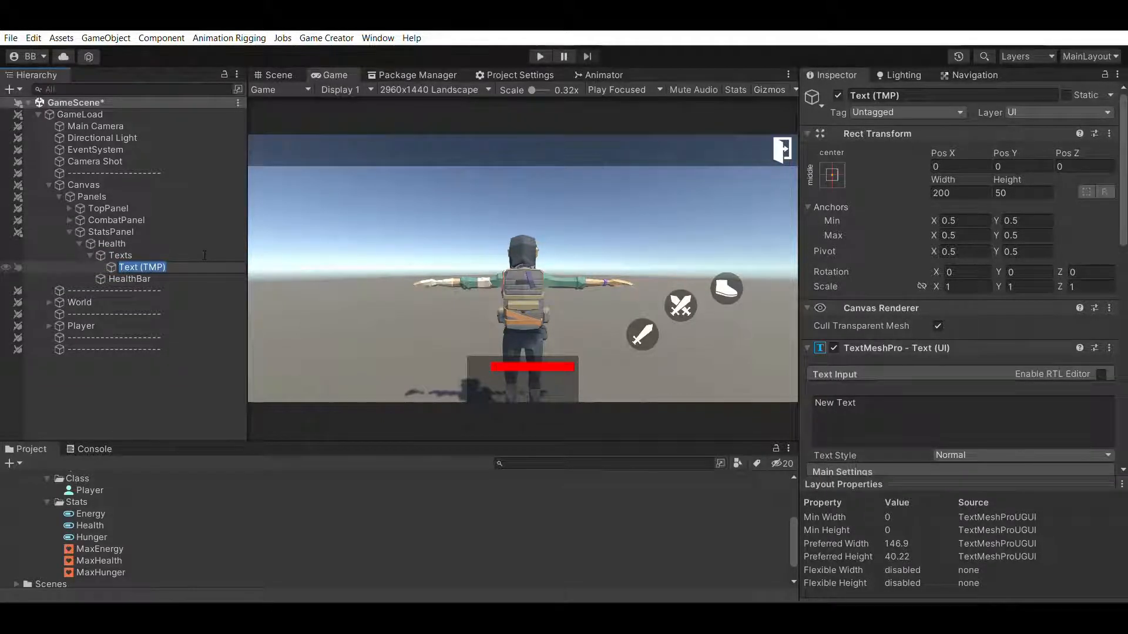
text(Currenyt)
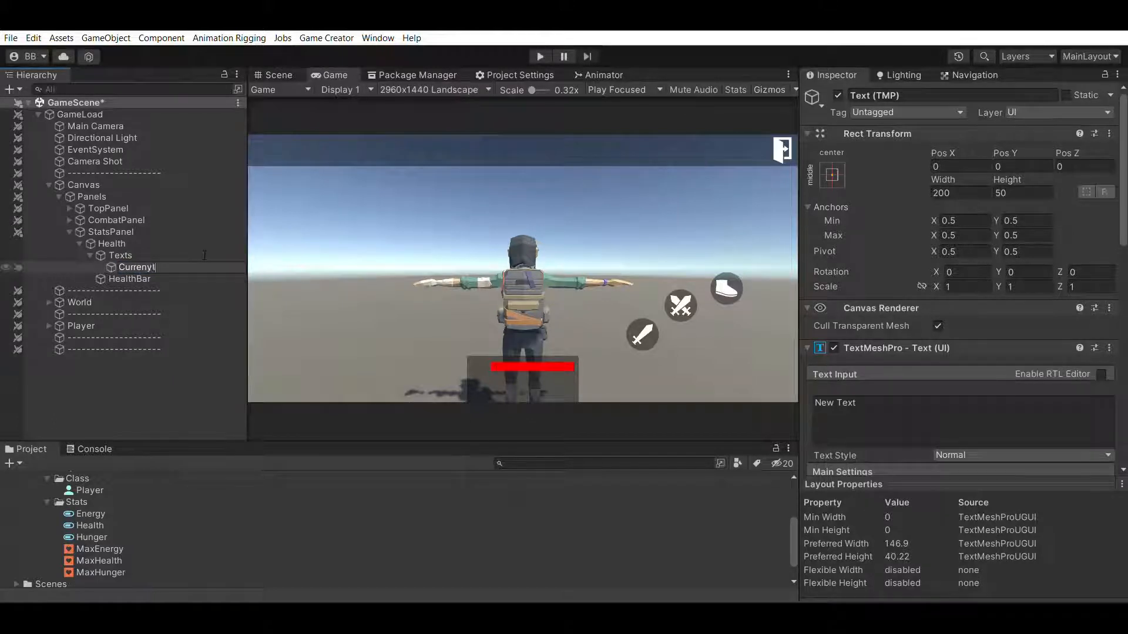
key(BackSpace)
key(BackSpace)
text(t)
key(Return)
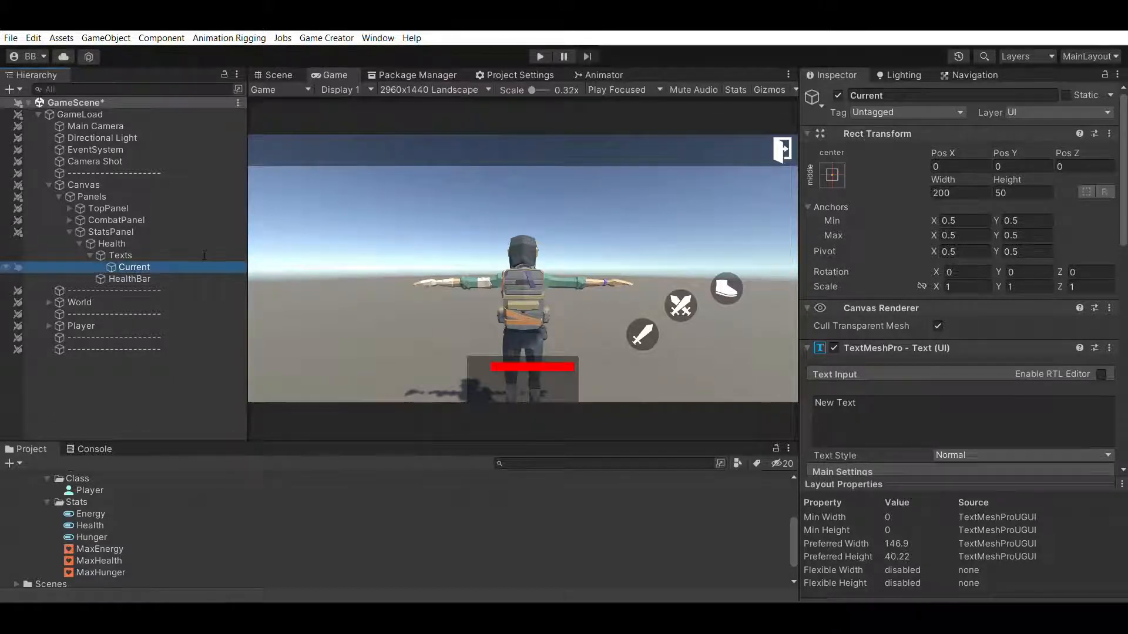
key(ctrl+d)
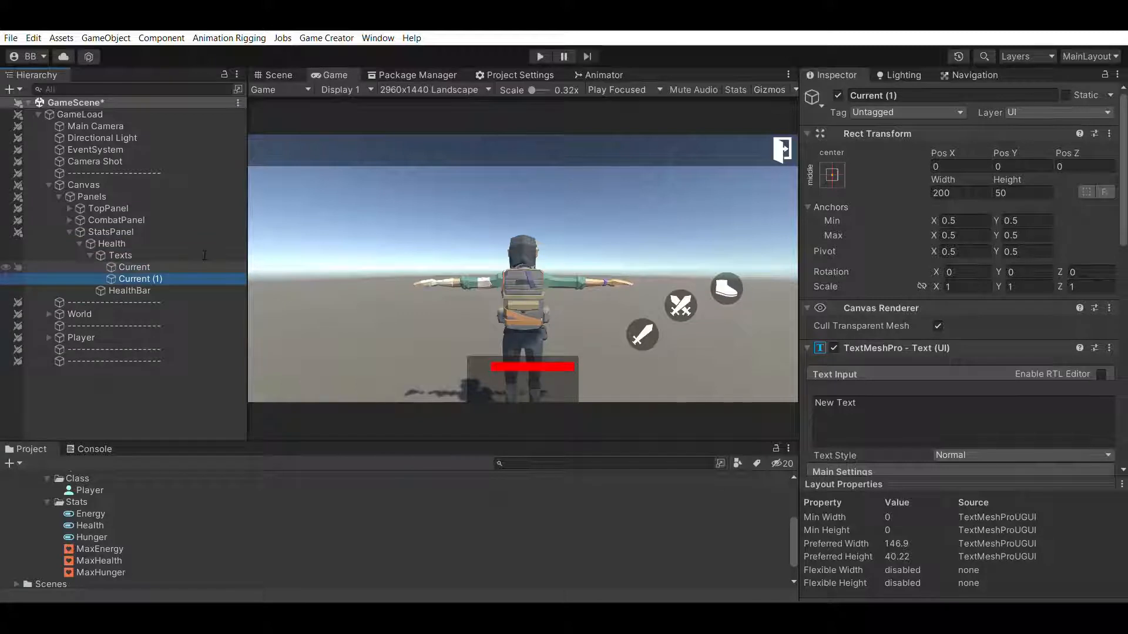
click(153, 275)
key(BackSpace)
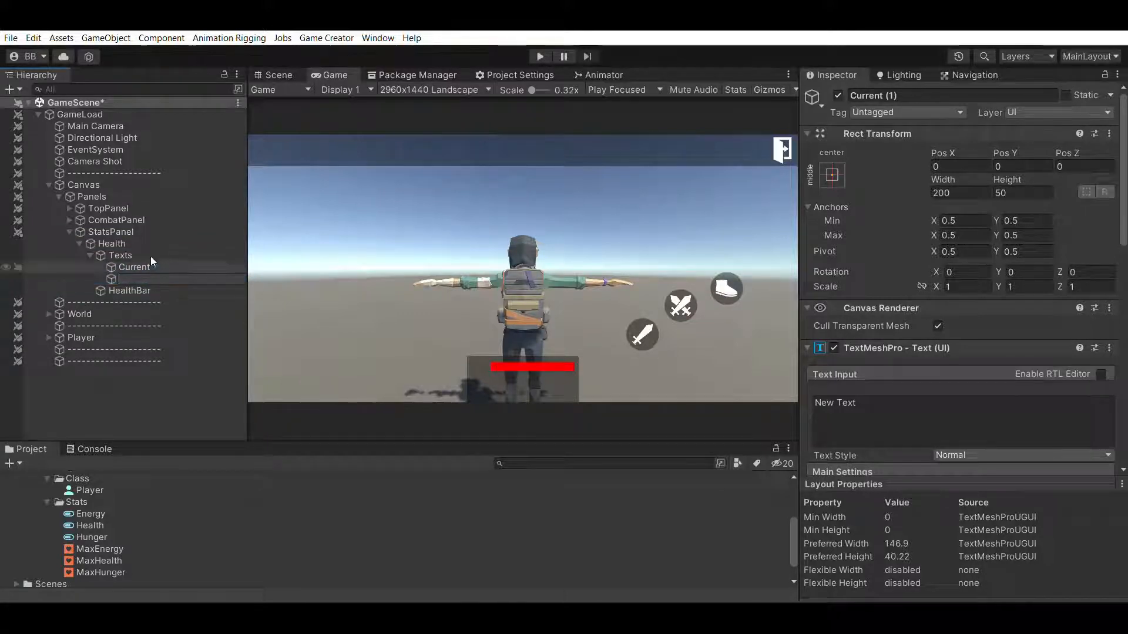
click(150, 266)
click(152, 275)
key(Delete)
Step: Check the Current text in the Scene view and reorder Texts below HealthBar so it draws over the red bar
click(147, 267)
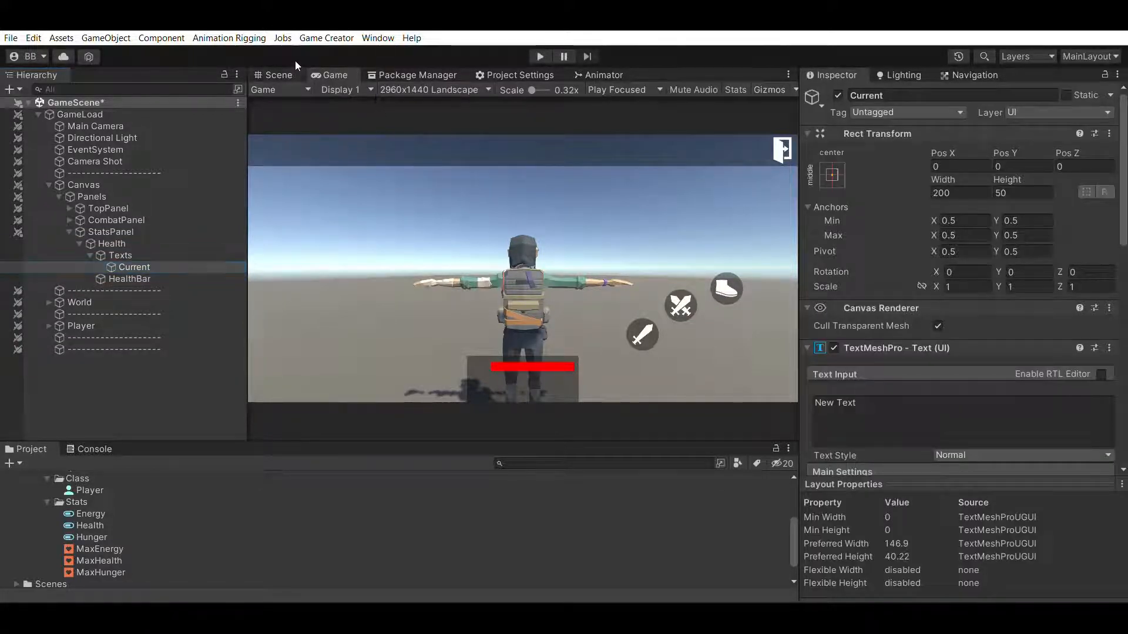
click(279, 74)
key(f)
alt+drag(605, 261, 1120, 202)
scroll(971, 253, down, 5)
scroll(972, 253, up, 3)
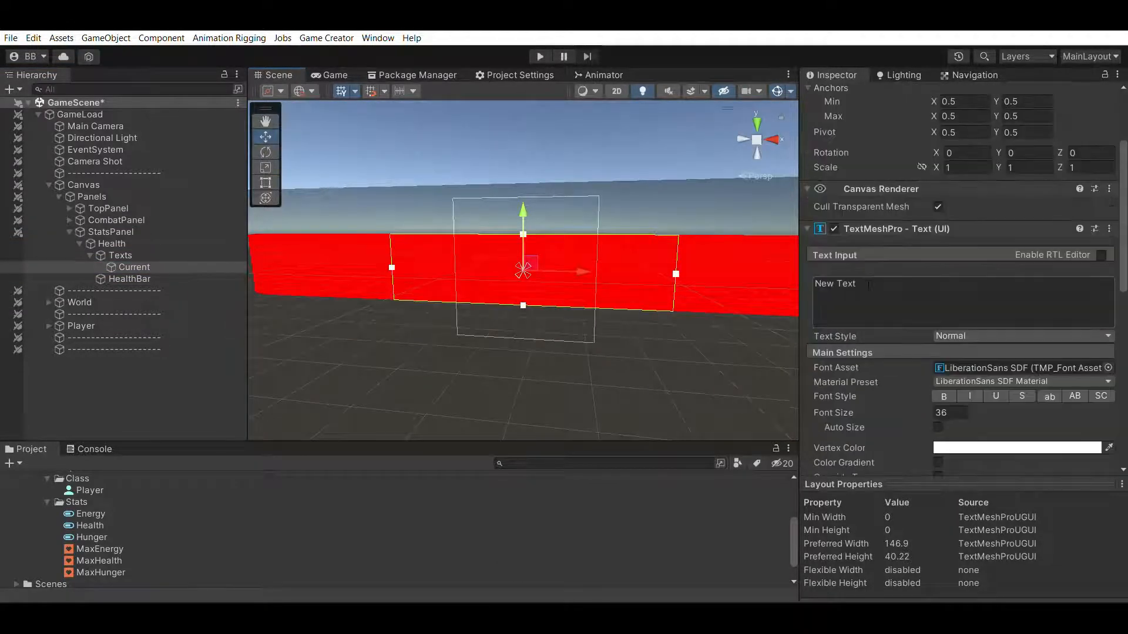
alt+drag(649, 344, 585, 323)
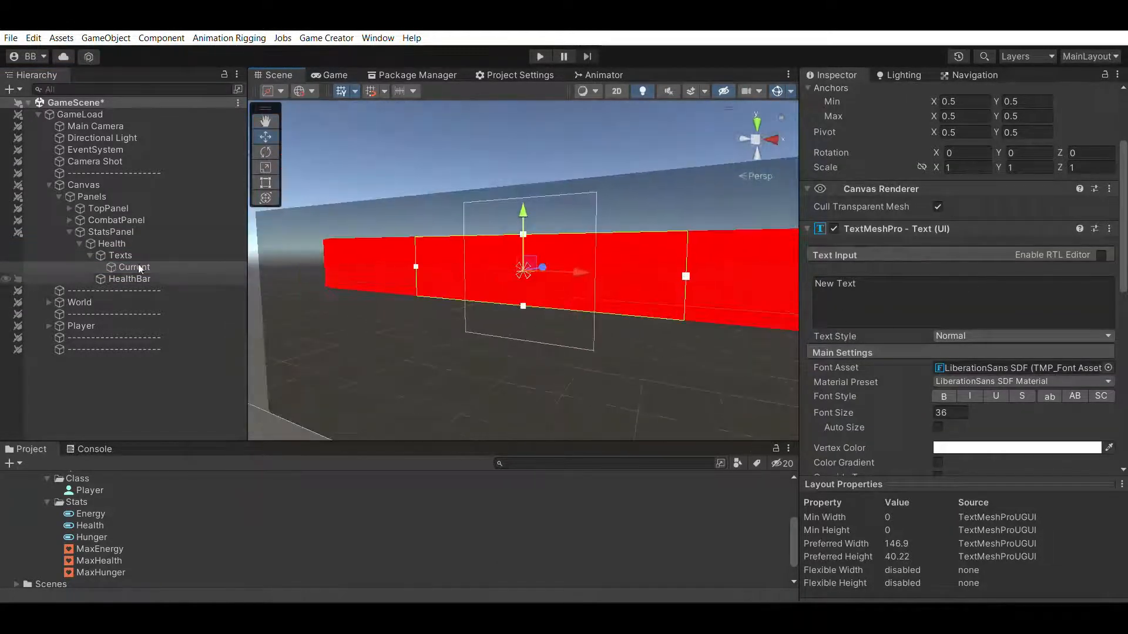
click(90, 255)
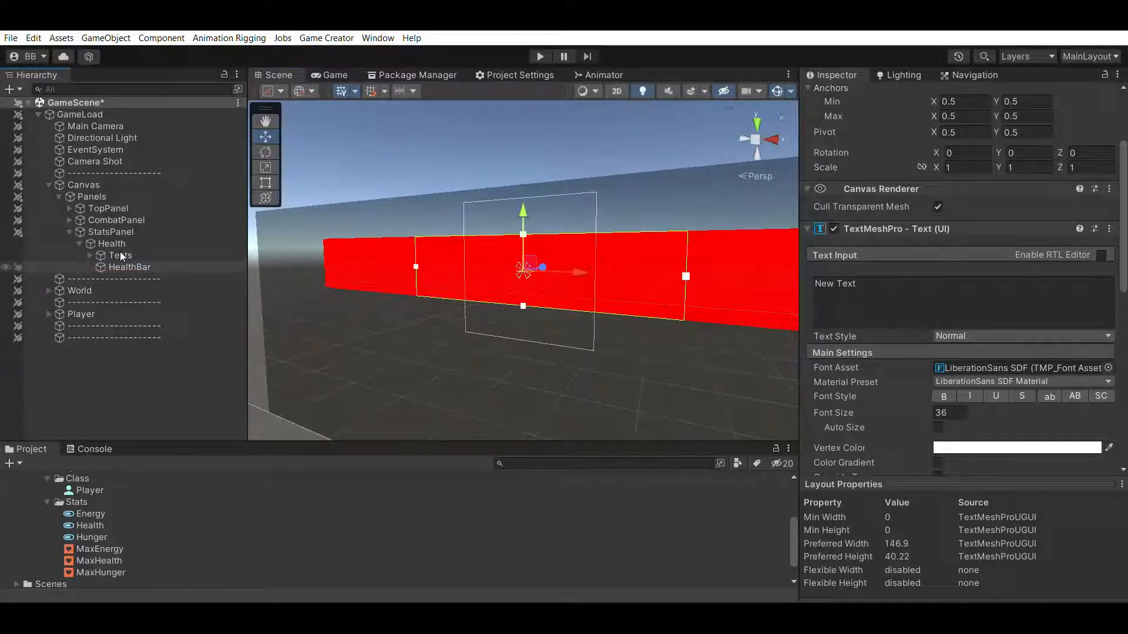
drag(120, 251, 121, 234)
click(124, 267)
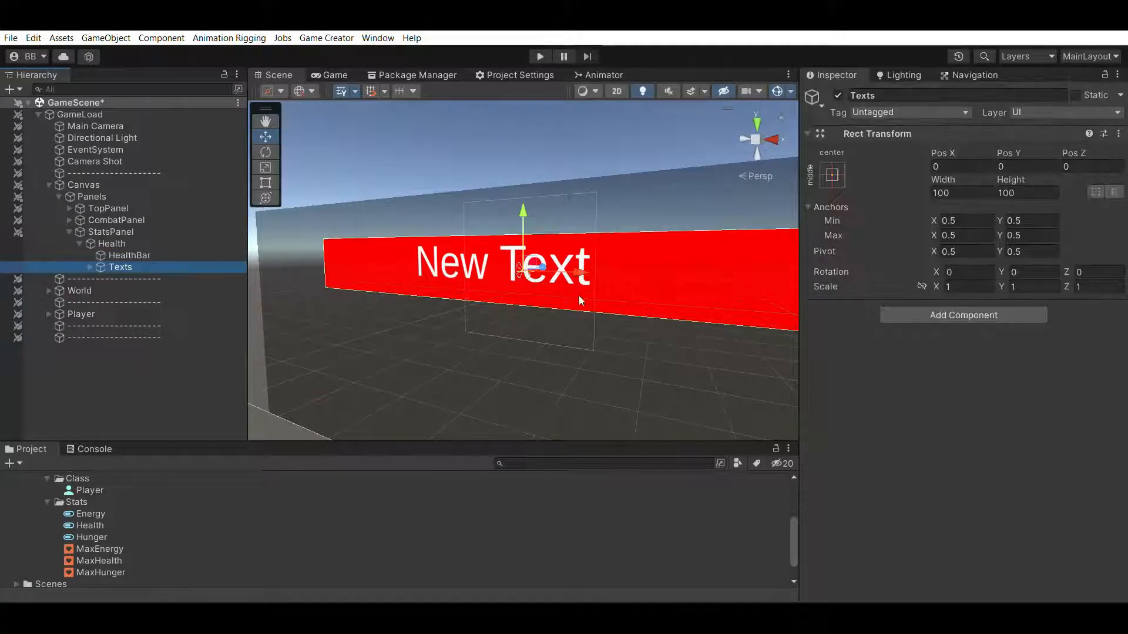
Step: Check the health bar text in the Game view and face the Scene view straight onto the bar from the back
alt+drag(579, 296, 682, 308)
click(329, 74)
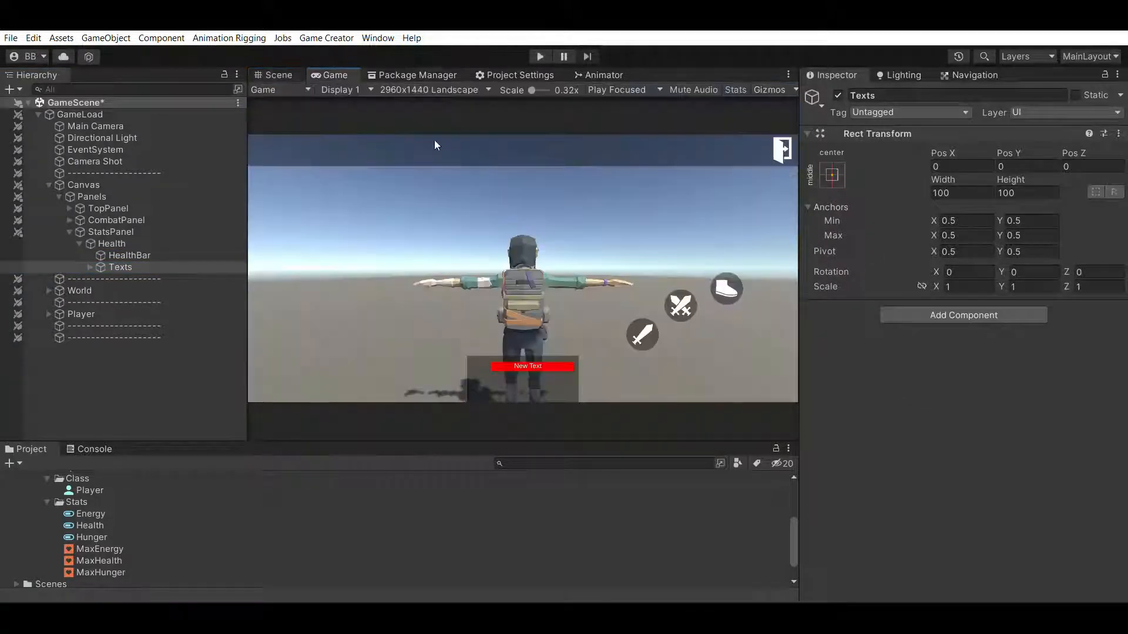
click(273, 75)
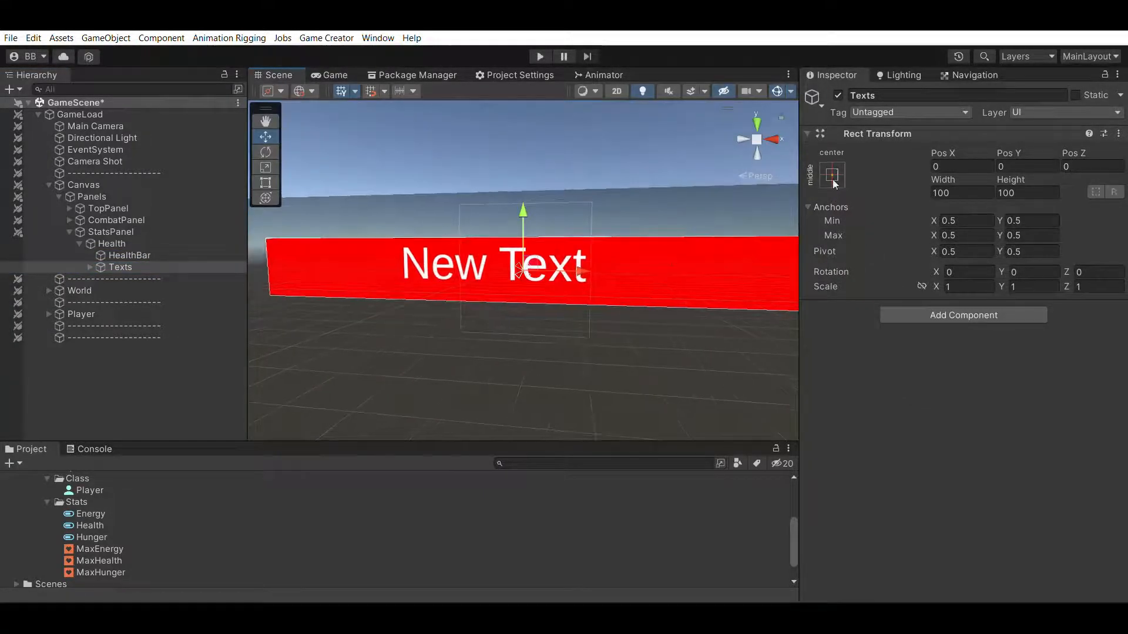
click(745, 126)
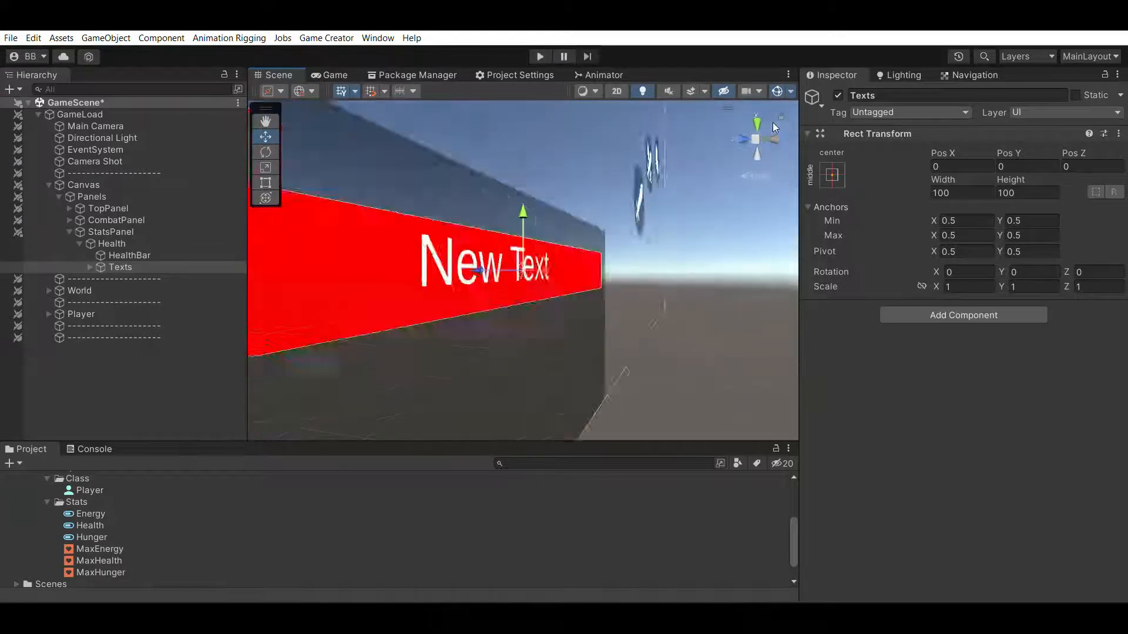
scroll(537, 269, down, 3)
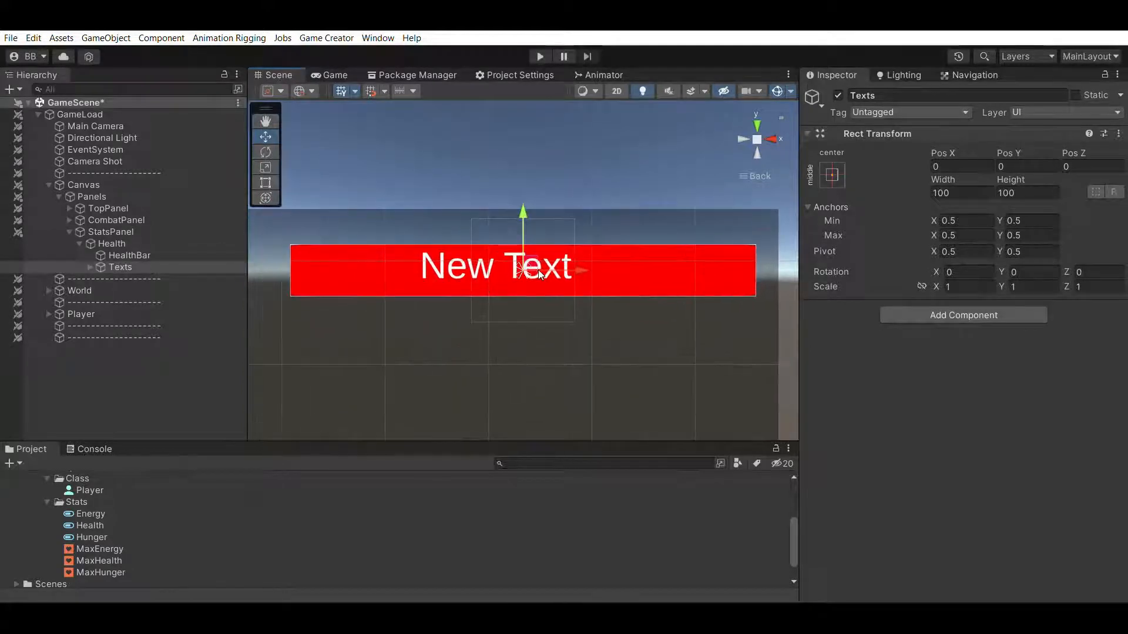
drag(884, 96, 808, 69)
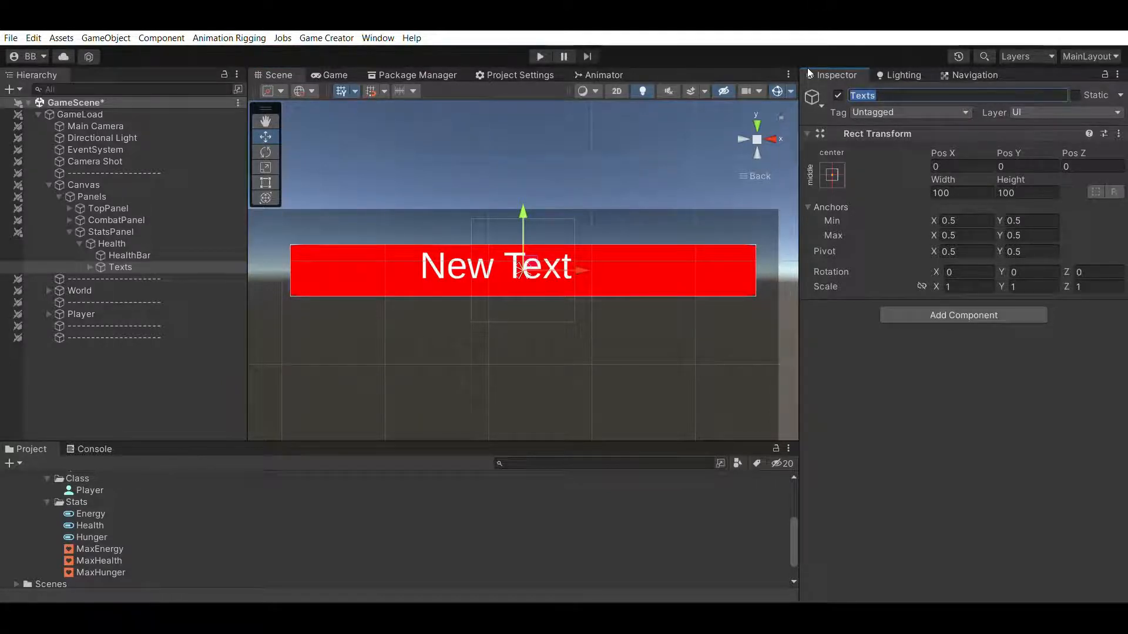
text(X)
key(BackSpace)
click(397, 399)
Step: Set the content of the Current text under Texts to XXX
click(90, 268)
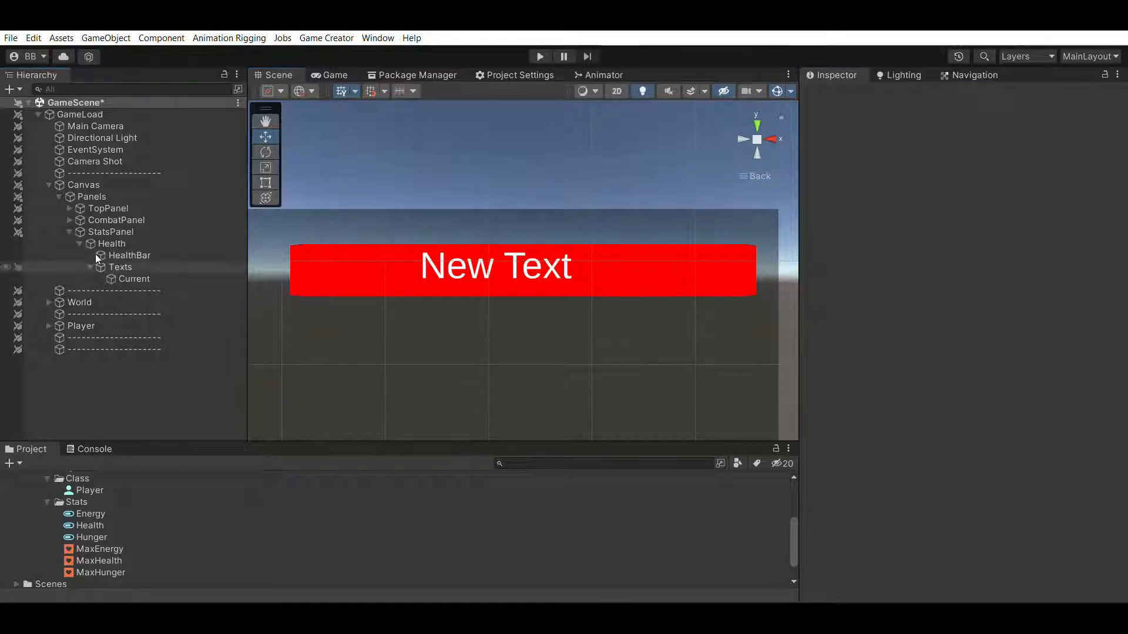
click(133, 279)
click(904, 411)
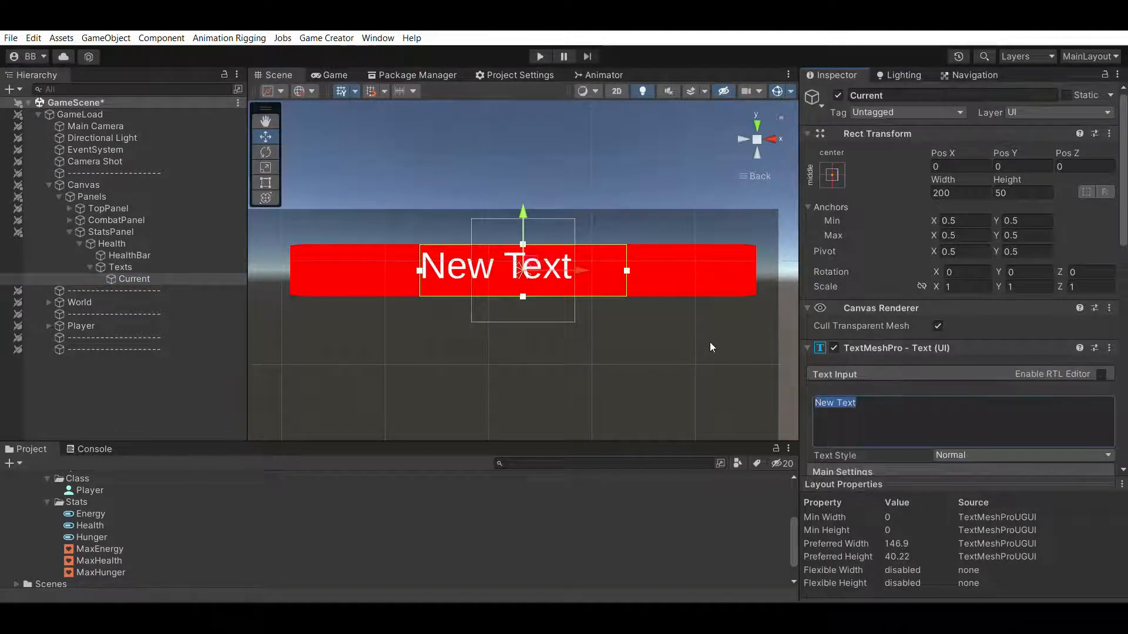
text(XXX)
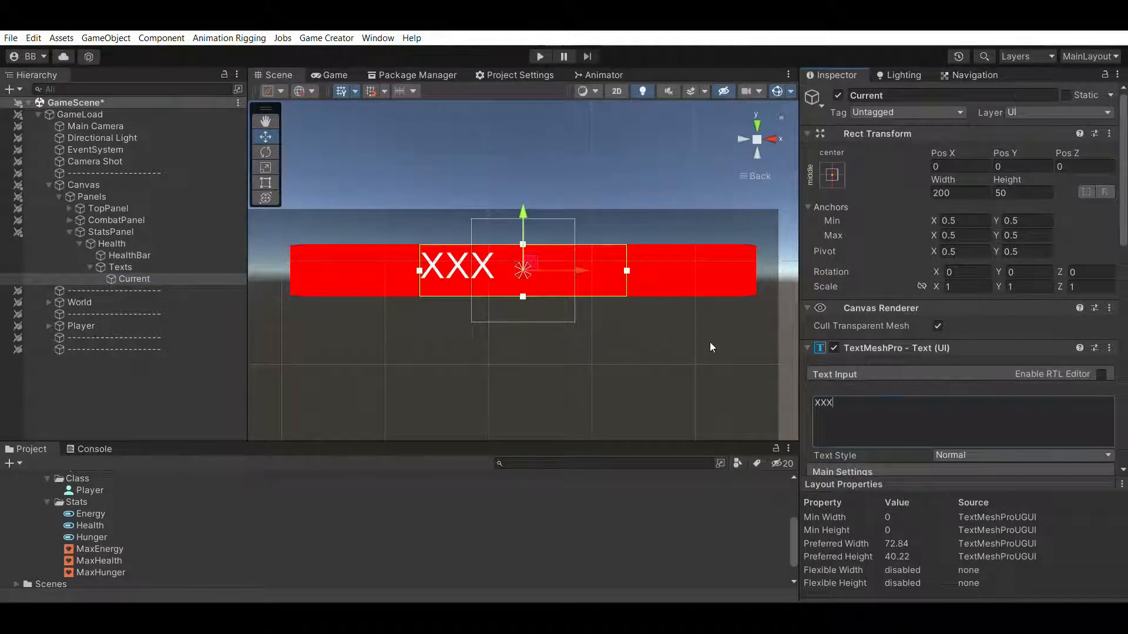
Step: Centre the Current text horizontally and vertically and set its font asset to Adventure_Normal SDF
scroll(963, 405, down, 8)
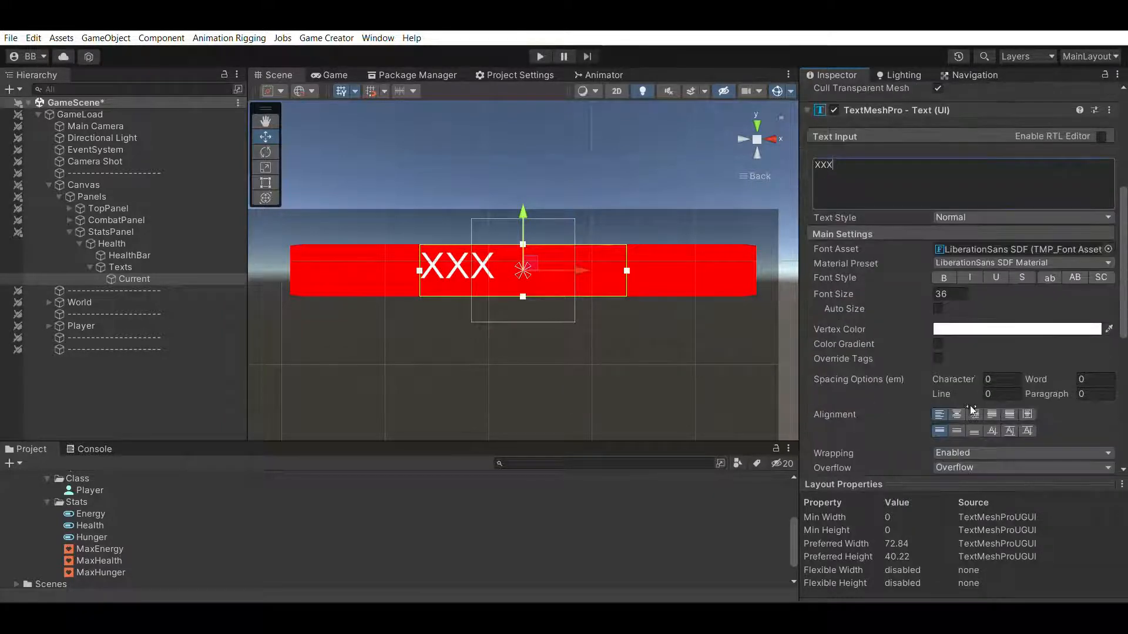
click(956, 414)
click(957, 431)
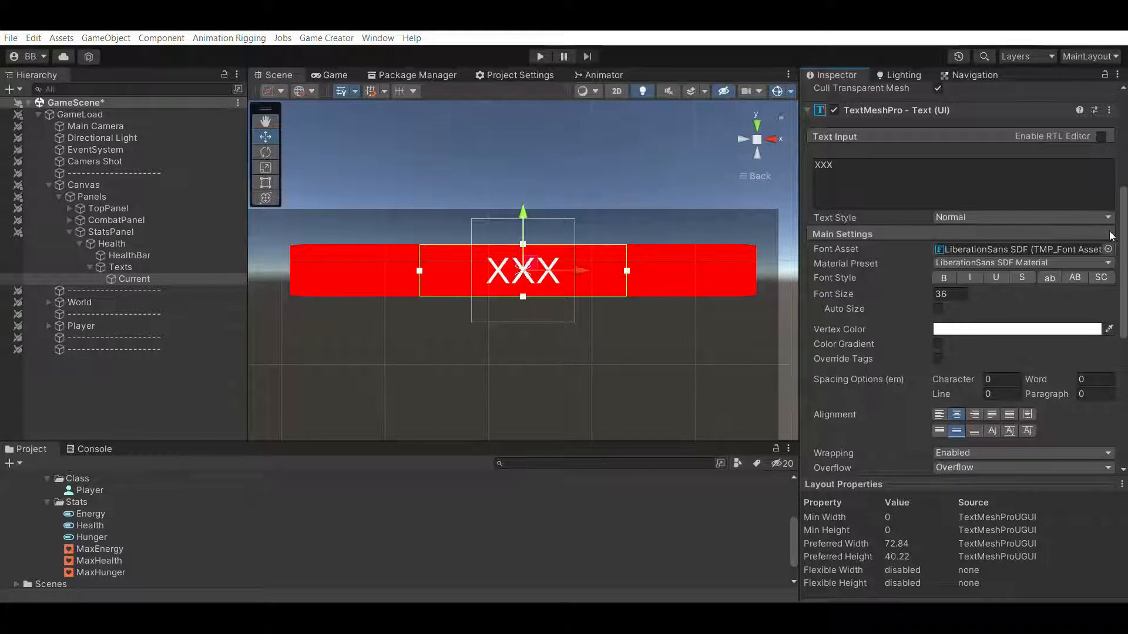
double_click(680, 157)
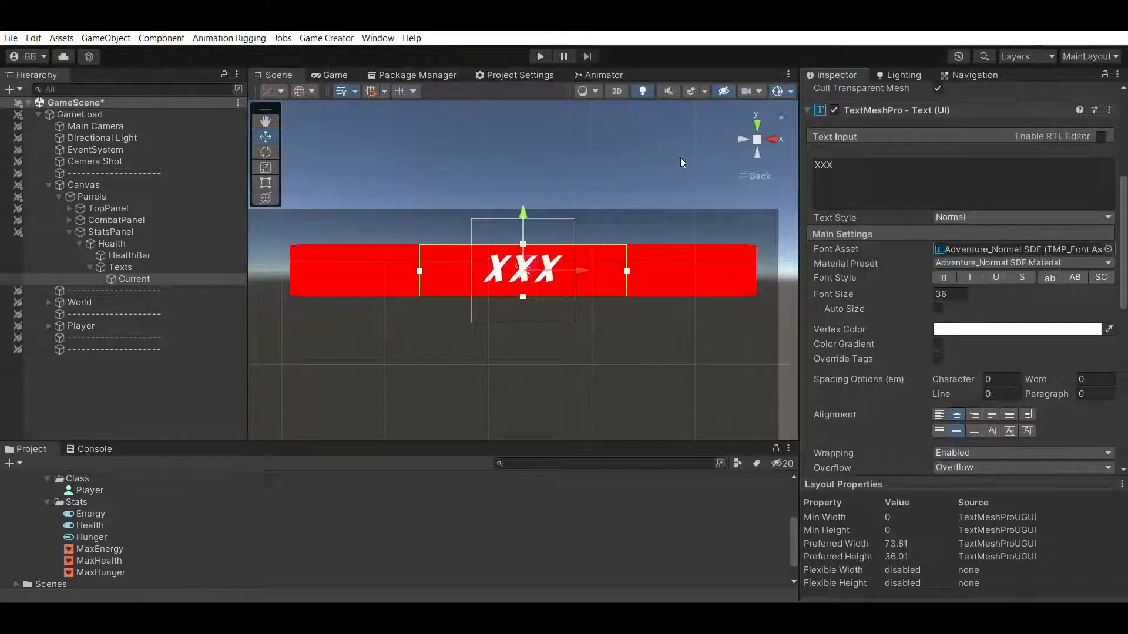
Step: Duplicate the Current text, rename the copy Seperator and set its content to "/"
click(143, 266)
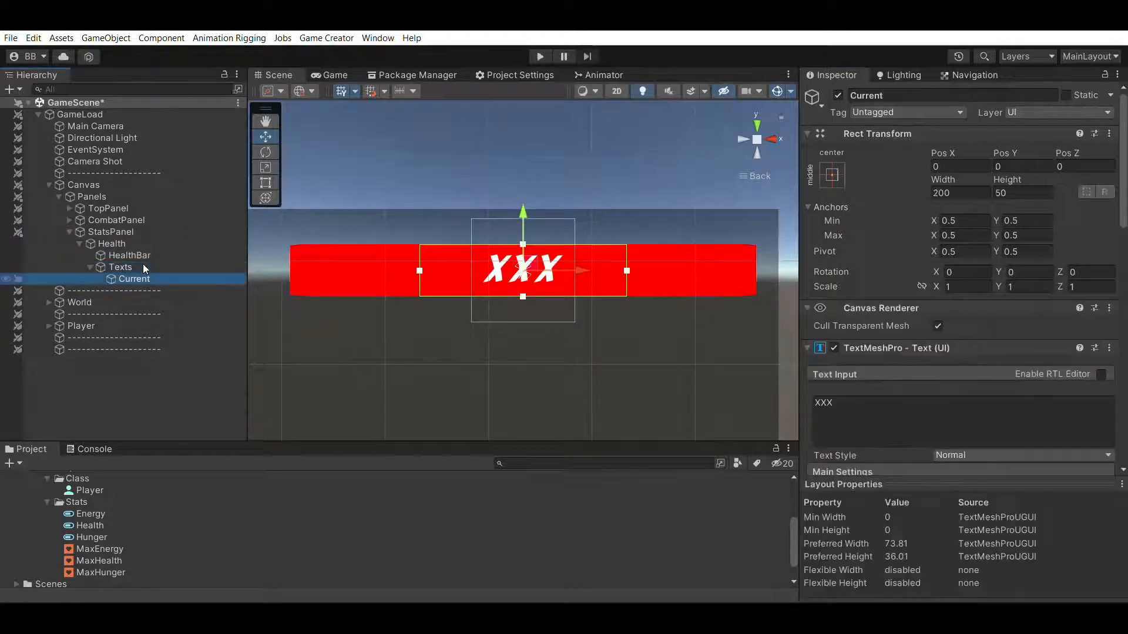
key(ctrl+d)
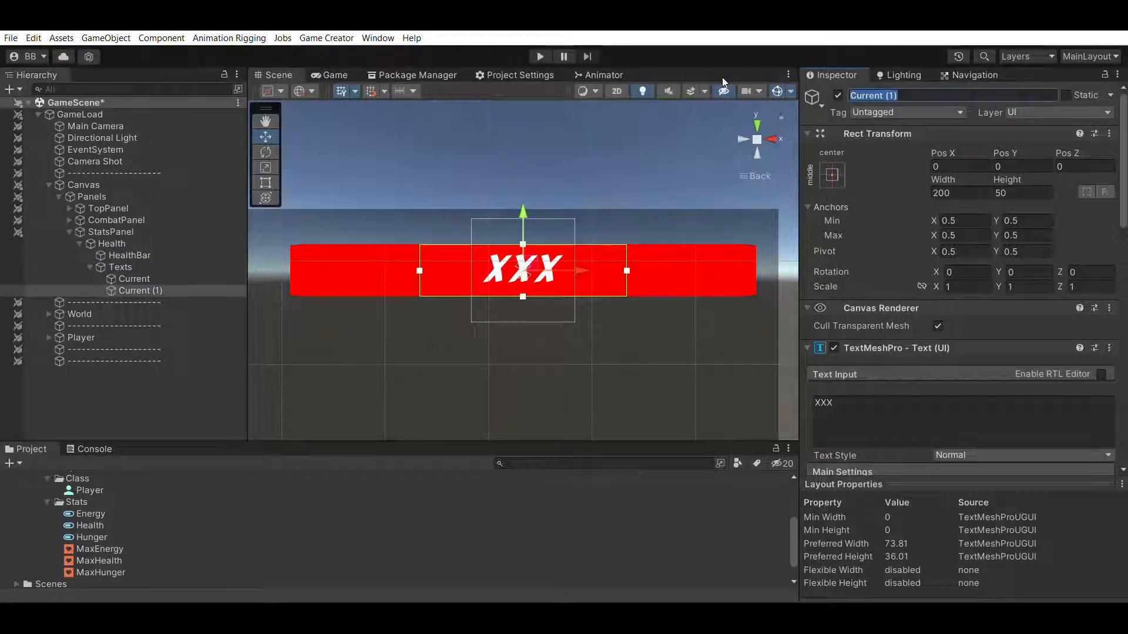
text(Seperator)
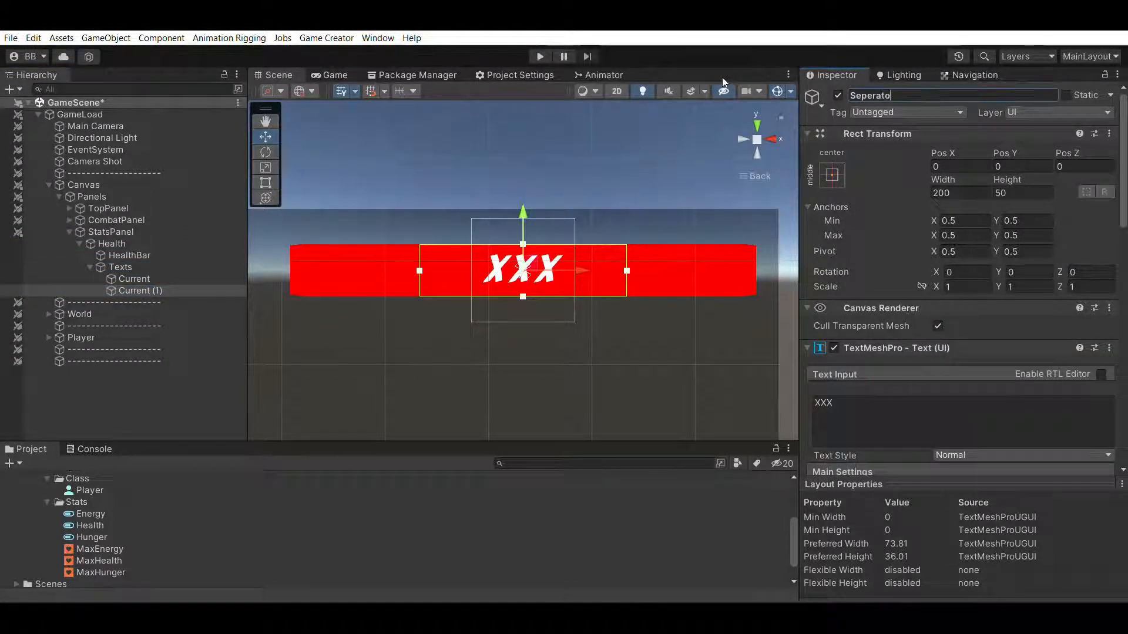
key(Return)
click(848, 408)
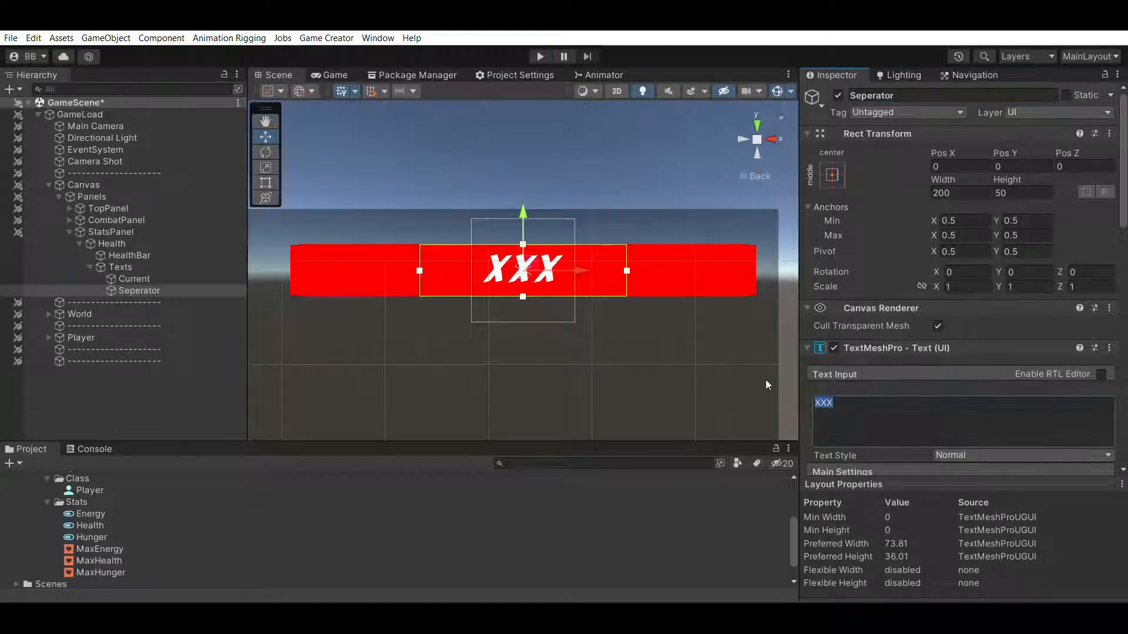
text(/)
click(156, 390)
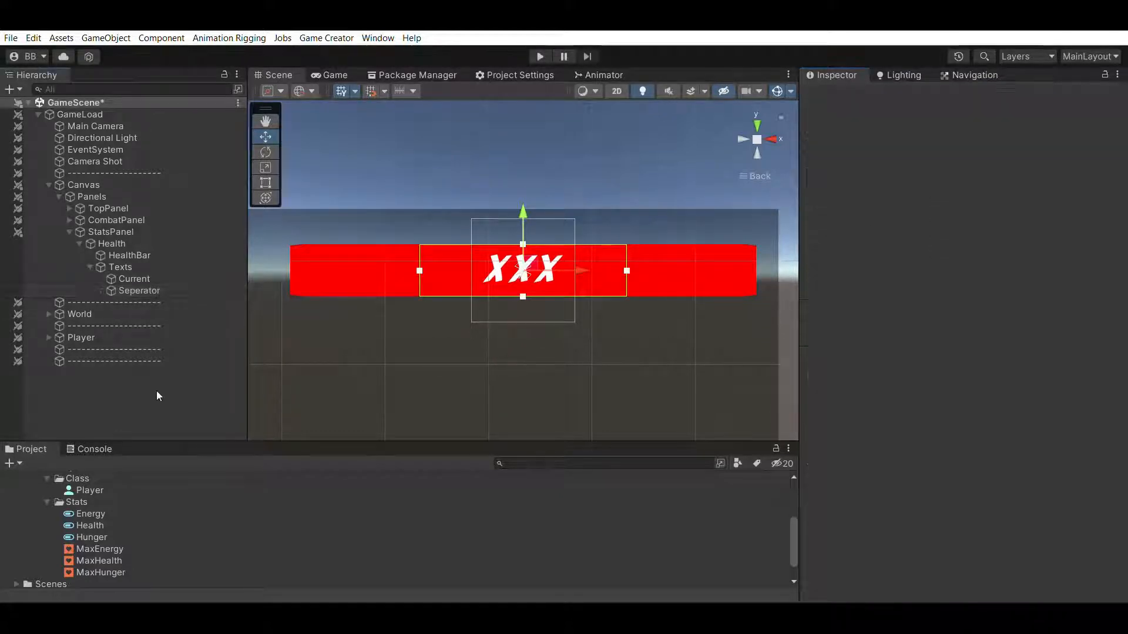
Step: Duplicate the Seperator text, rename the copy Max and set its content to YYY
click(155, 278)
click(148, 288)
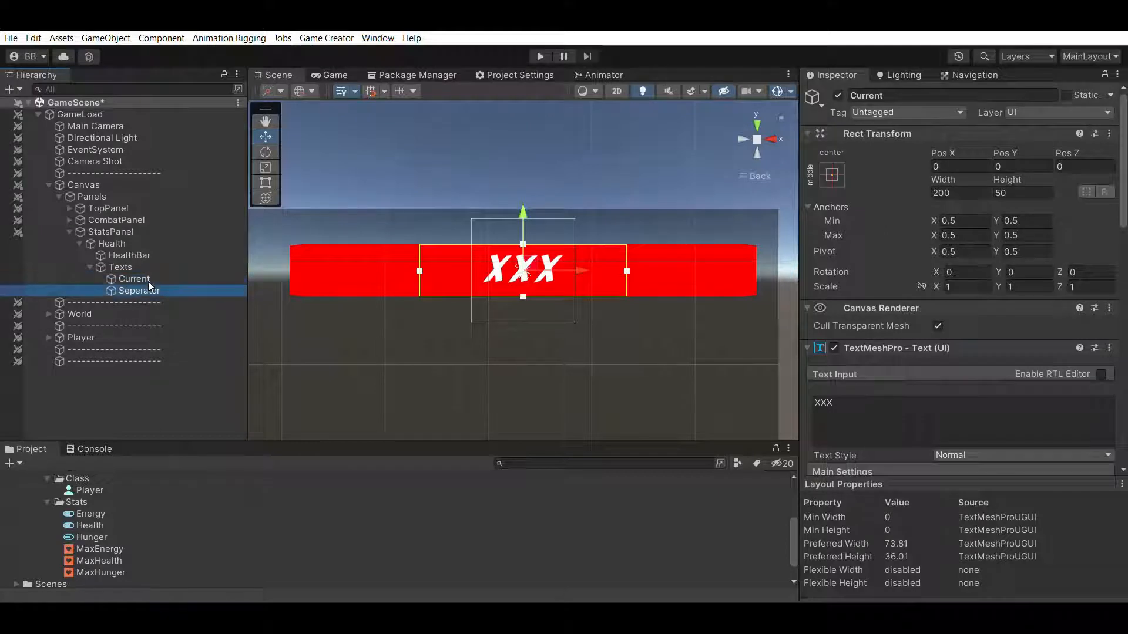
key(ctrl+d)
click(881, 95)
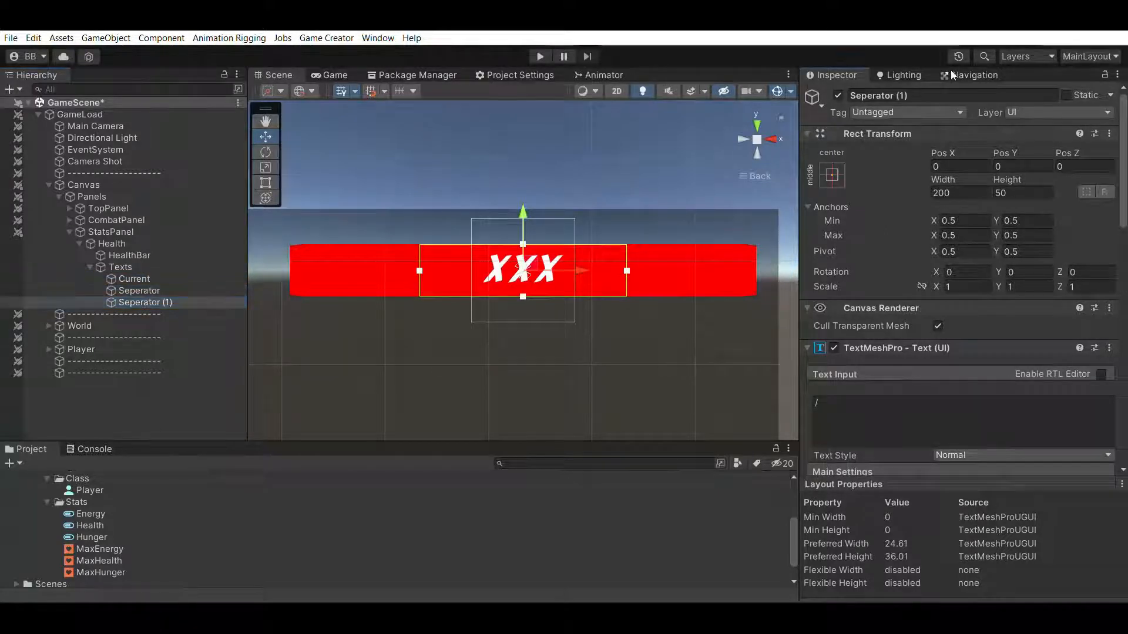
text(Max)
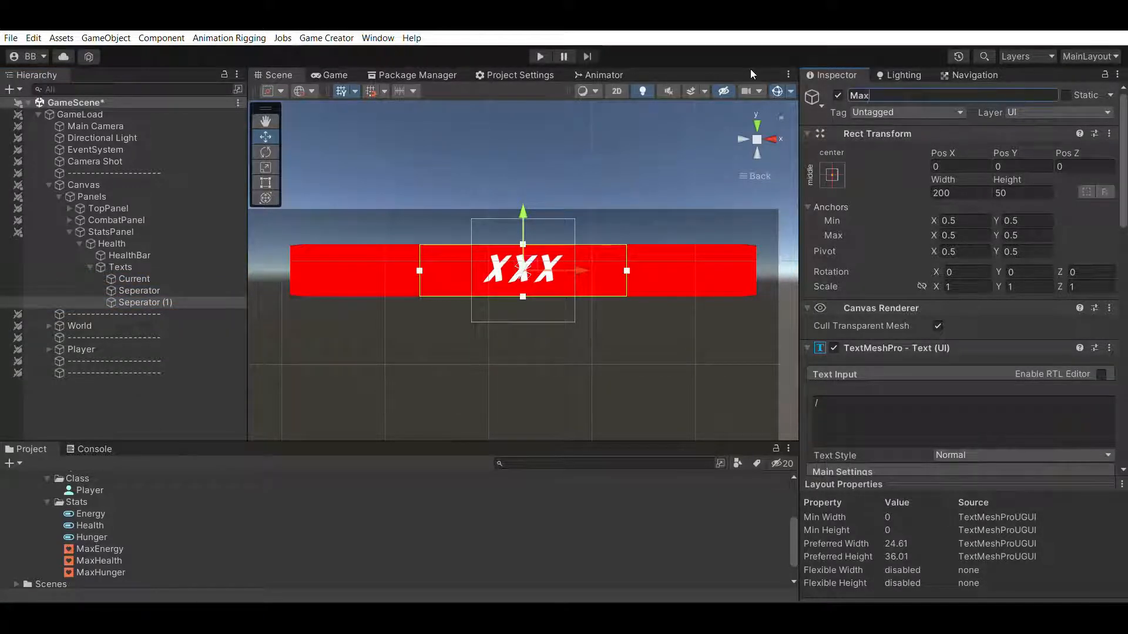
key(Return)
drag(834, 405, 805, 390)
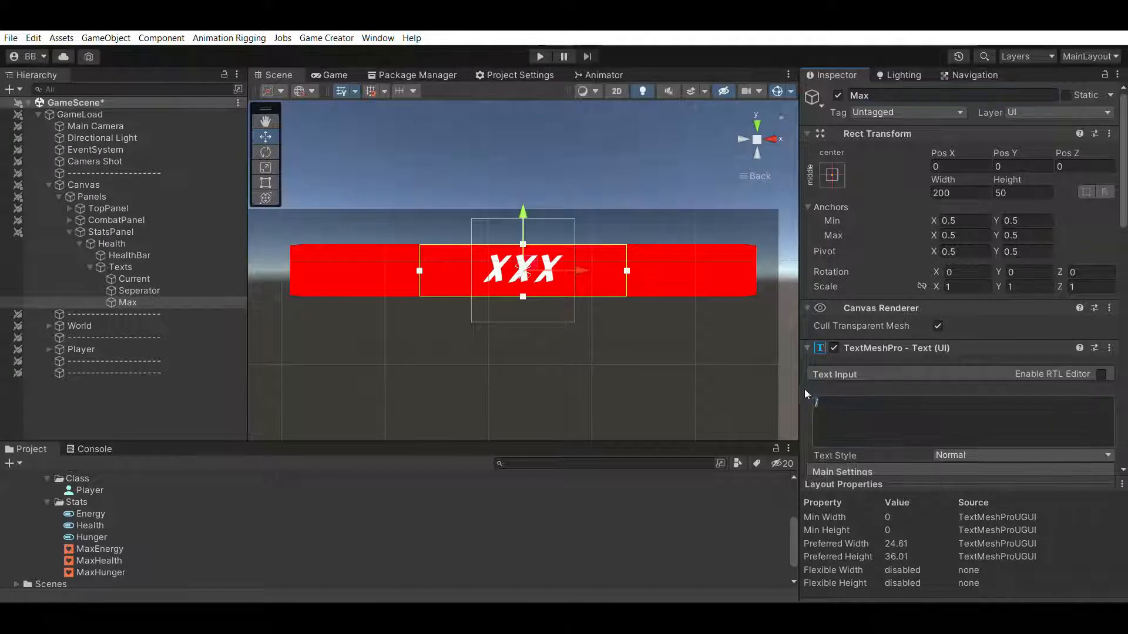
text(YYY)
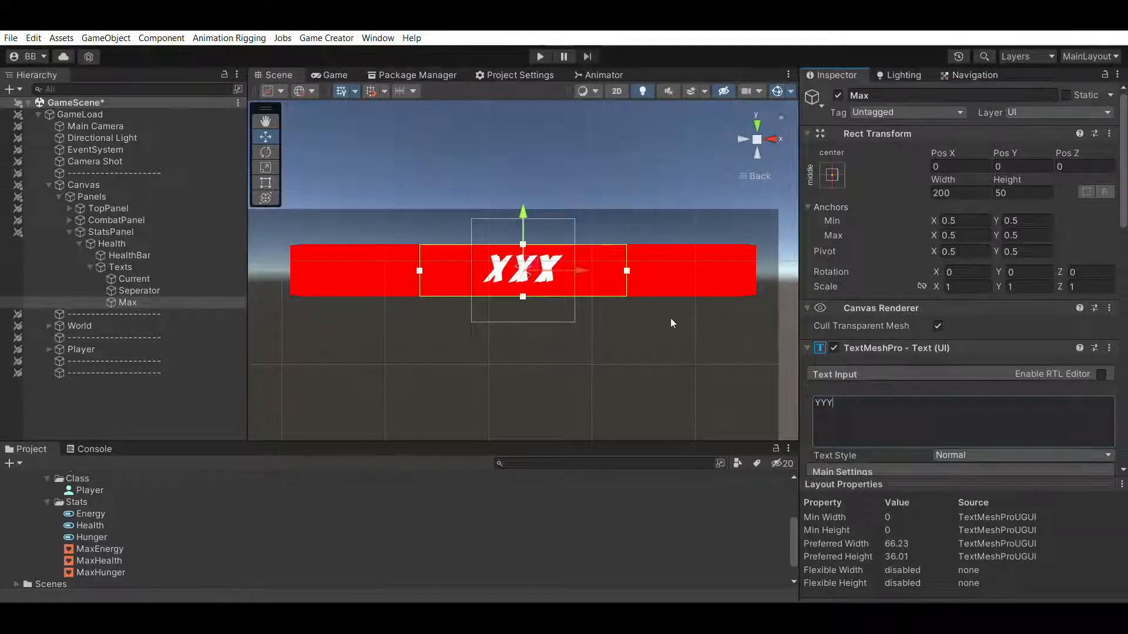
click(376, 194)
Step: Move Current to the left of the slash and Max to its right at about X 59.7, and check the Game view
click(135, 302)
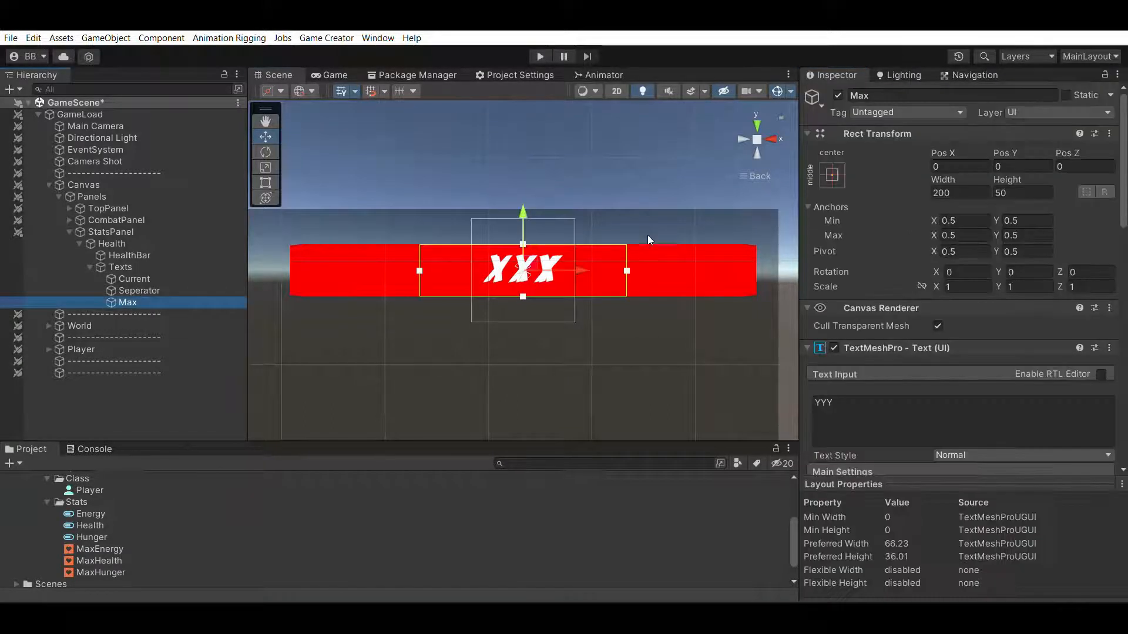
click(170, 277)
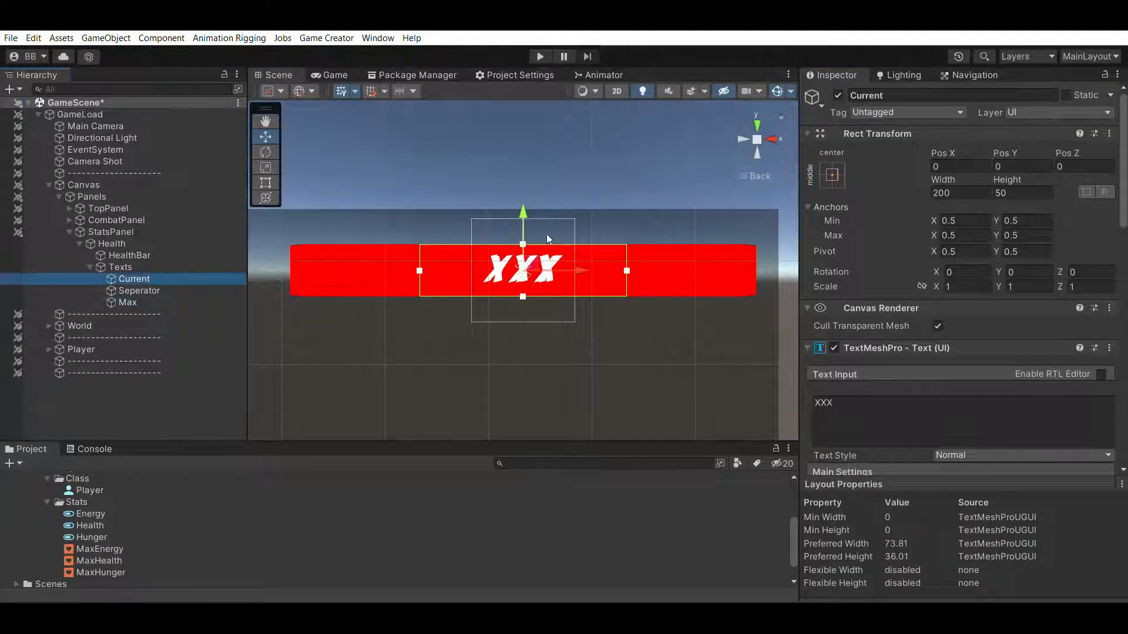
drag(571, 255, 512, 255)
click(127, 301)
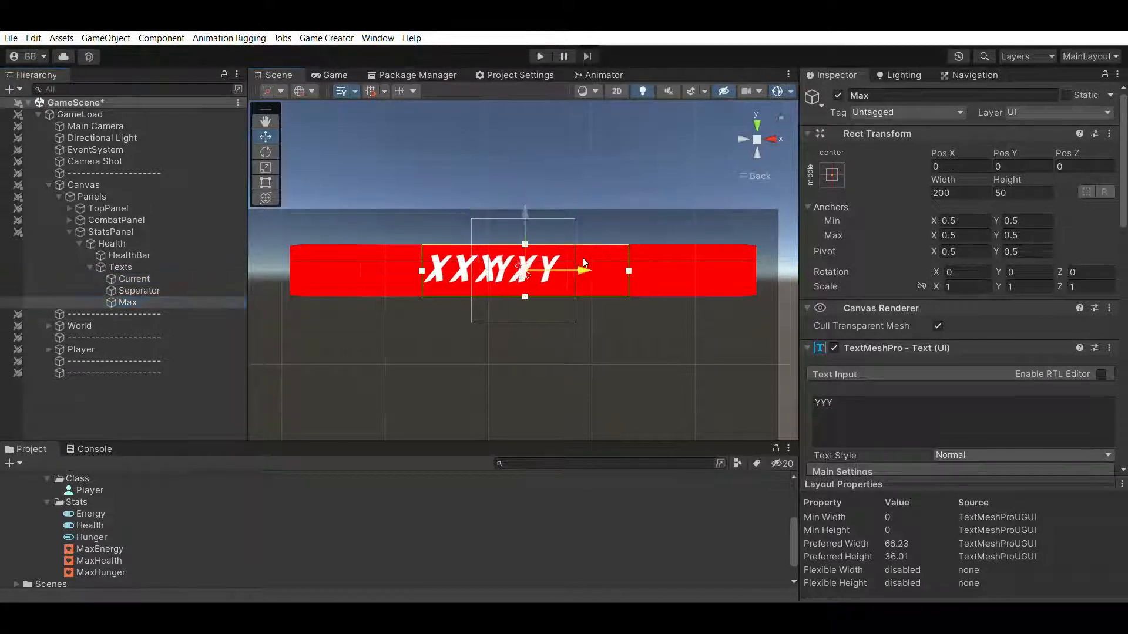
drag(579, 265, 642, 261)
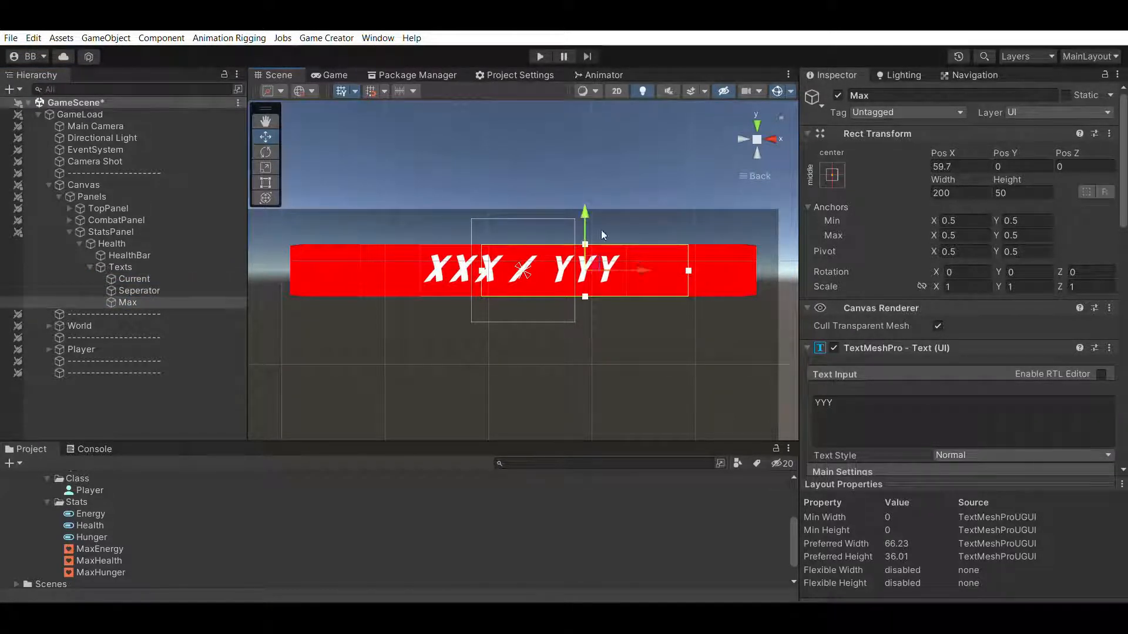
click(336, 73)
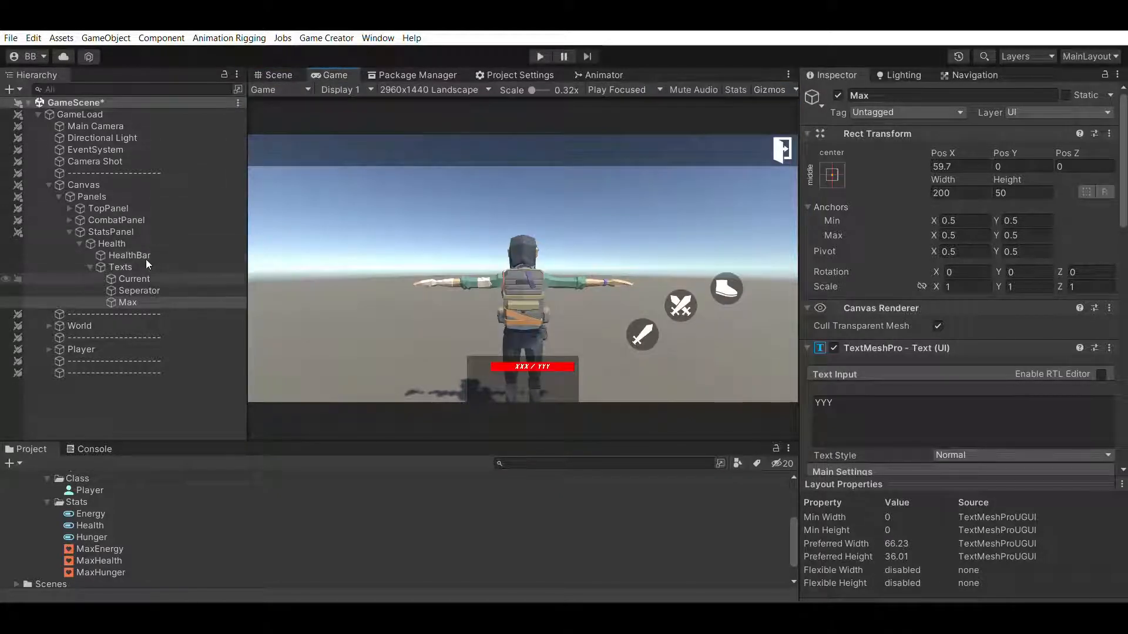
Step: In the Health object's Attribute UI, switch Value and Max Value to TMP and assign them the Current and Max texts
click(140, 242)
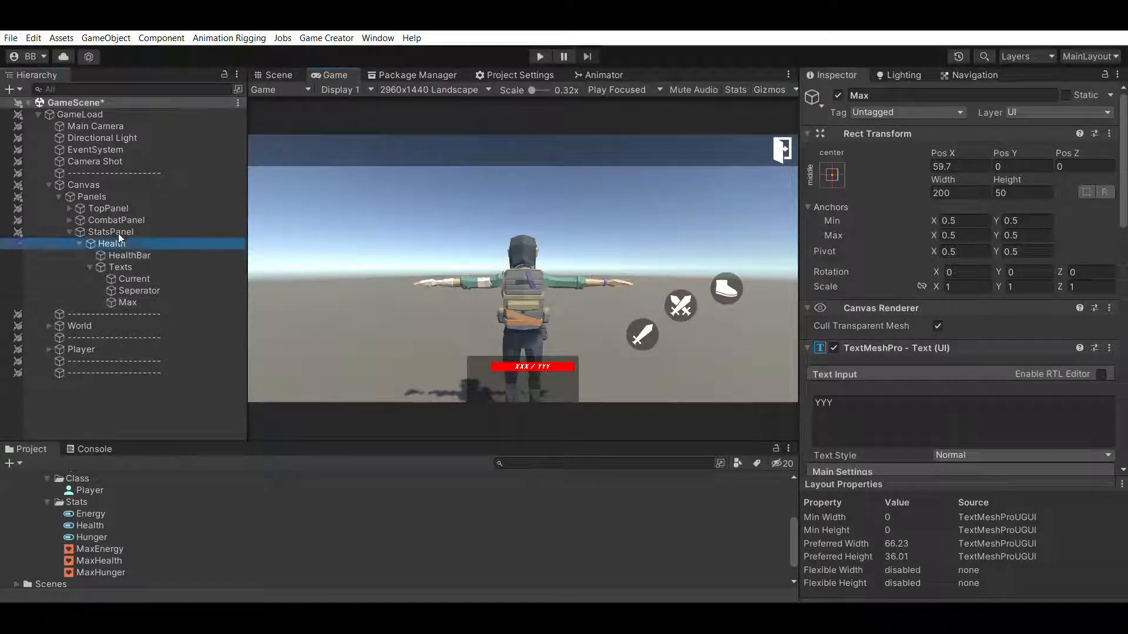
scroll(917, 253, down, 3)
scroll(917, 255, down, 5)
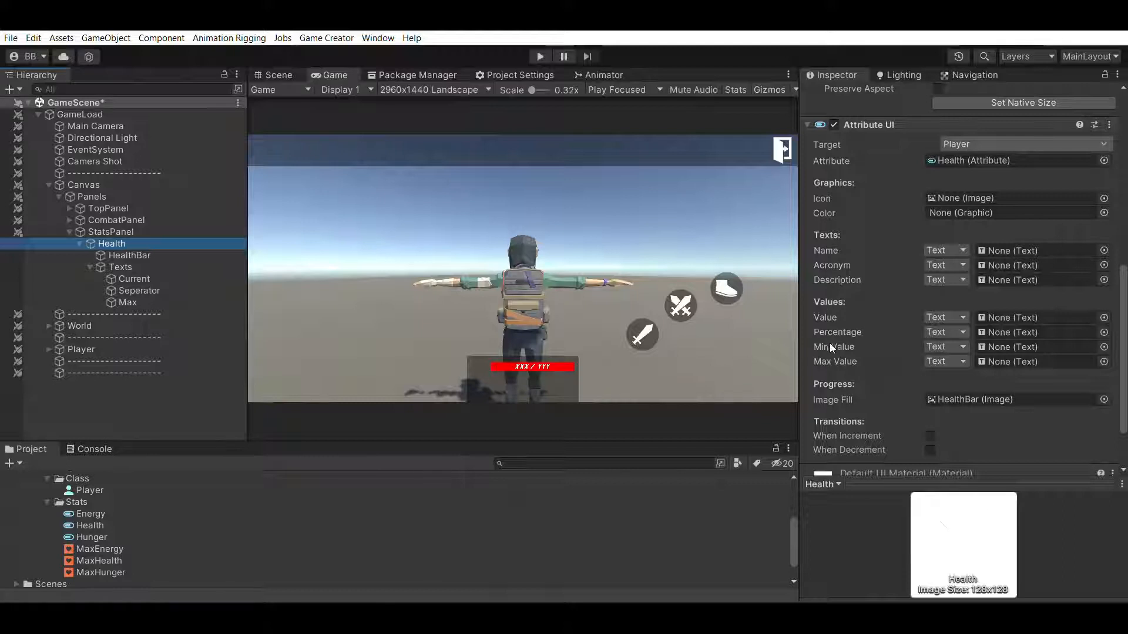
click(954, 322)
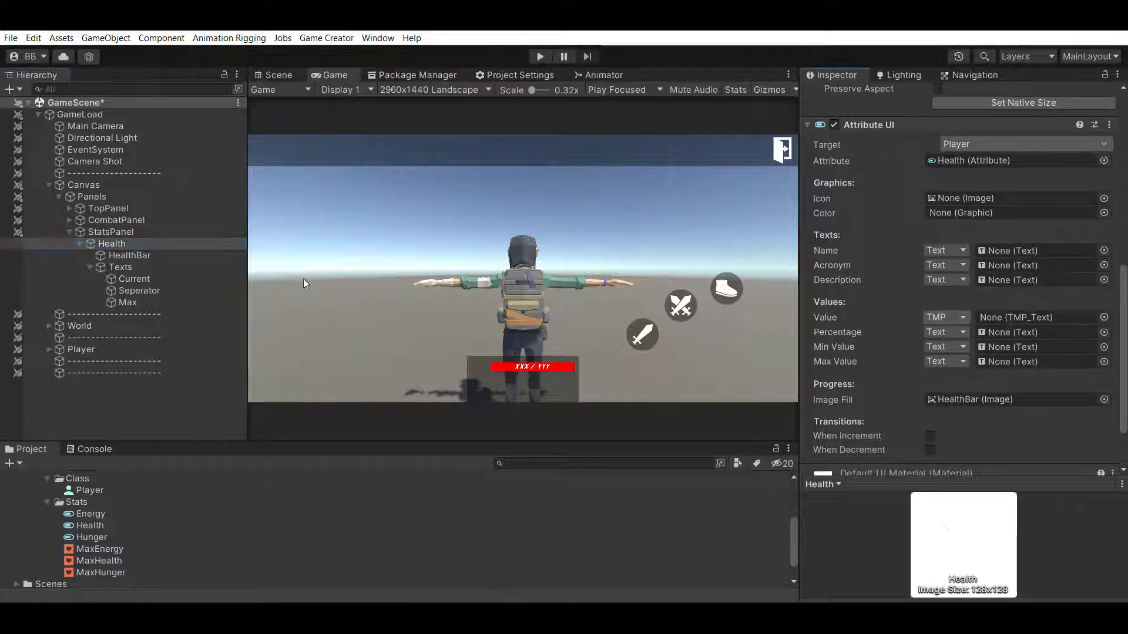
drag(134, 276, 1013, 316)
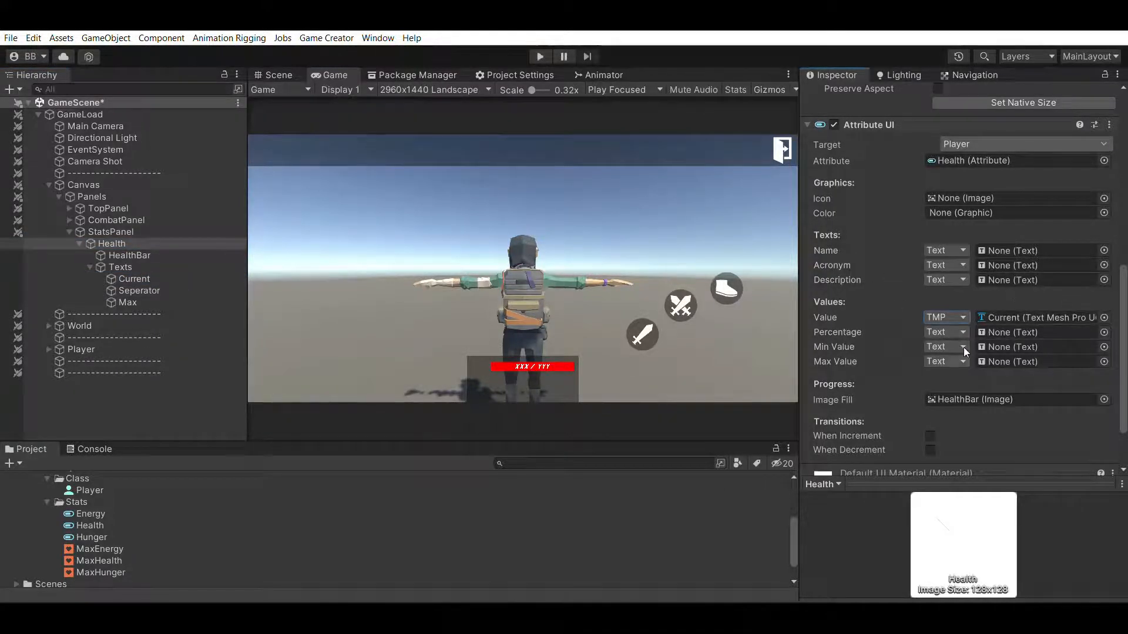
click(960, 362)
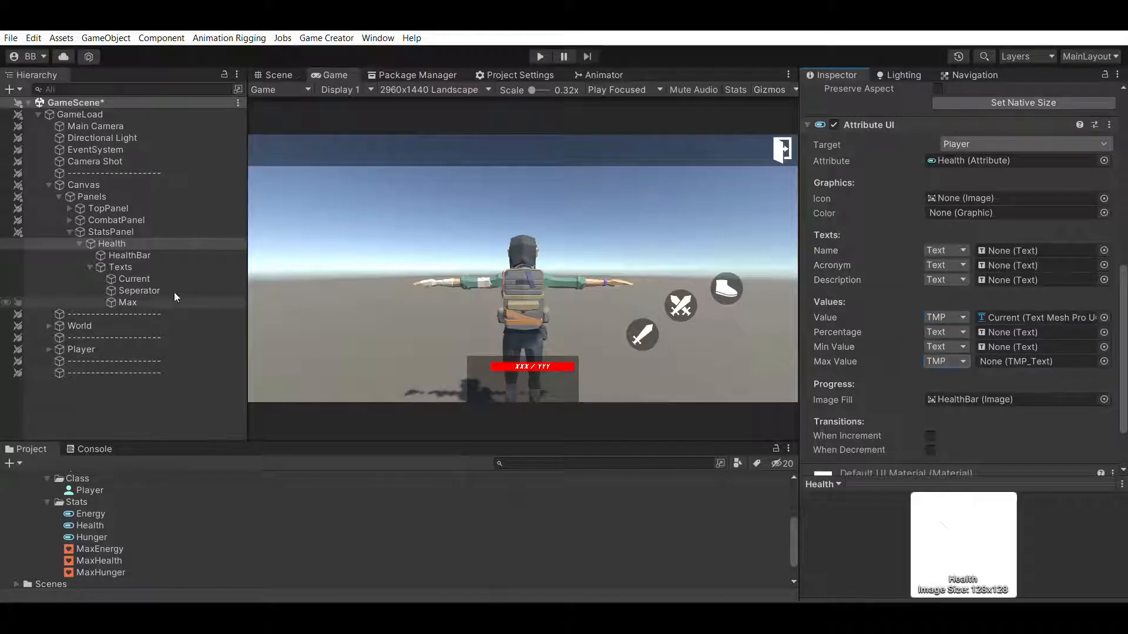
drag(133, 300, 1008, 360)
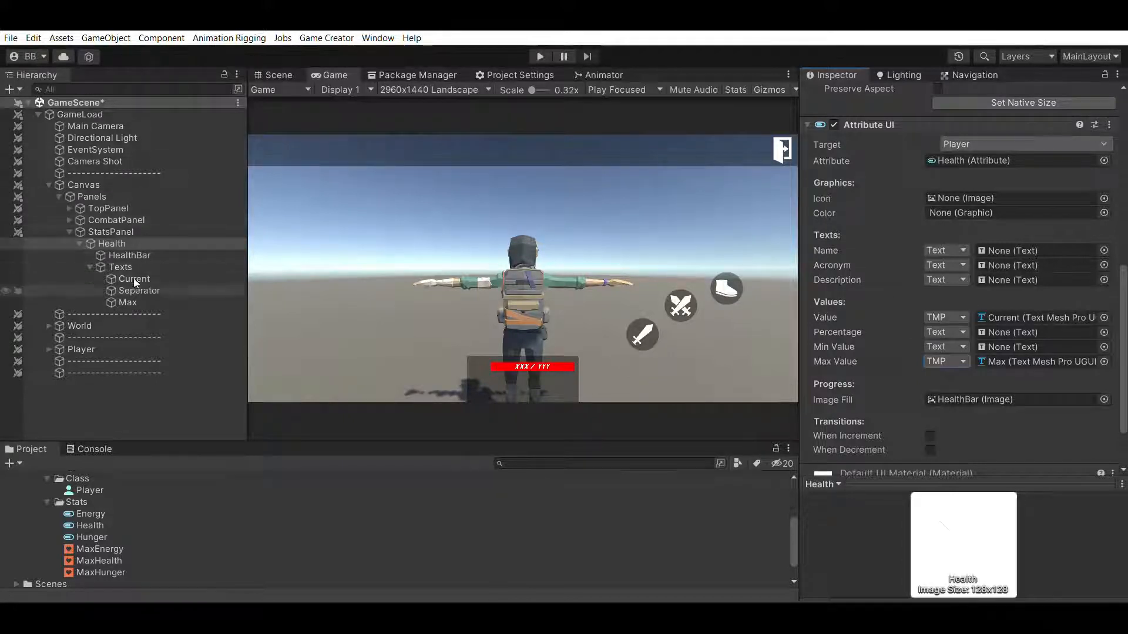
Step: Check the Player's Health start percent and play-test the scene to compare it with the bar's fill and value texts
click(88, 349)
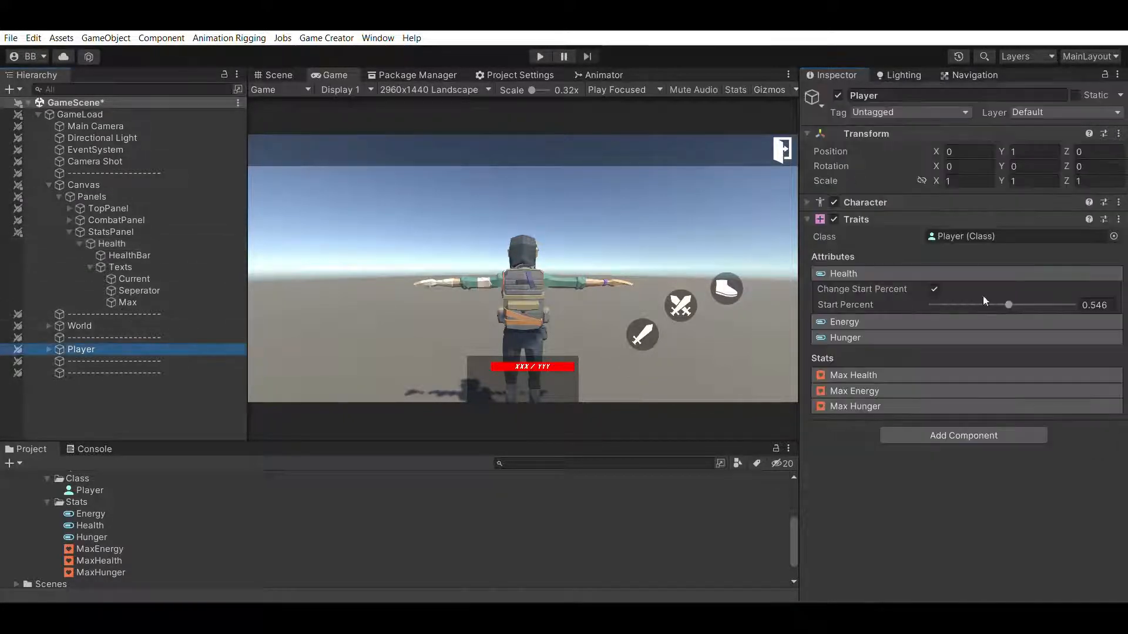
click(539, 57)
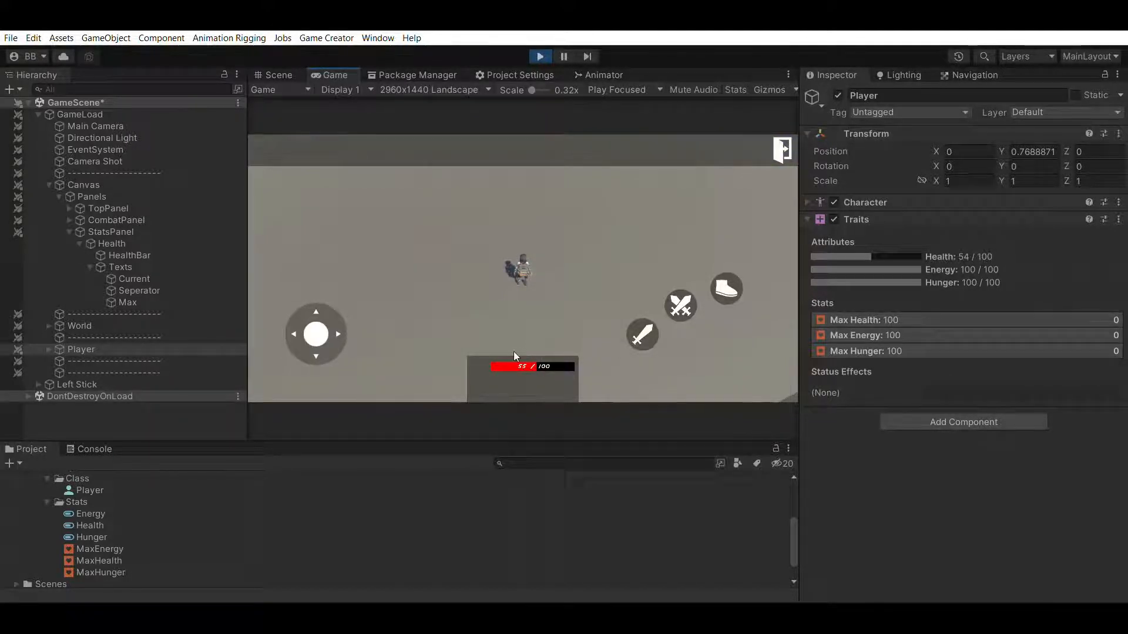
click(540, 56)
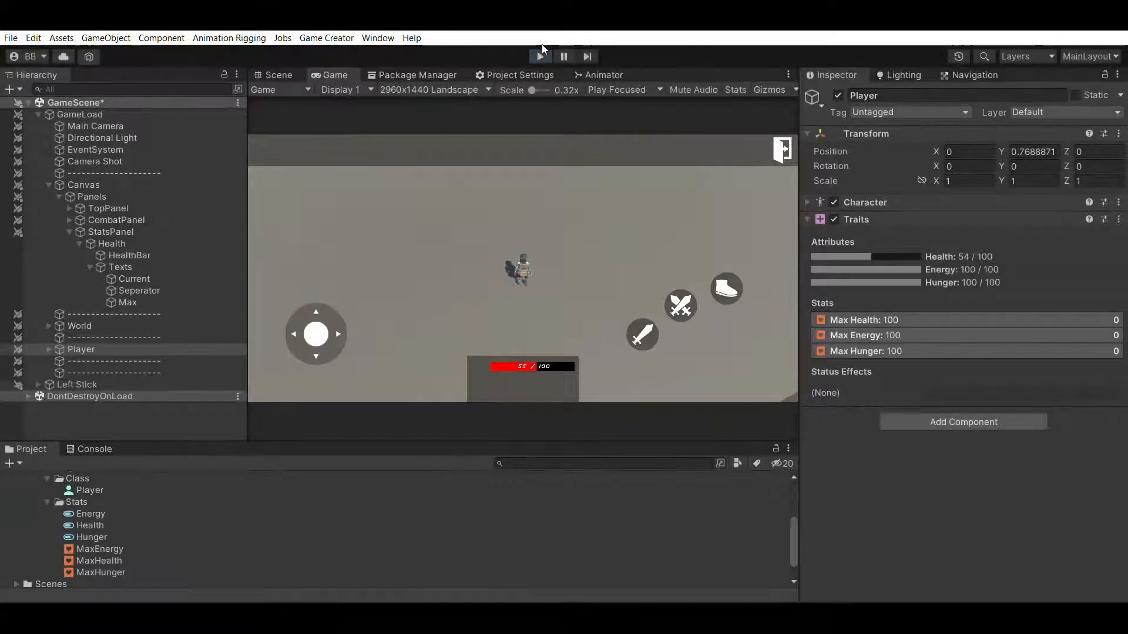
click(90, 267)
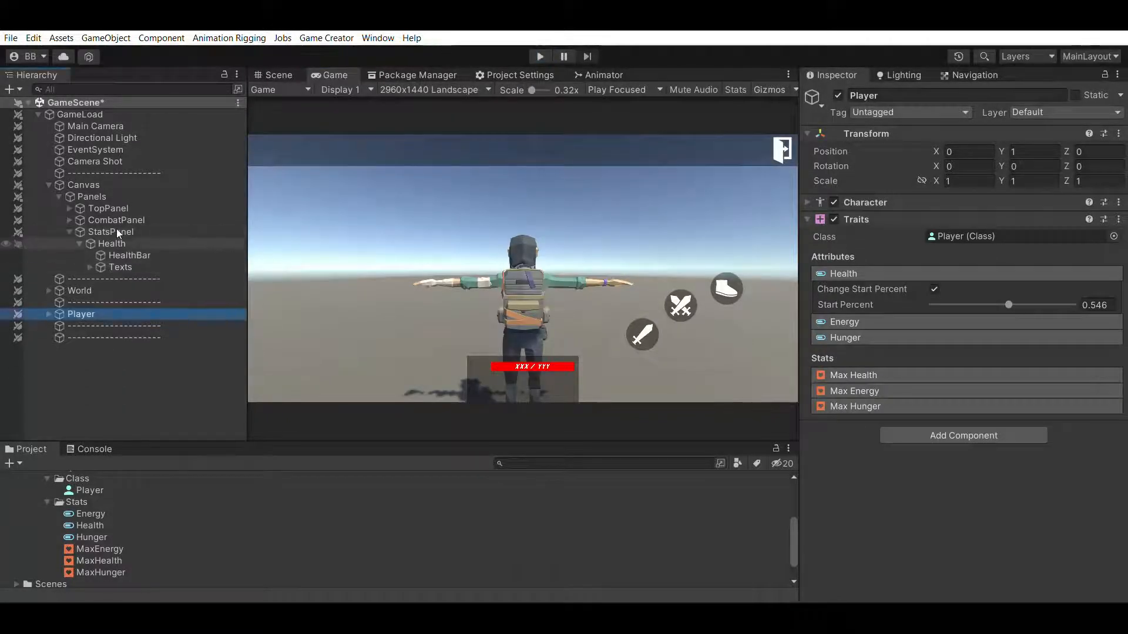
click(80, 243)
click(111, 243)
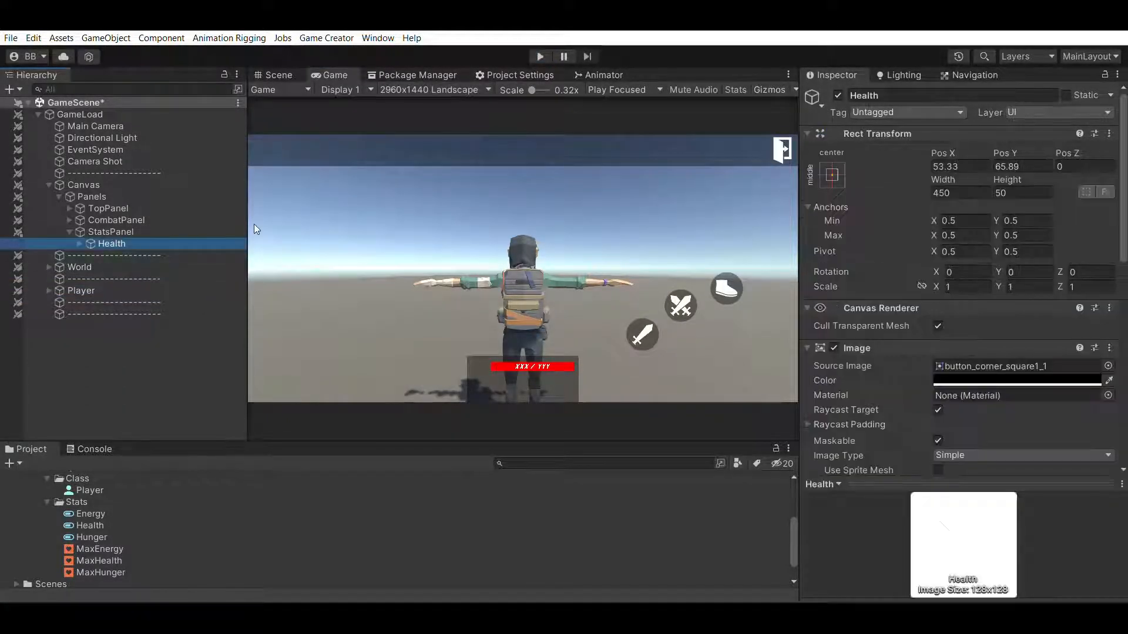
key(ctrl+d)
click(870, 95)
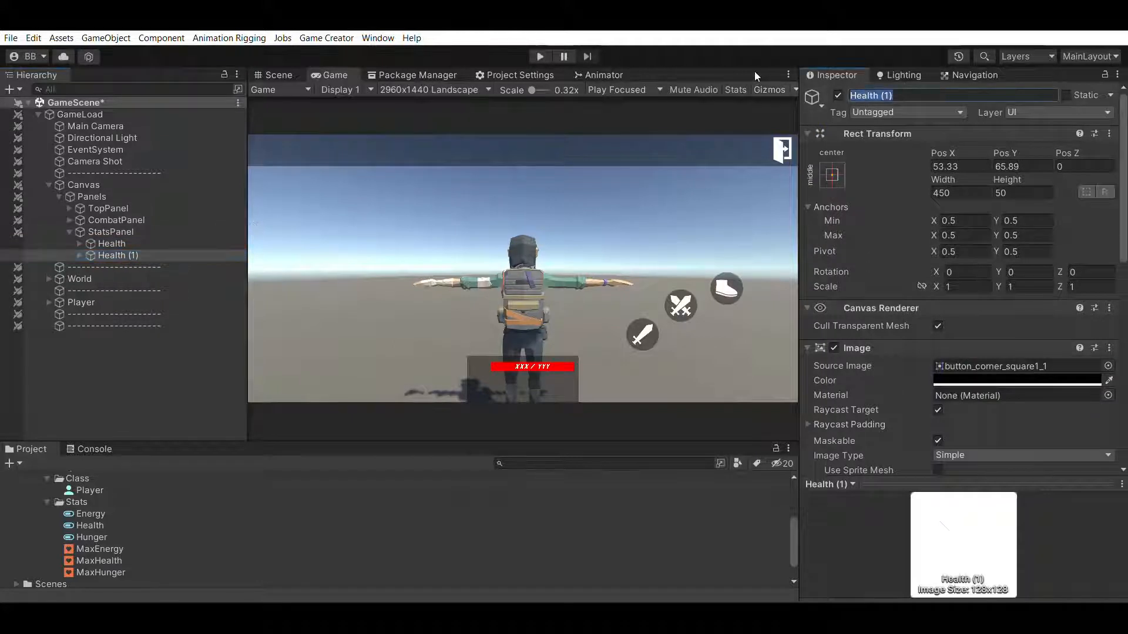
text(Energy)
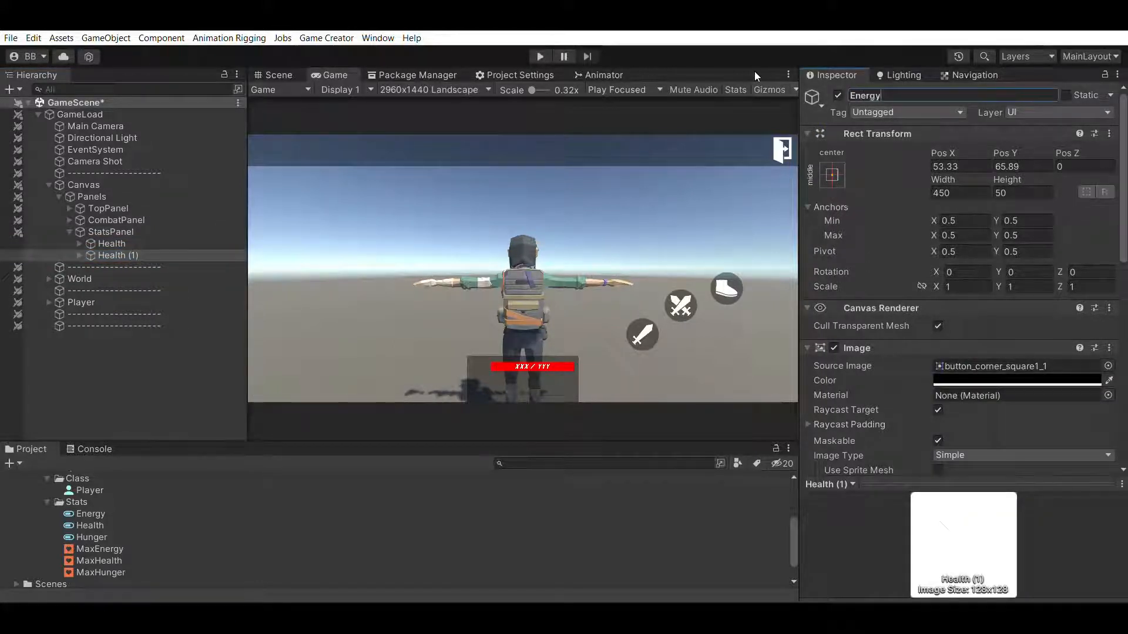
key(Return)
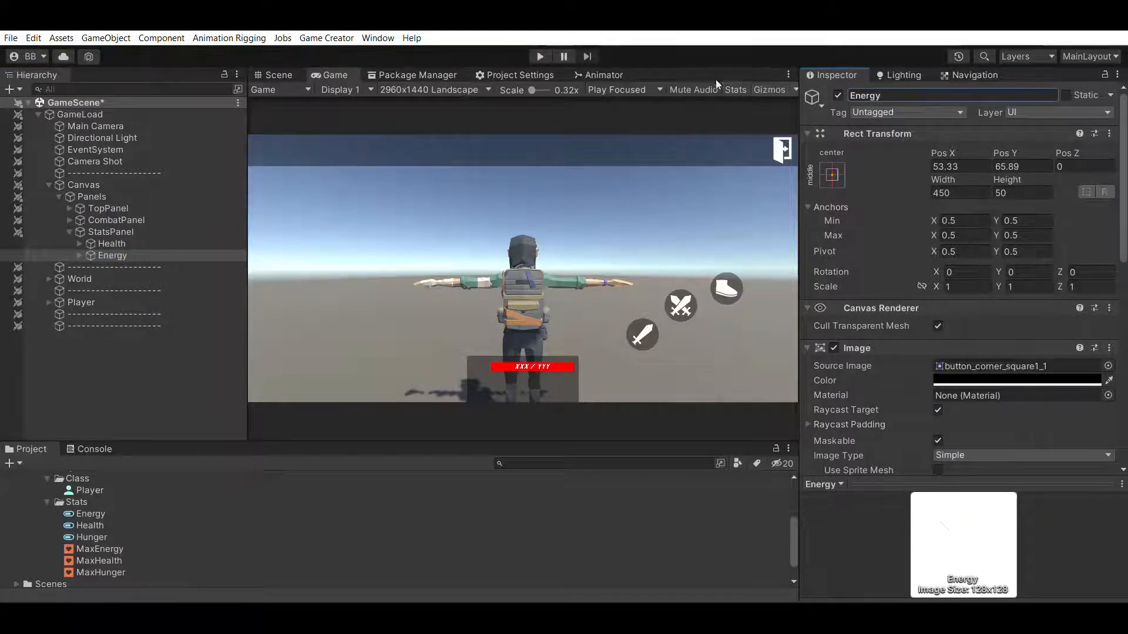
click(121, 253)
Step: Add an Image under Health, move it beside the bar at Pos X about -289, and give it the icon_activity_92 sprite
click(121, 243)
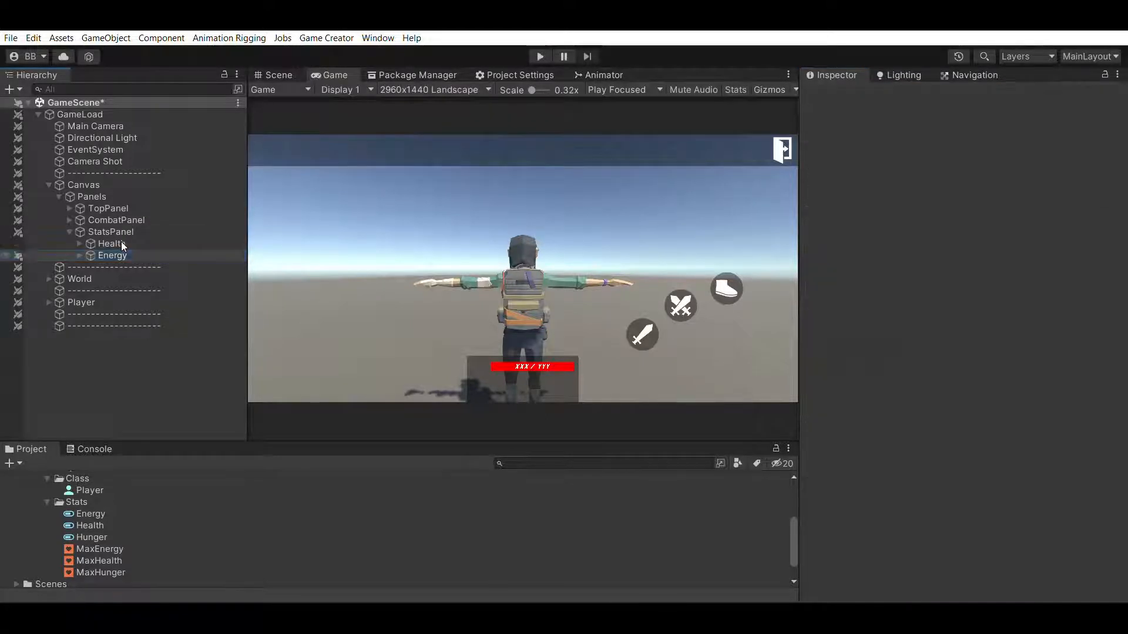
click(79, 243)
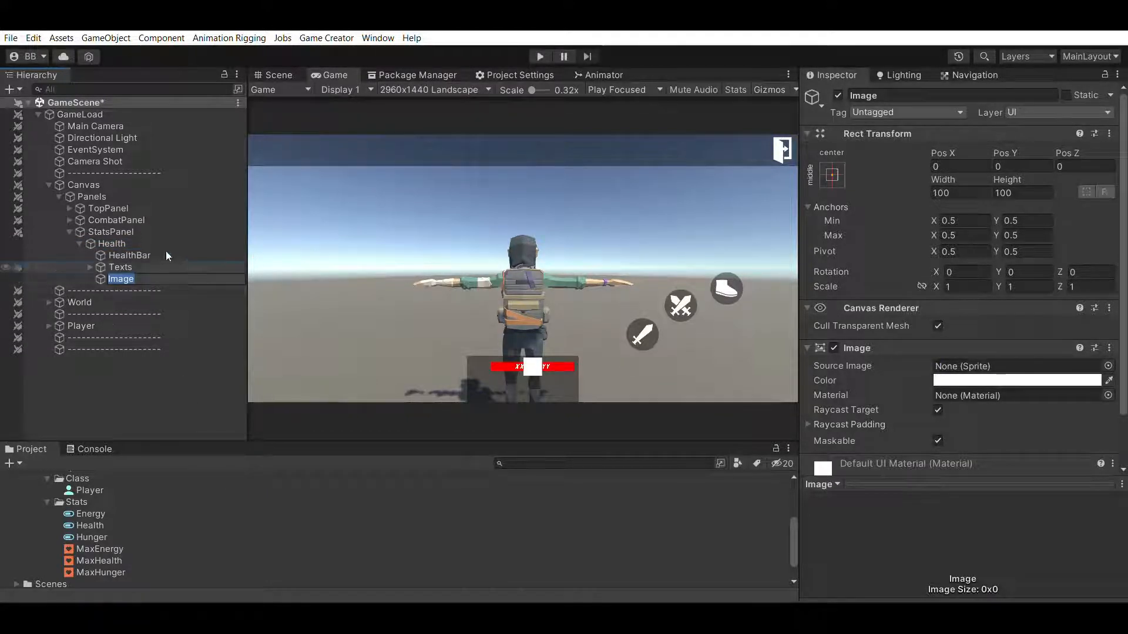
click(162, 267)
click(158, 278)
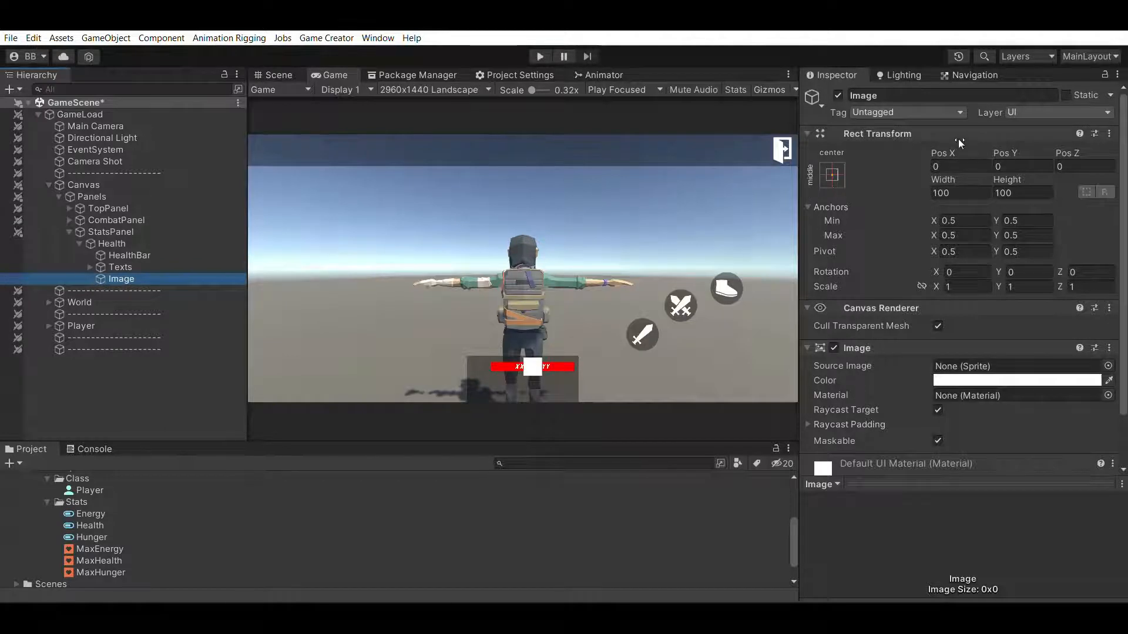
drag(947, 152, 605, 262)
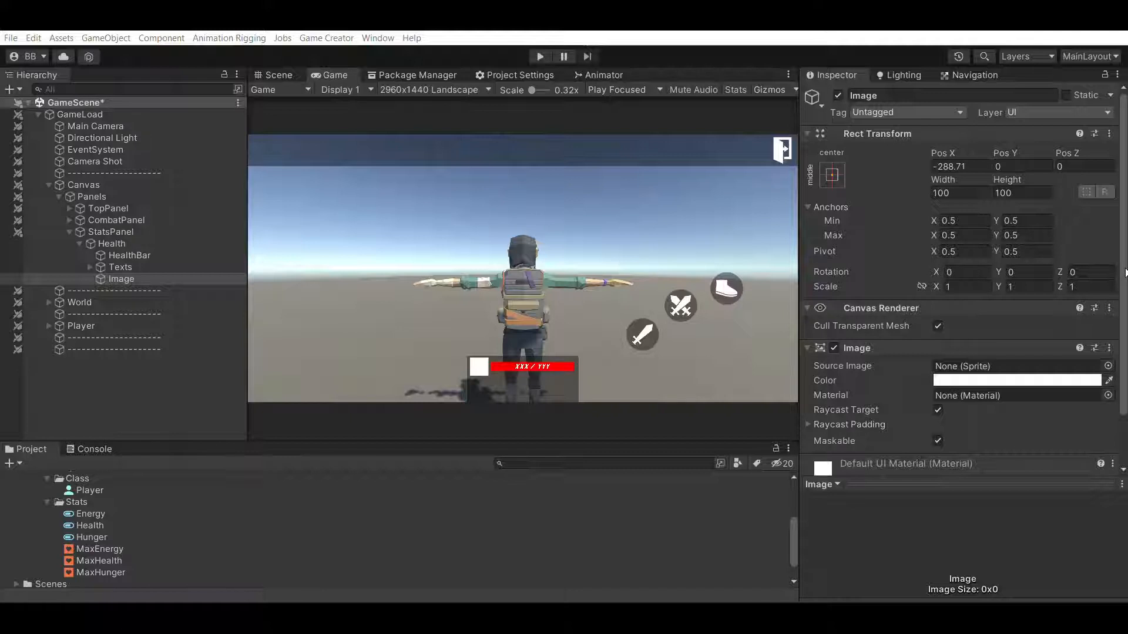
click(911, 242)
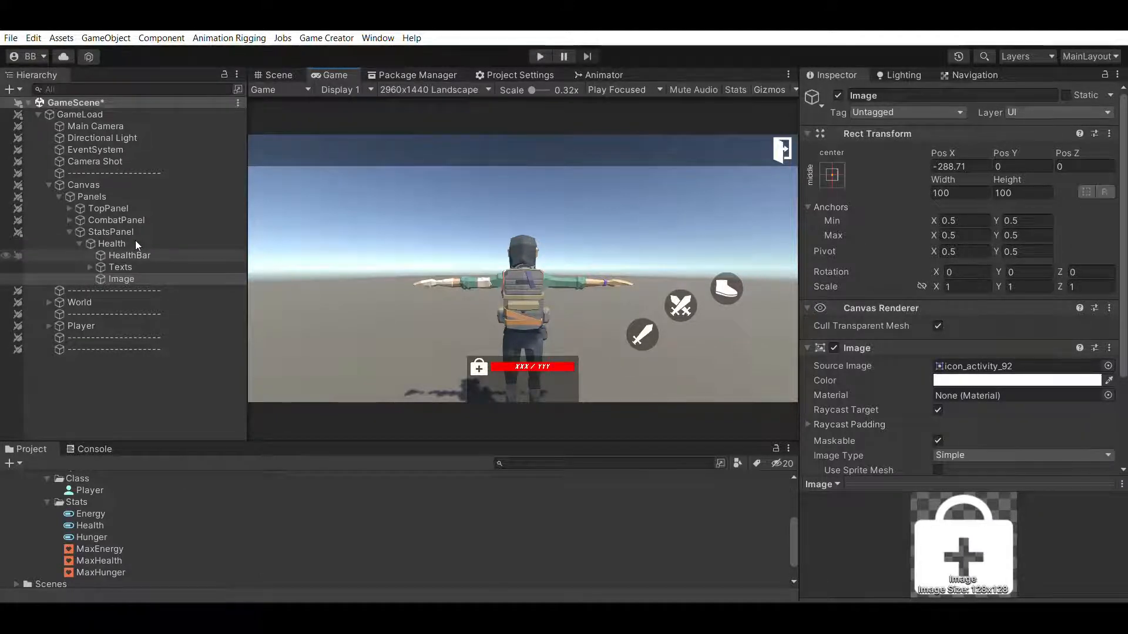
Step: Set both the width and height of Health's icon Image to 75
click(80, 242)
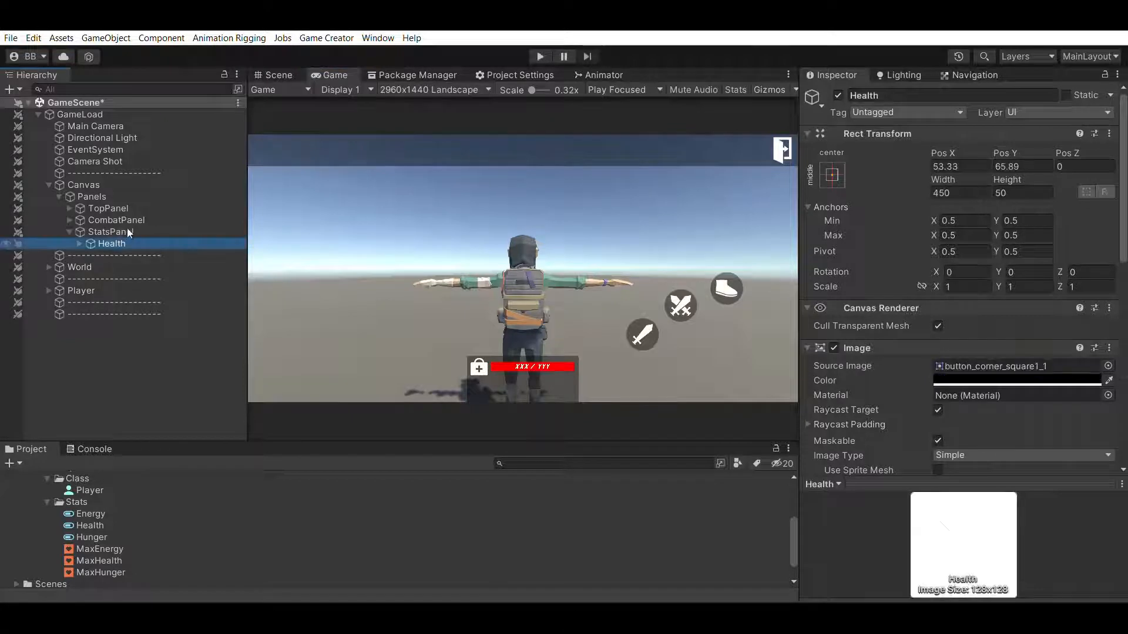
click(80, 242)
click(121, 278)
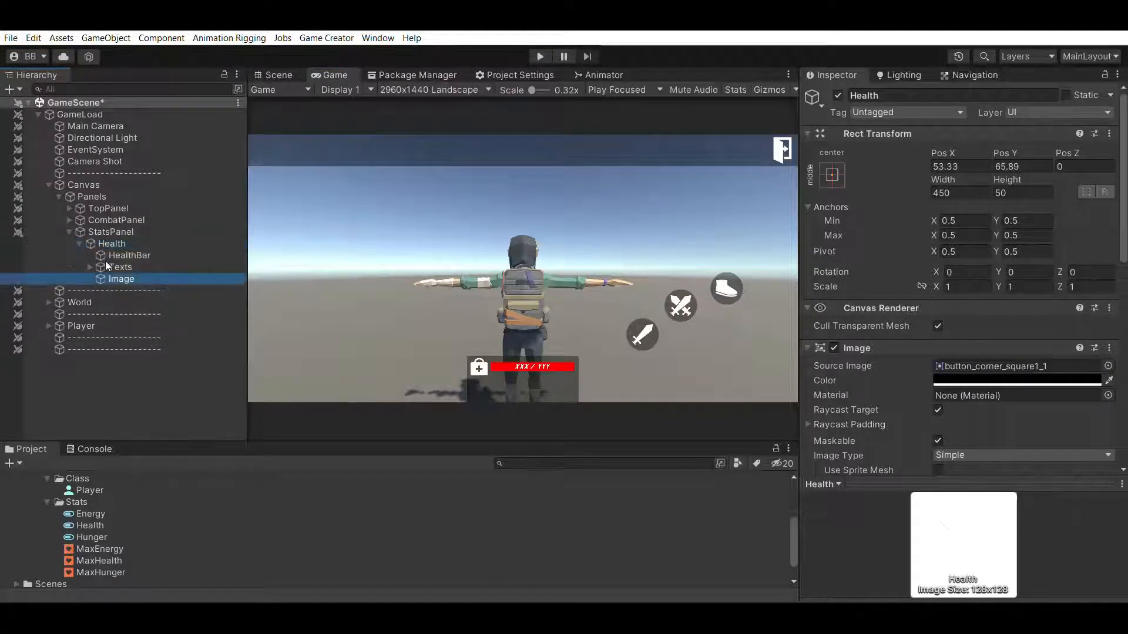
click(961, 193)
text(75)
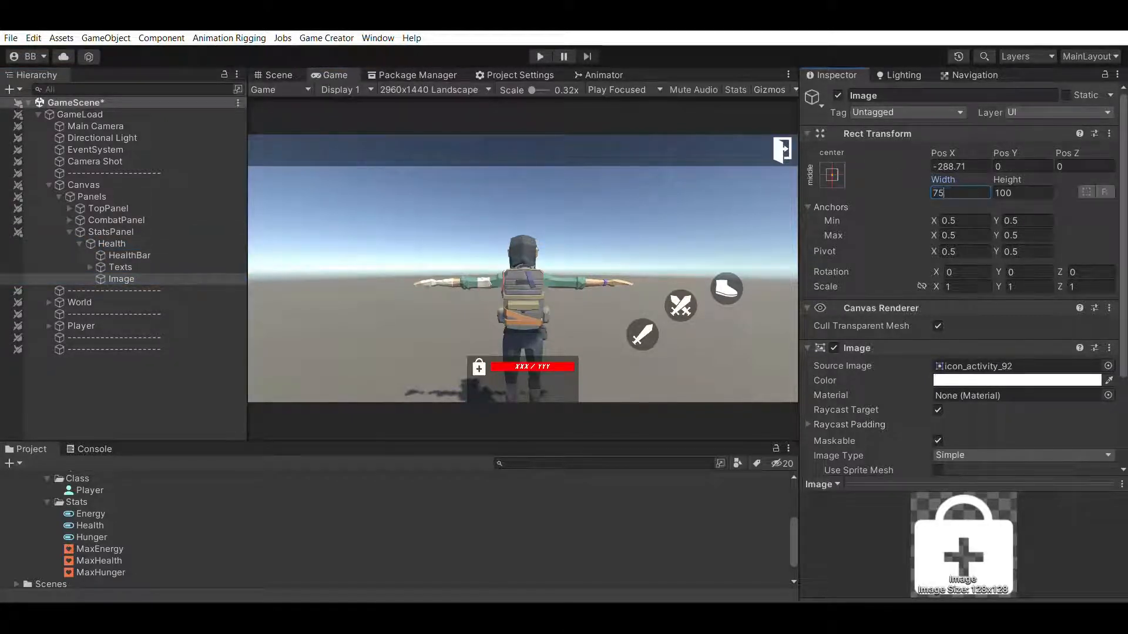
key(Tab)
text(75)
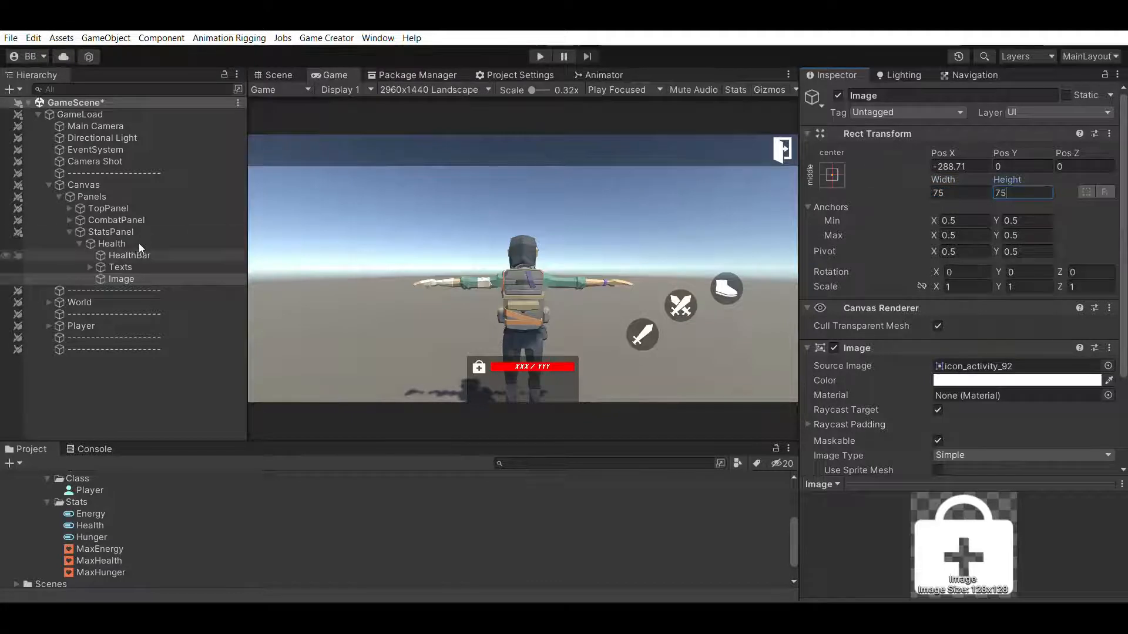
Step: Duplicate the Health object, lower the copy to Pos Y about -9, and rename it Energy
click(80, 242)
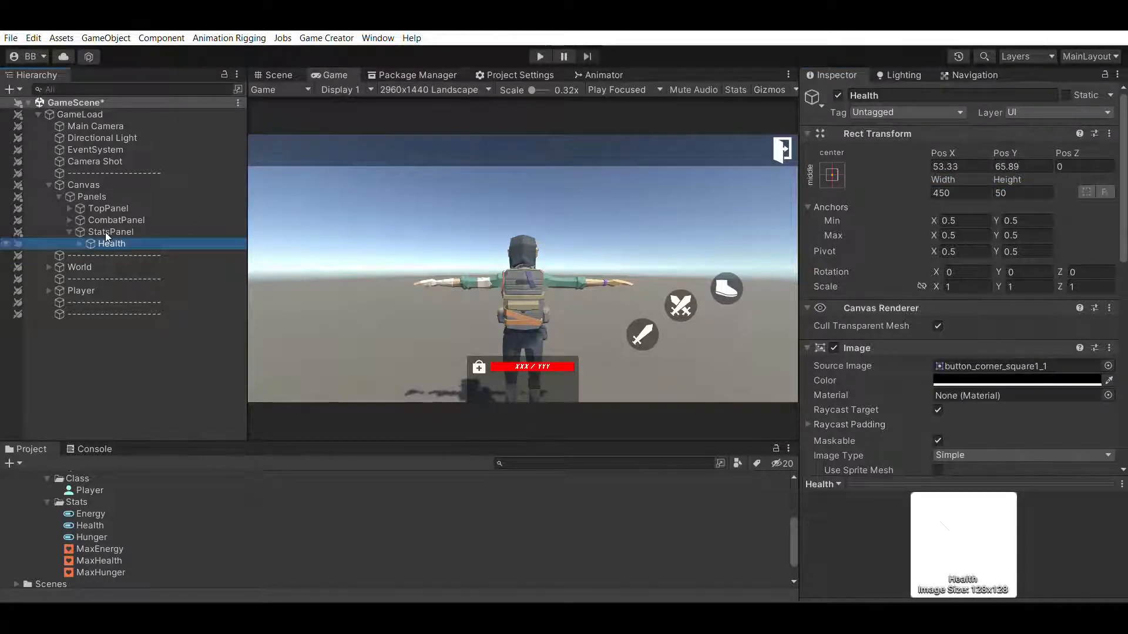
key(ctrl+d)
mouse_move(1013, 143)
mouse_down()
mouse_move(666, 206)
mouse_move(377, 207)
mouse_move(363, 192)
mouse_move(291, 205)
mouse_up()
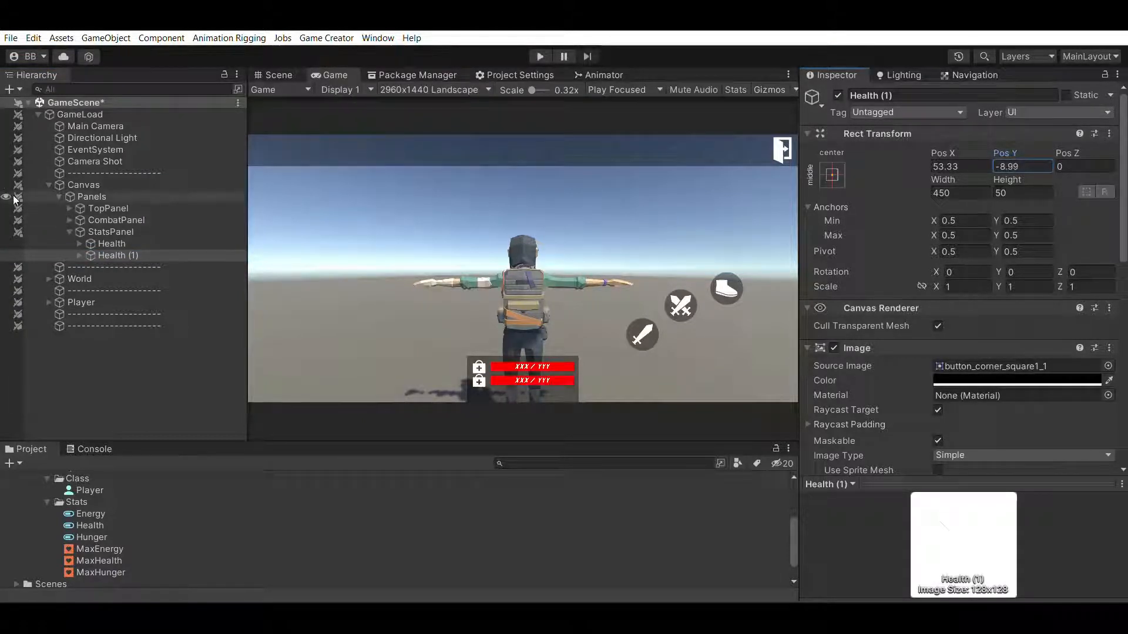
drag(990, 94, 608, 59)
text(E)
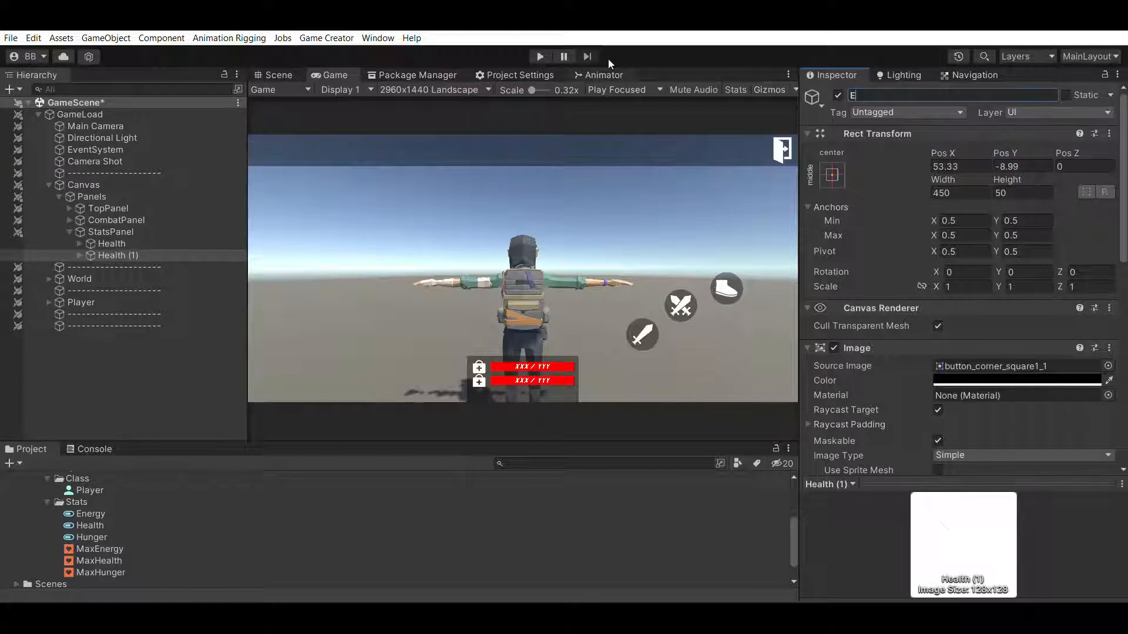
text(nergy)
key(Return)
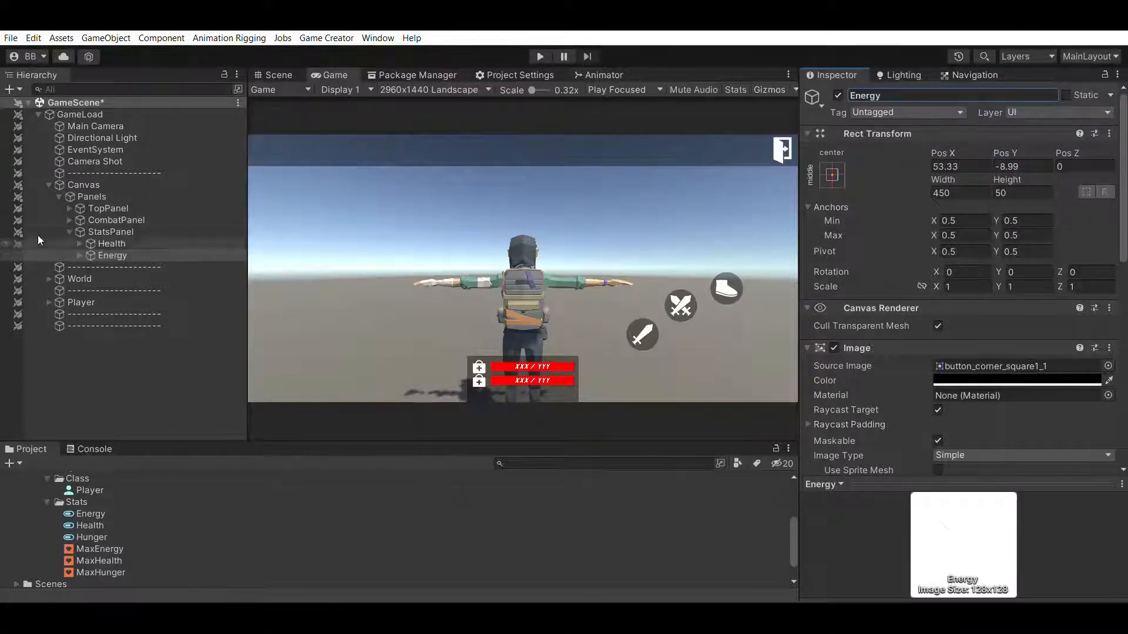
Step: Rename the HealthBar object inside Energy to EnergyBar
click(78, 255)
click(126, 267)
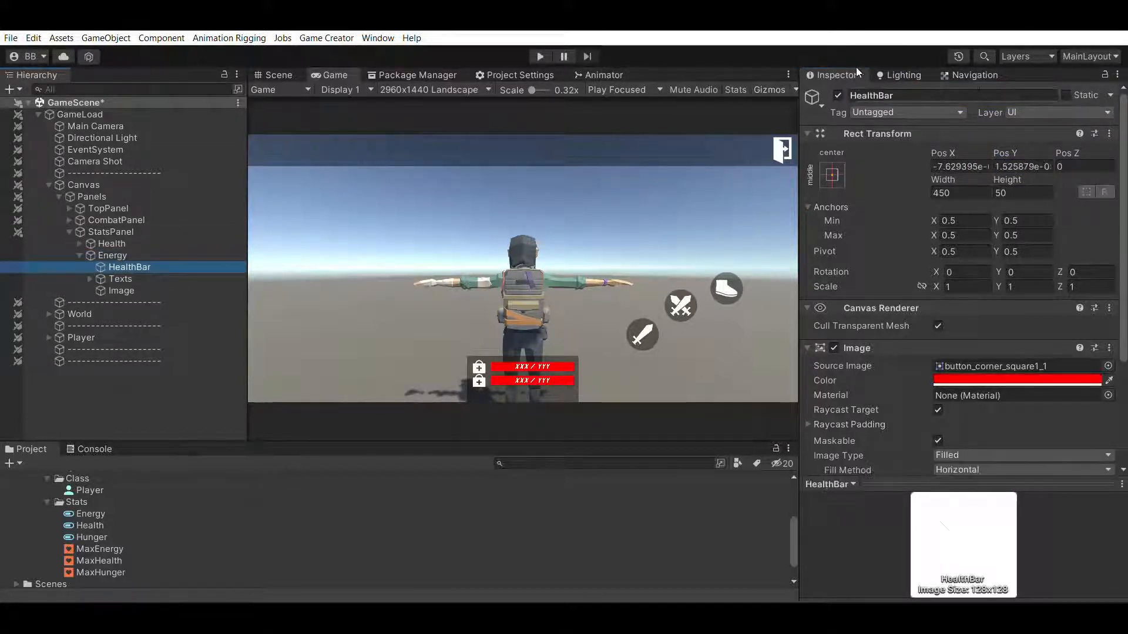
drag(880, 95, 811, 81)
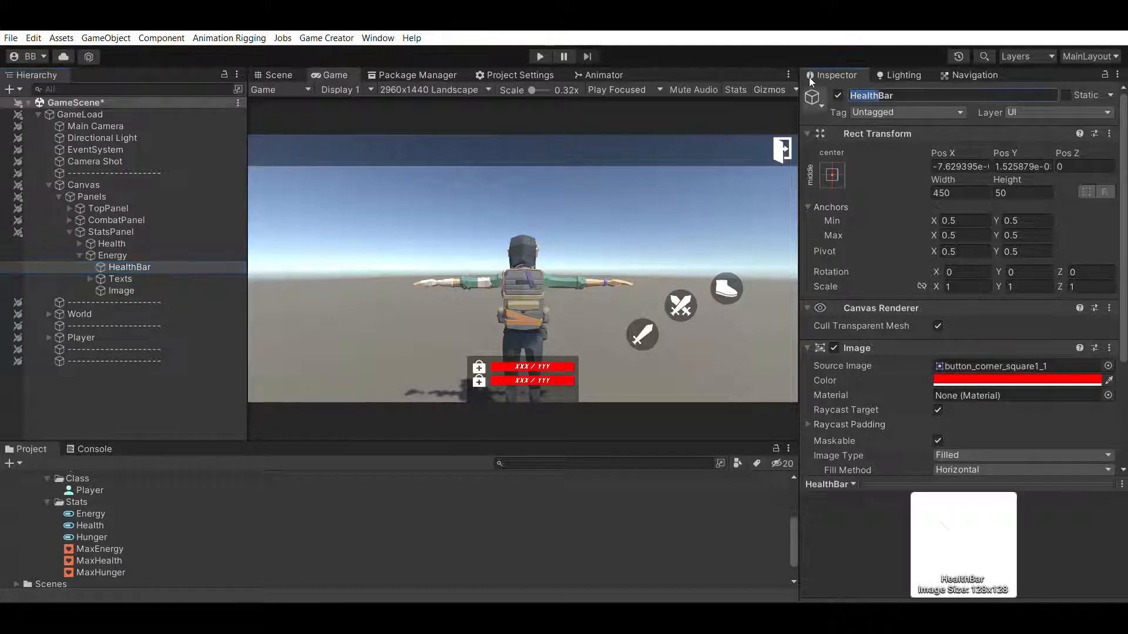
text(EneBar)
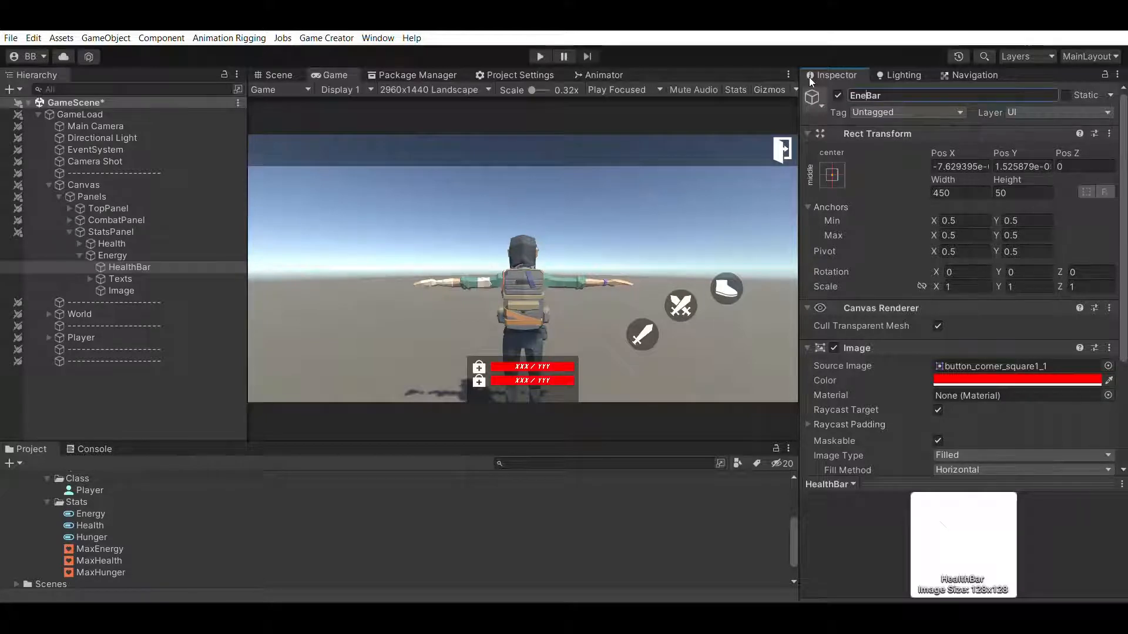
text(egy)
key(BackSpace)
key(BackSpace)
key(BackSpace)
text(gy)
key(Return)
Step: Change the EnergyBar image's fill color to green
click(976, 364)
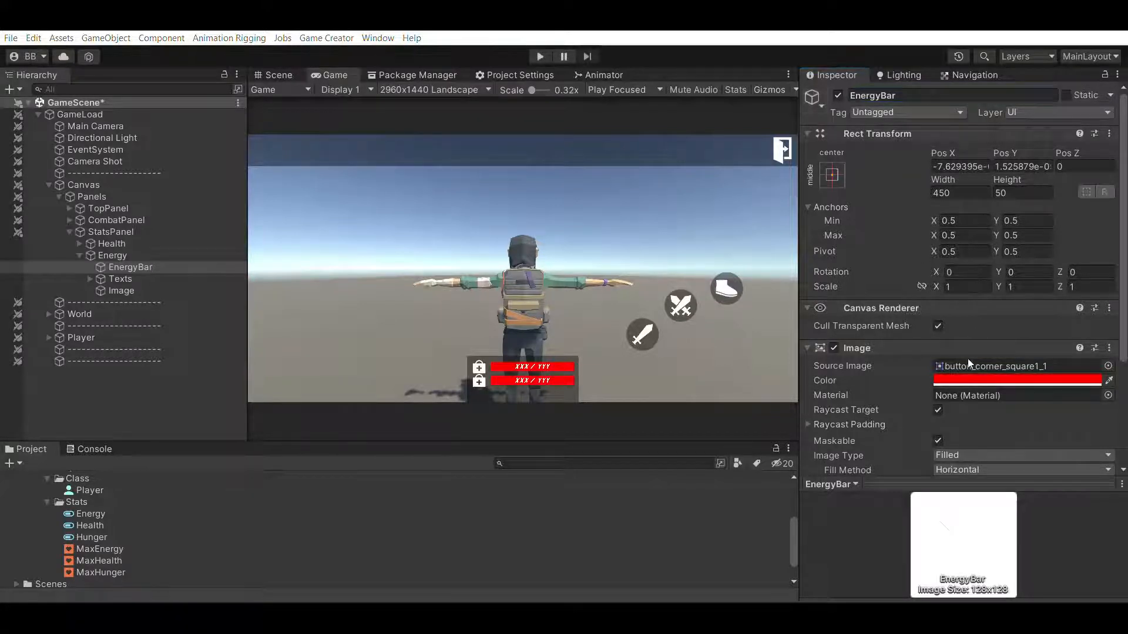
click(996, 309)
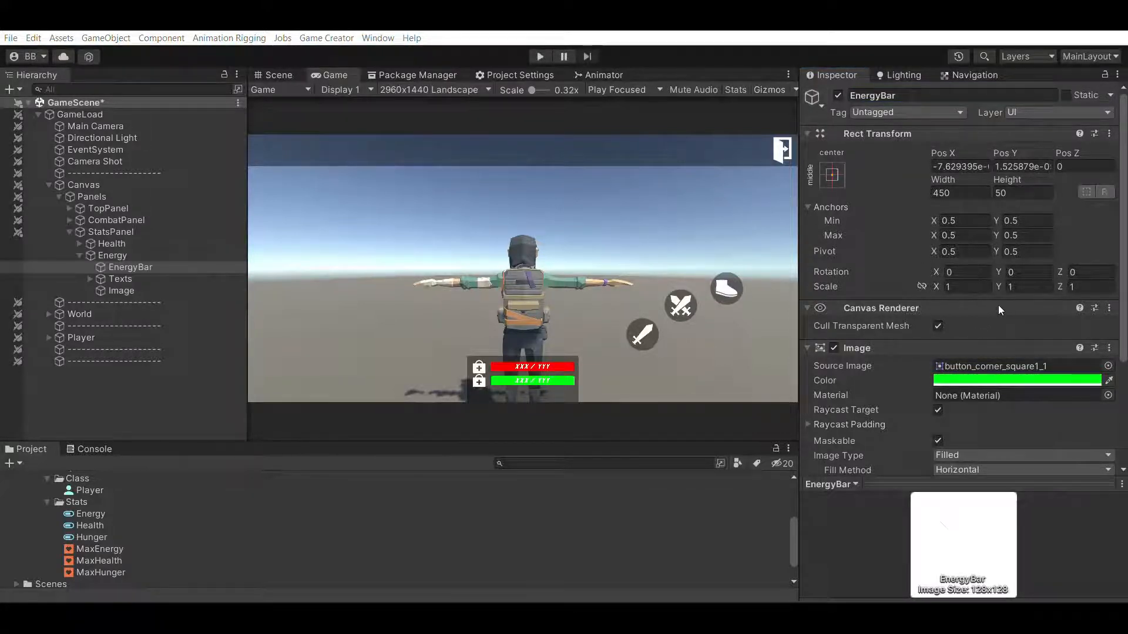
click(989, 320)
drag(1015, 304, 1093, 311)
click(1116, 238)
scroll(1024, 307, down, 3)
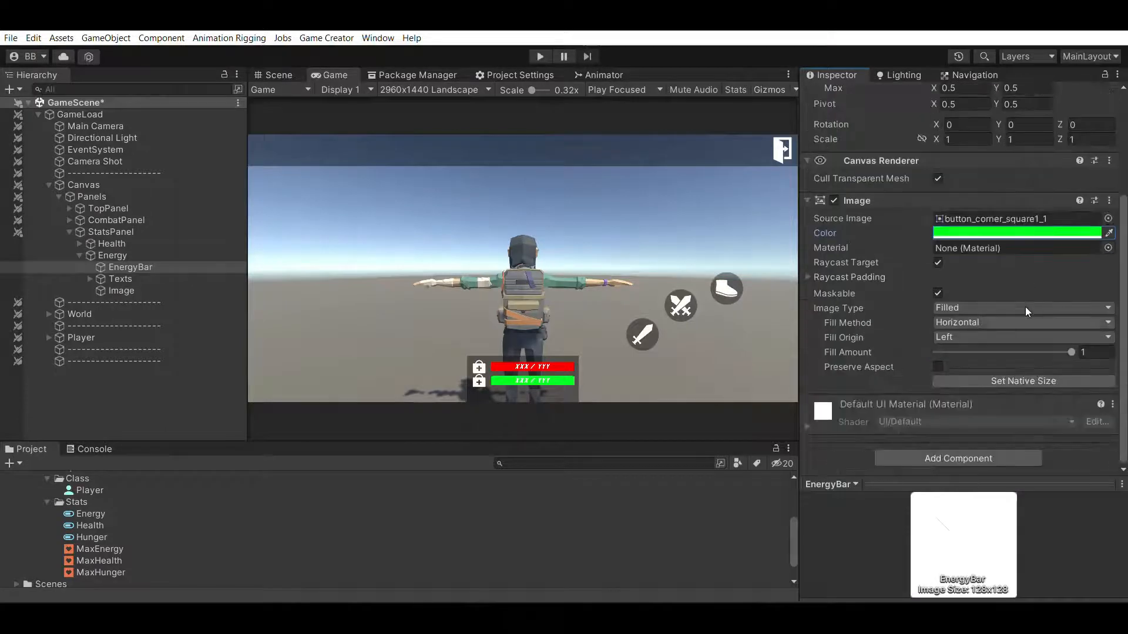
Step: Assign the Energy attribute to the Energy object's Attribute UI and check its value text and image fill references
click(108, 254)
scroll(1010, 309, down, 3)
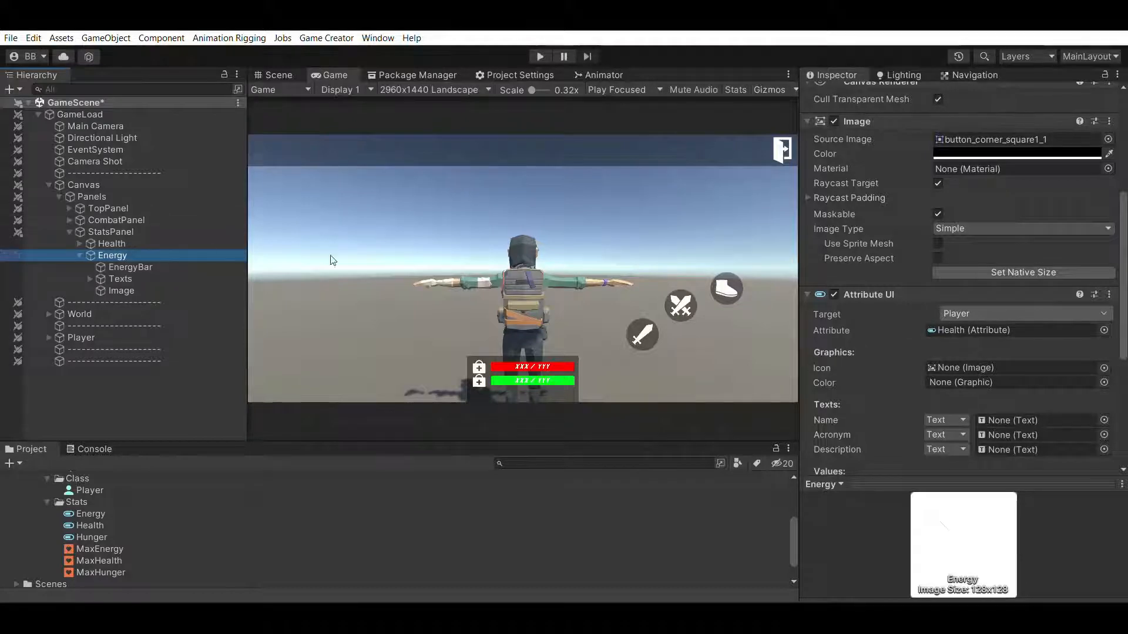
mouse_move(88, 514)
mouse_down()
mouse_move(689, 417)
mouse_move(983, 326)
mouse_up()
scroll(983, 318, down, 5)
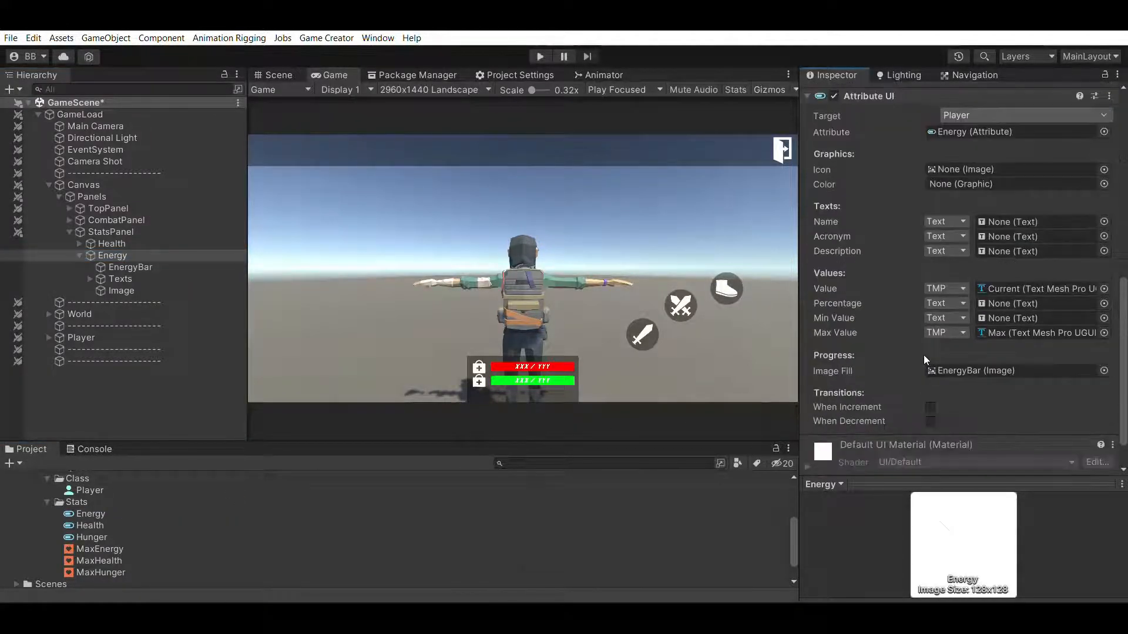
Step: Enable Change Start Percent for the Player's Energy attribute, set it to about 0.085, and play-test the scene
click(94, 254)
click(79, 255)
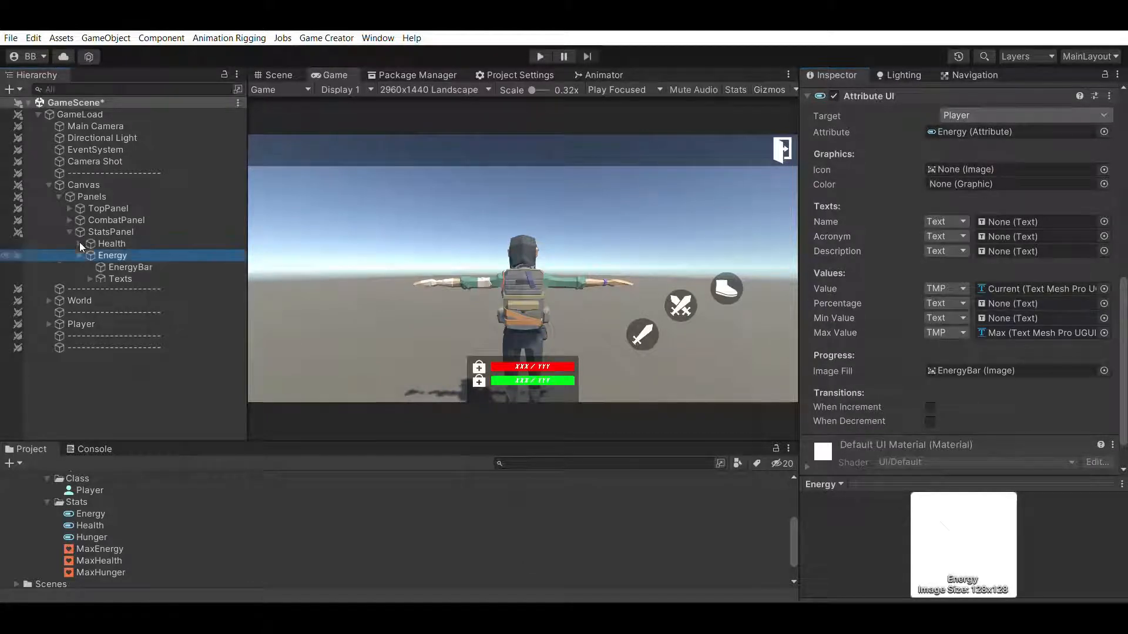
click(80, 302)
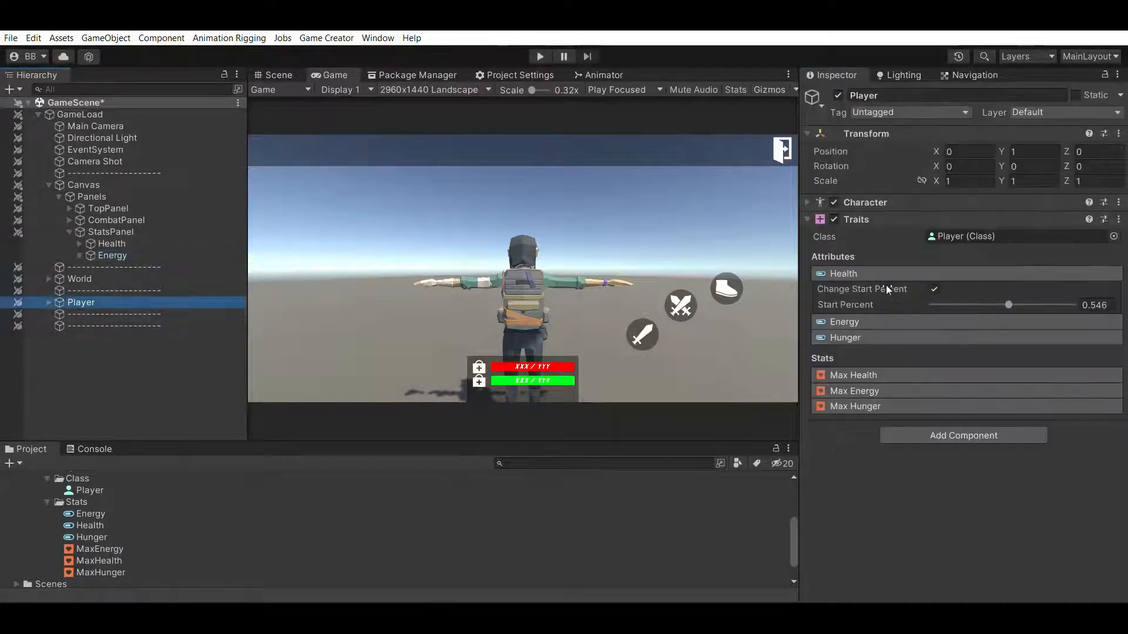
click(911, 321)
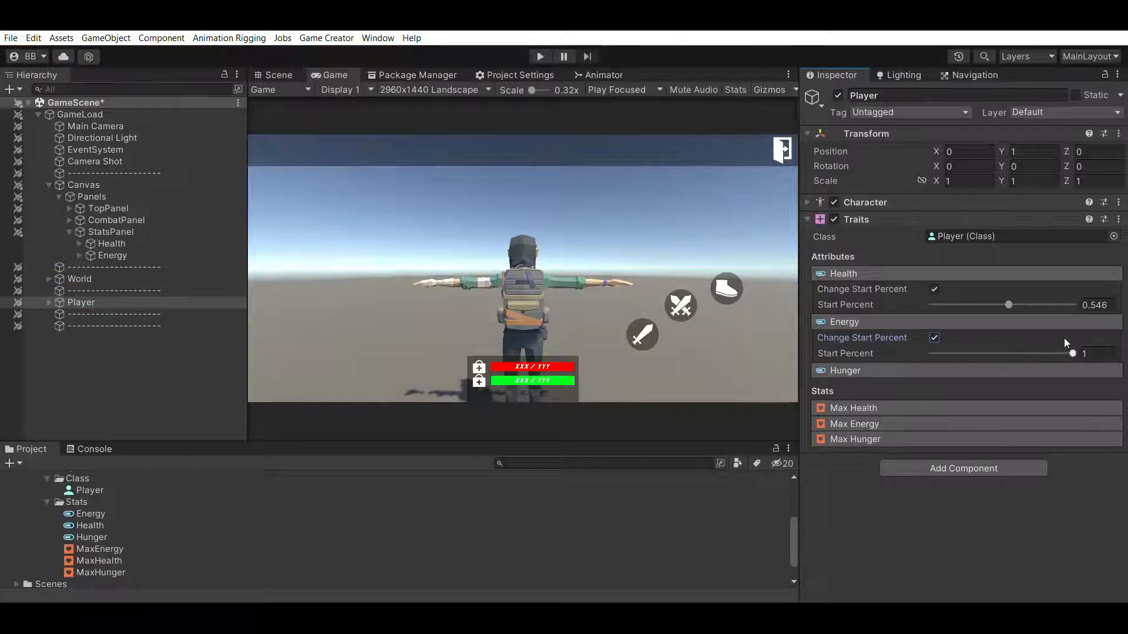
drag(1072, 353, 944, 353)
click(540, 56)
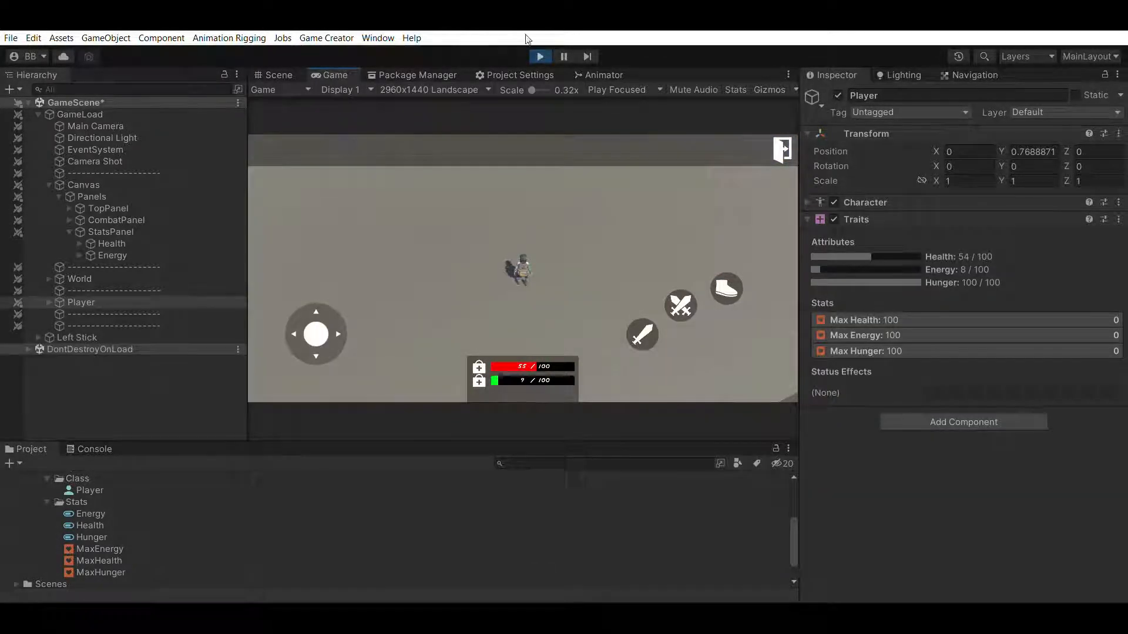
click(540, 57)
Step: Replace the source image of Energy's icon with the icon_device_24 lightning sprite
click(79, 256)
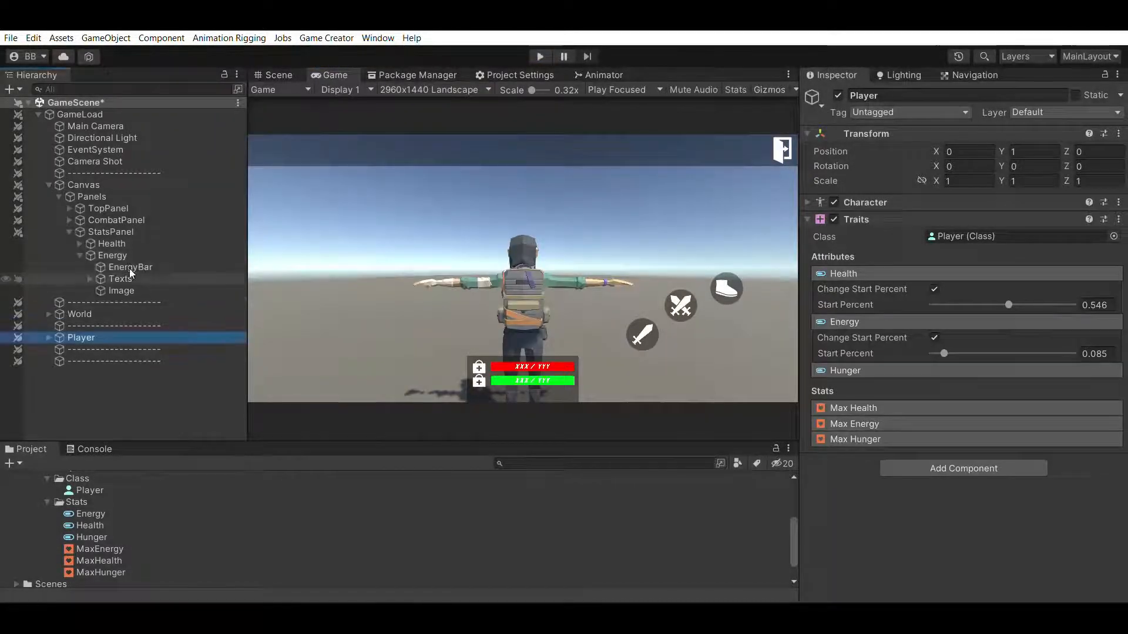
click(122, 290)
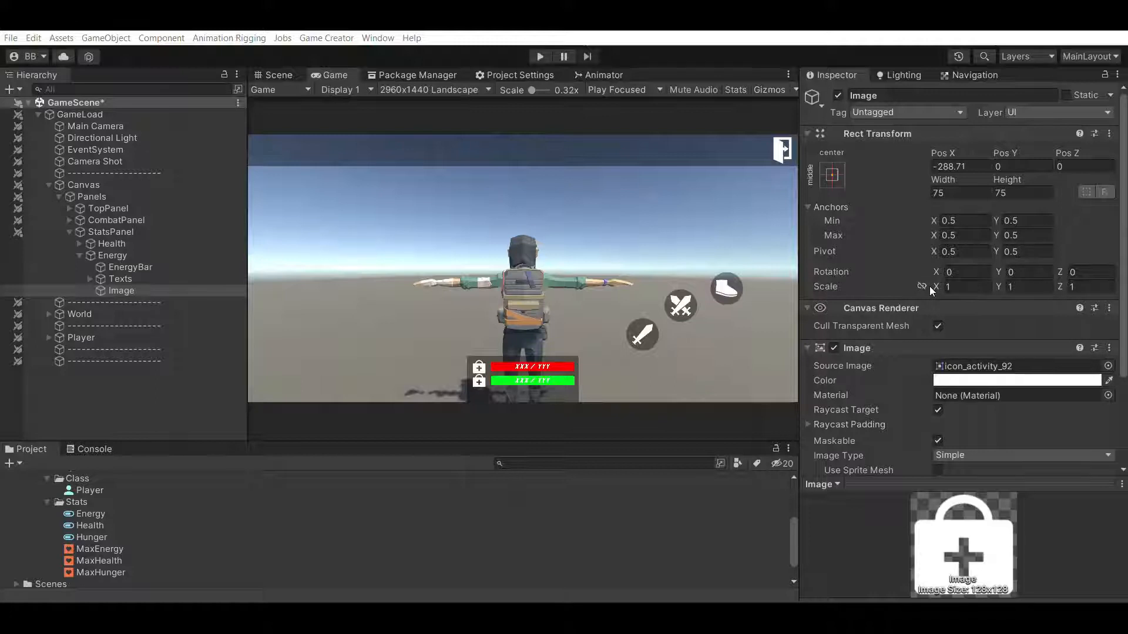
double_click(966, 324)
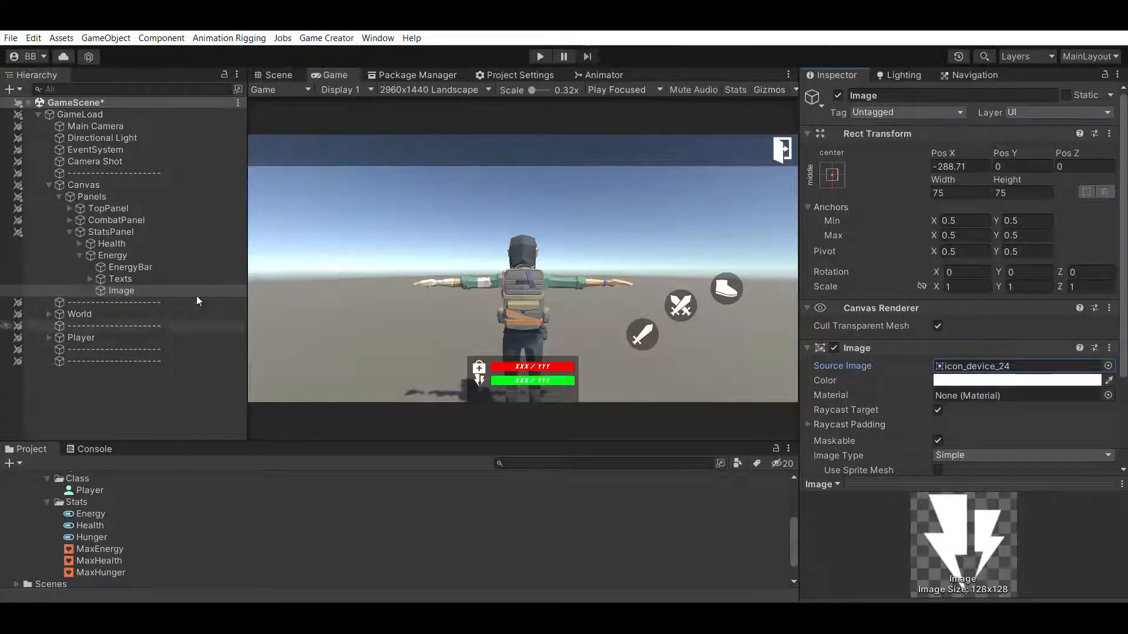
Step: Duplicate the Energy object inside StatsPanel and rename the copy Hunger
click(80, 252)
click(89, 253)
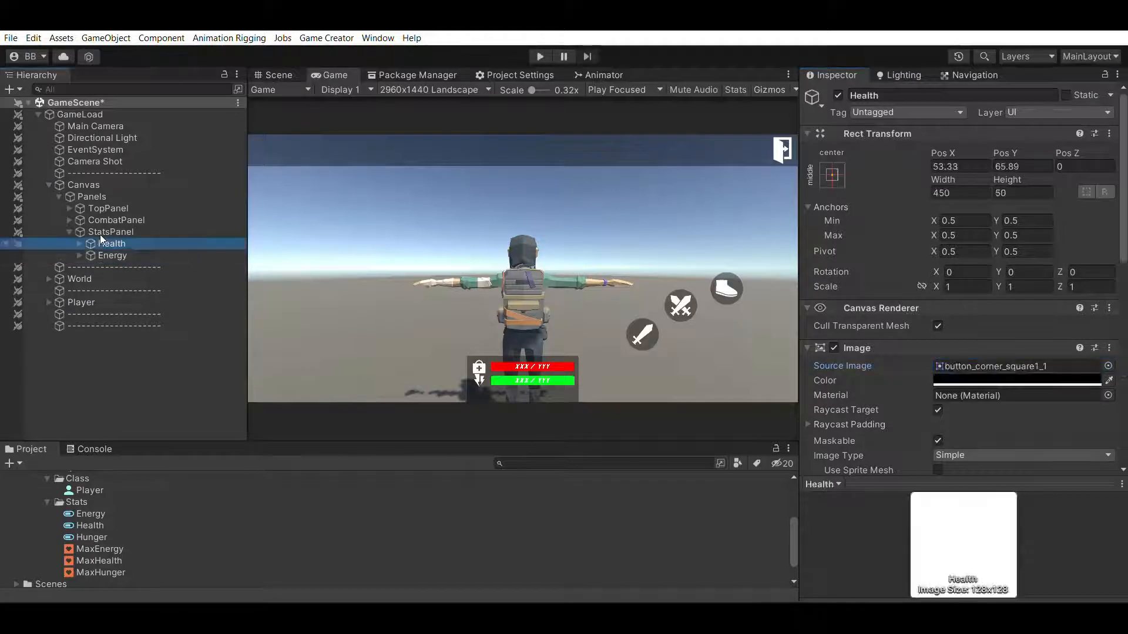
key(ctrl+d)
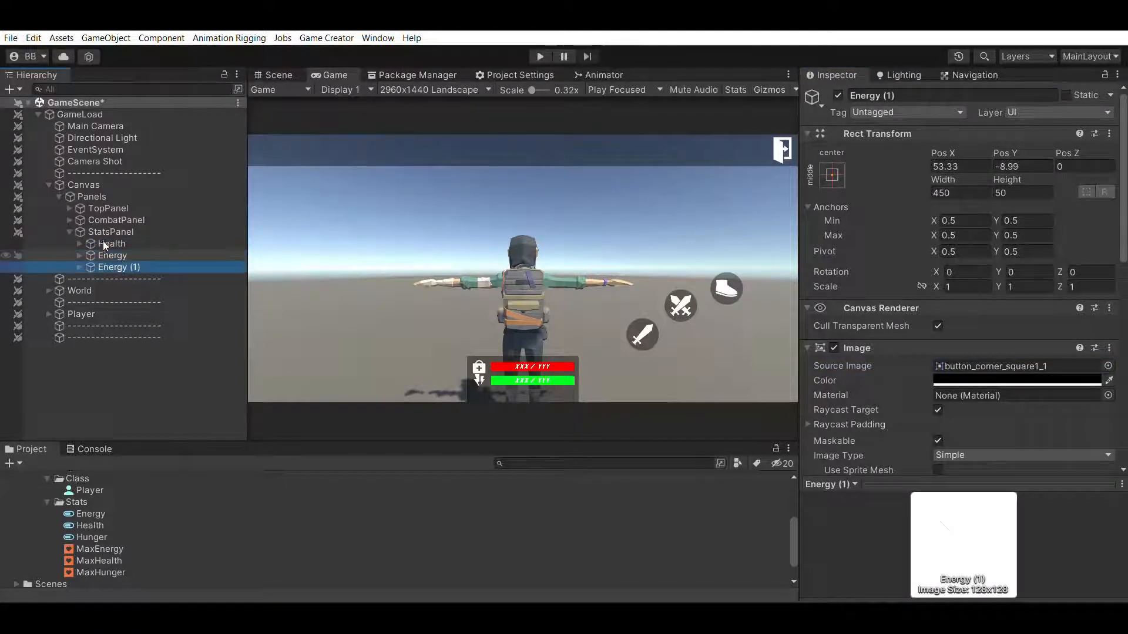
click(873, 95)
text(Hunger)
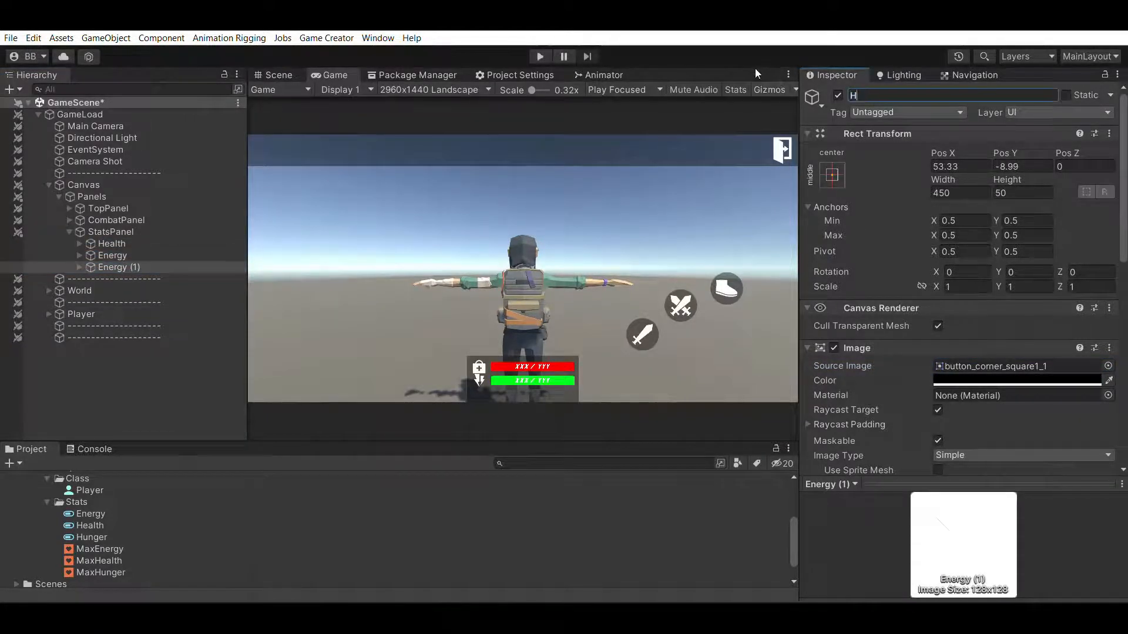
key(Return)
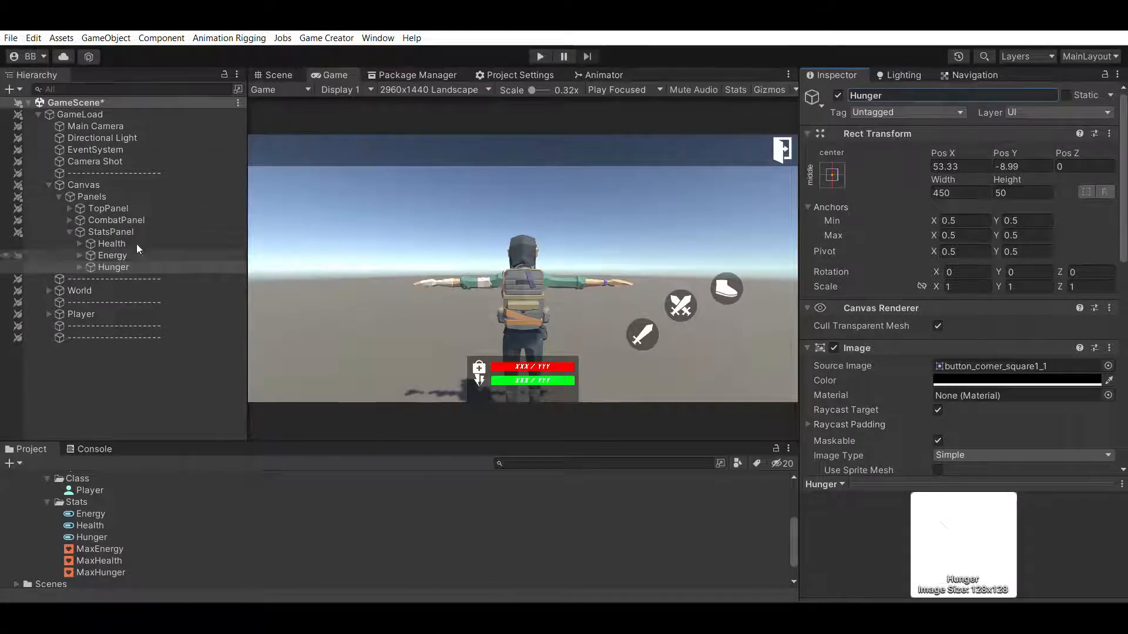
Step: Rename the EnergyBar under Hunger as HungerBar and set its image color to orange
click(79, 267)
click(122, 278)
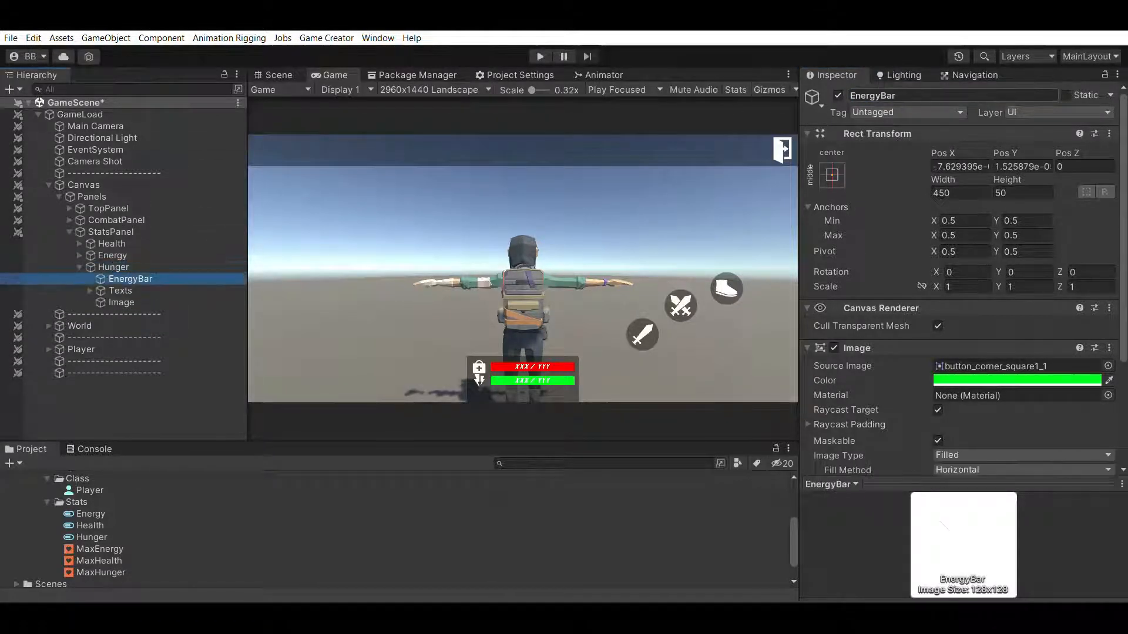
double_click(864, 95)
text(Hunger)
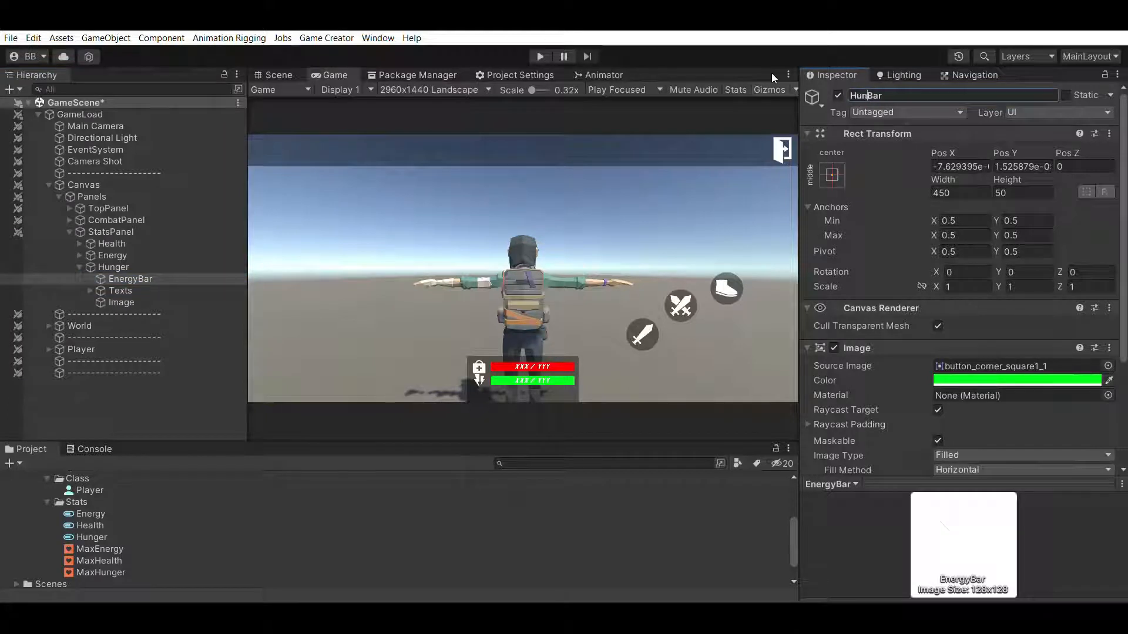
key(Return)
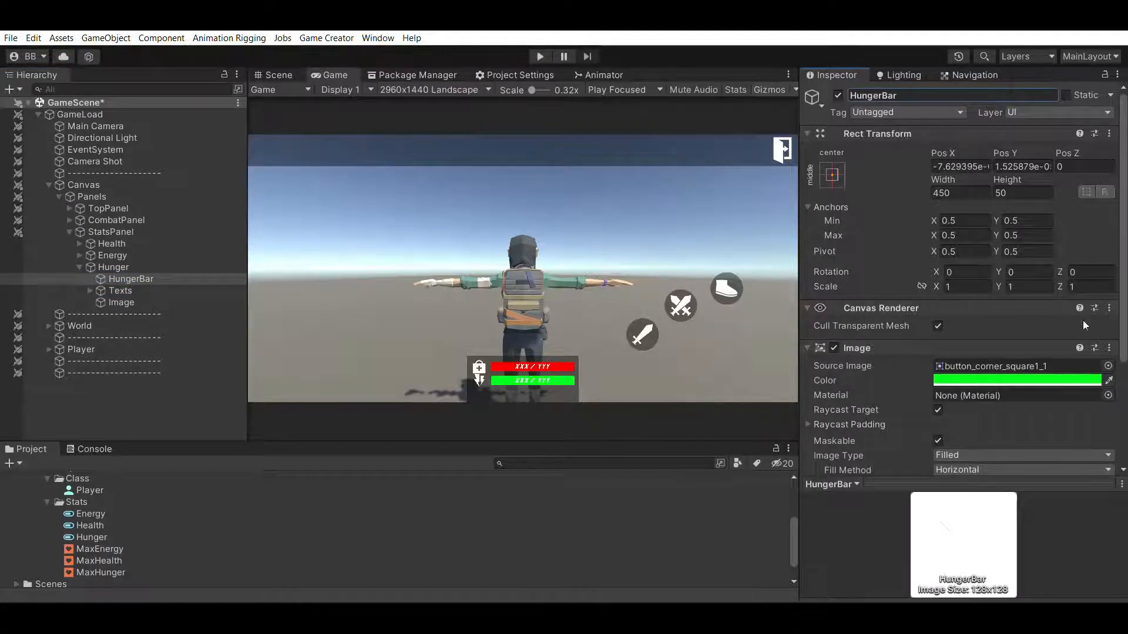
click(1098, 327)
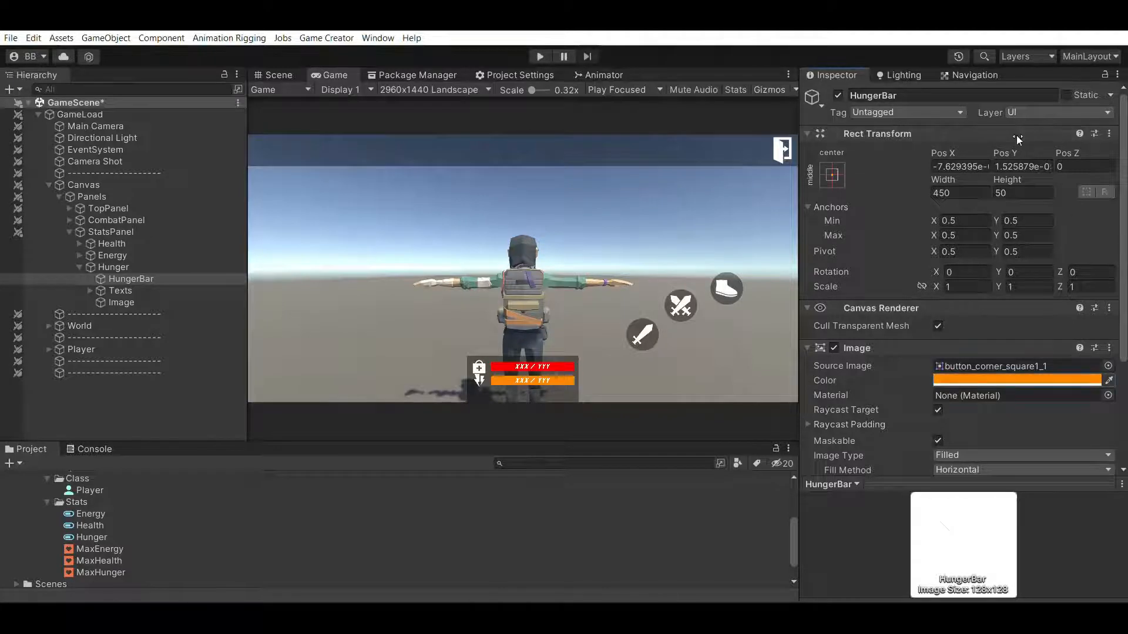
Step: Move the Hunger row below the Energy row and replace its icon's source image with icon_food_24
click(179, 264)
drag(1013, 151, 306, 271)
click(121, 302)
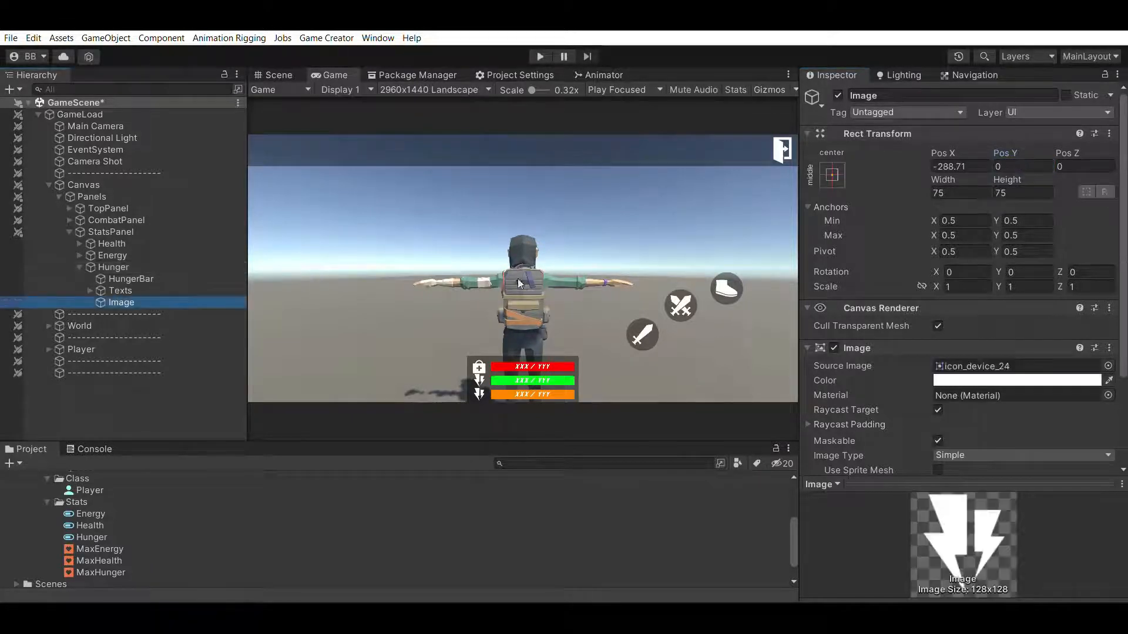
click(1109, 348)
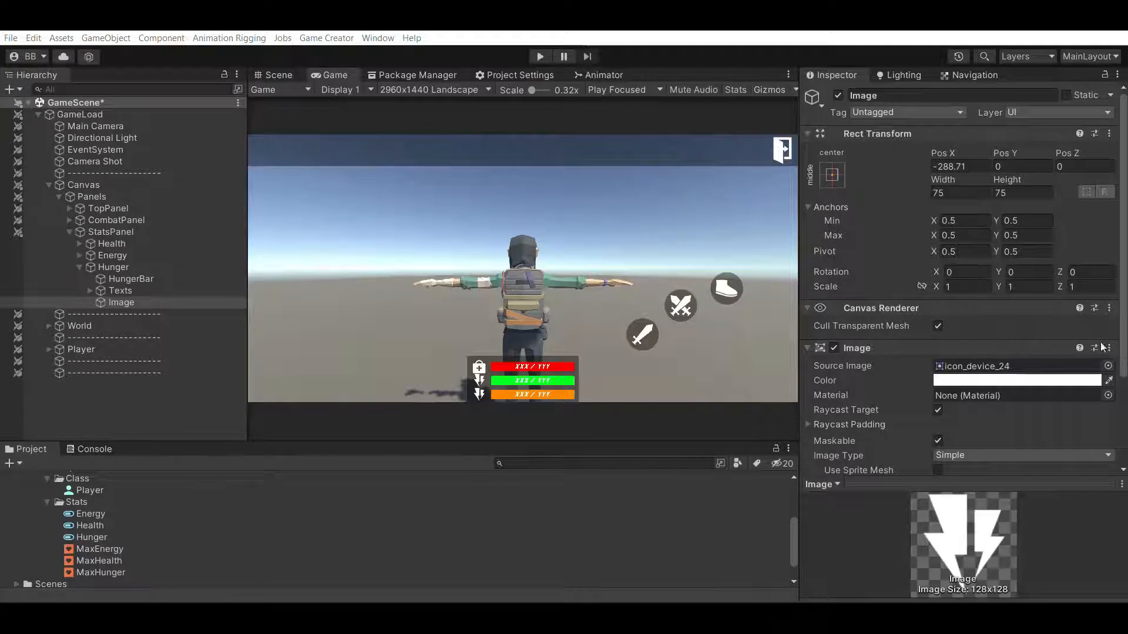
double_click(968, 308)
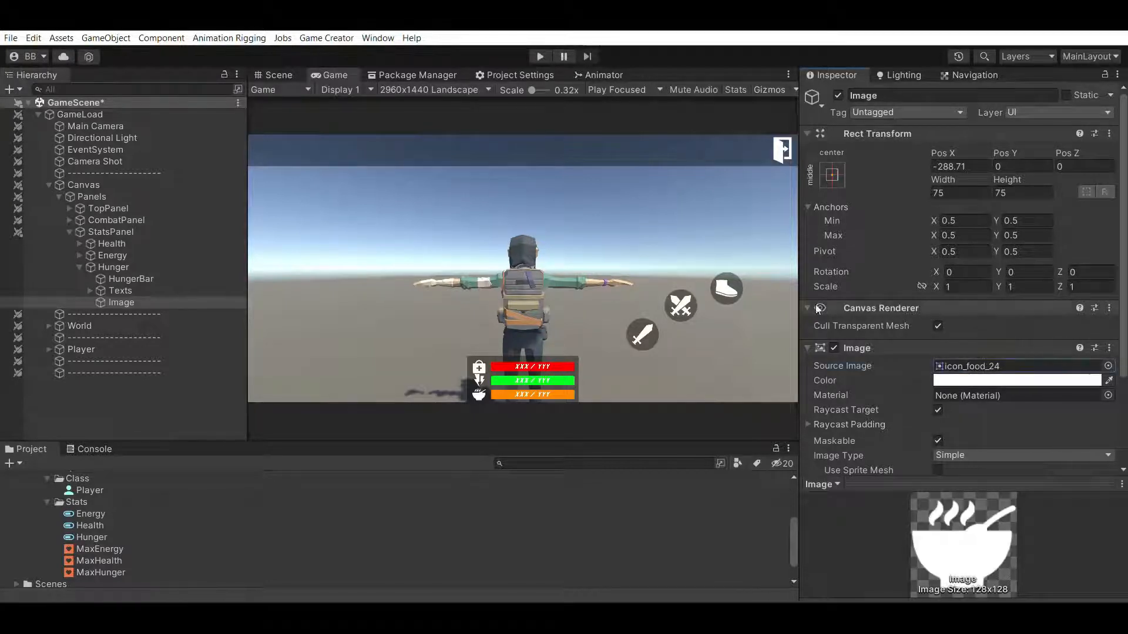
Step: Assign the Hunger attribute to the Hunger object's Attribute UI component
click(118, 278)
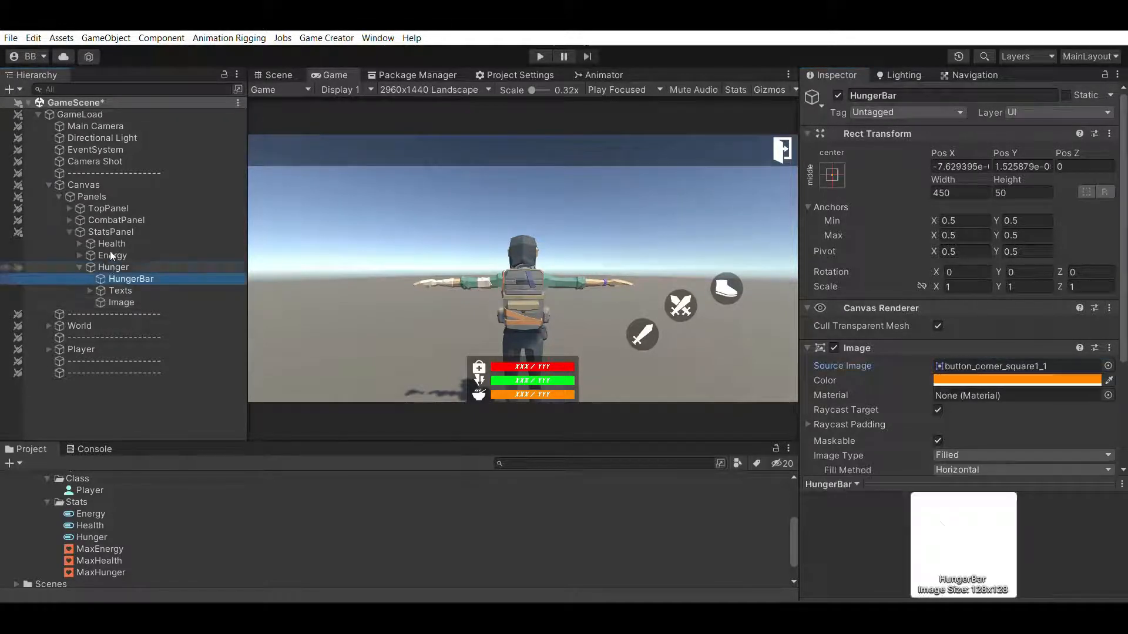
click(111, 267)
scroll(950, 351, down, 4)
scroll(970, 302, down, 2)
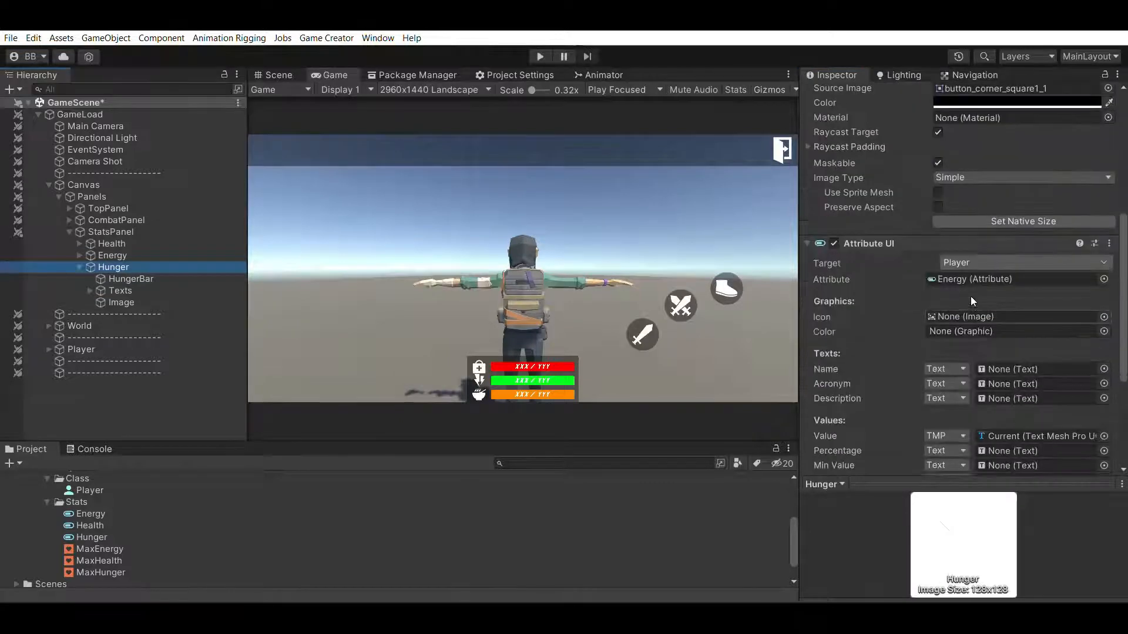
drag(97, 537, 1008, 277)
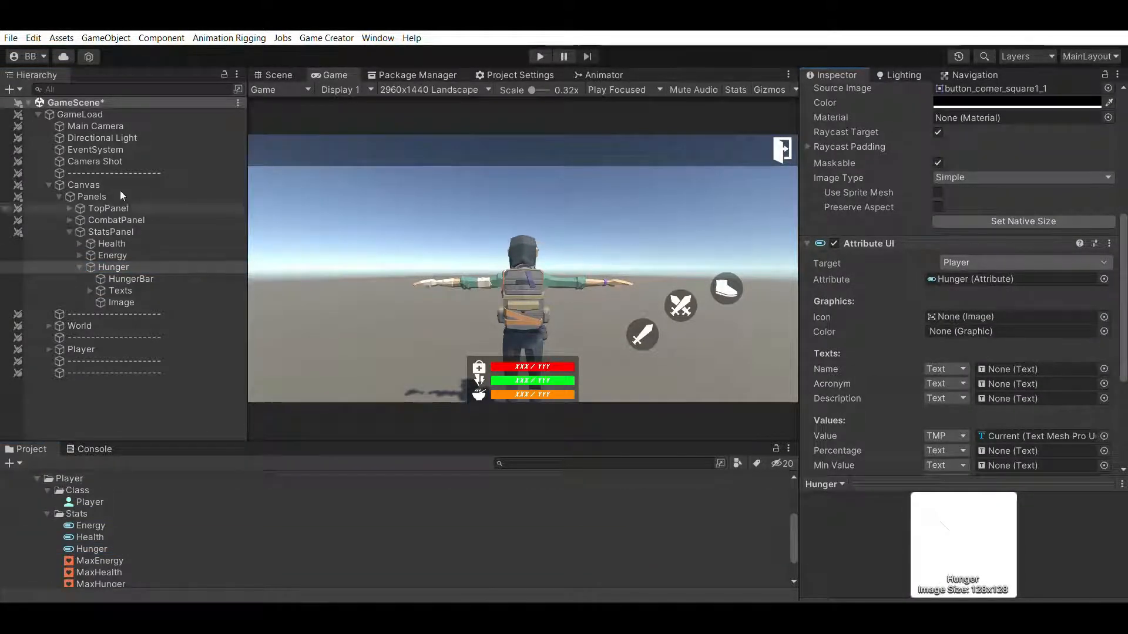
Step: Enable Change Start Percent for the Player's Hunger attribute and set it to about 0.881
click(79, 267)
click(80, 313)
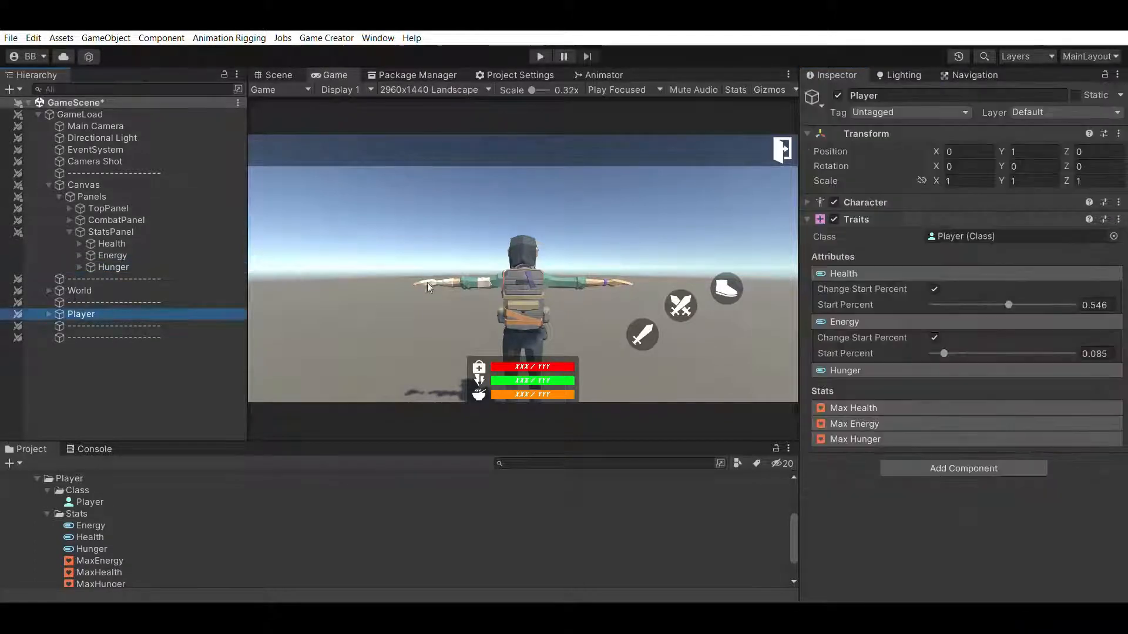
click(918, 369)
click(934, 386)
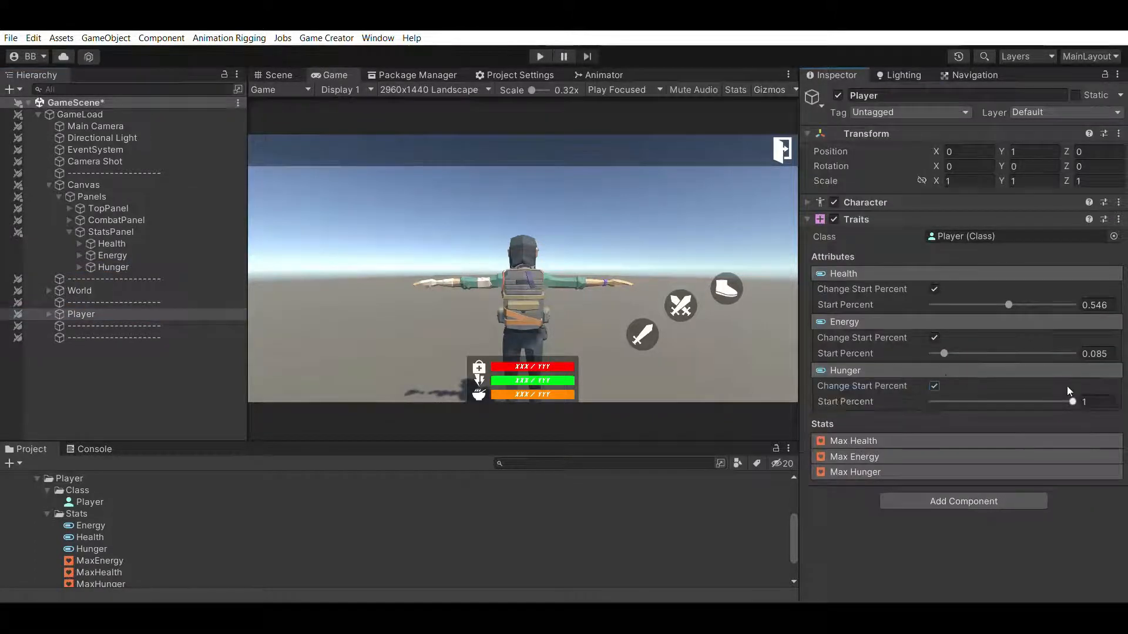
drag(1067, 402, 1055, 401)
Step: Play-test the scene, moving the character around to check the Health, Energy and Hunger bars
click(539, 56)
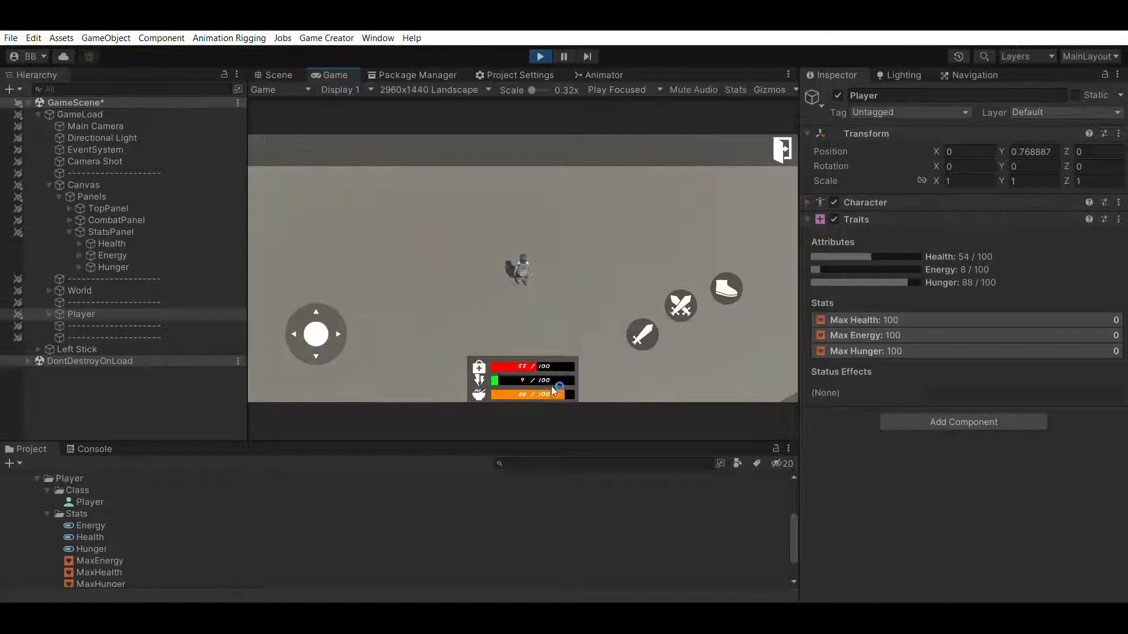
key(d)
mouse_move(738, 256)
mouse_down()
mouse_move(306, 142)
mouse_move(494, 165)
mouse_up()
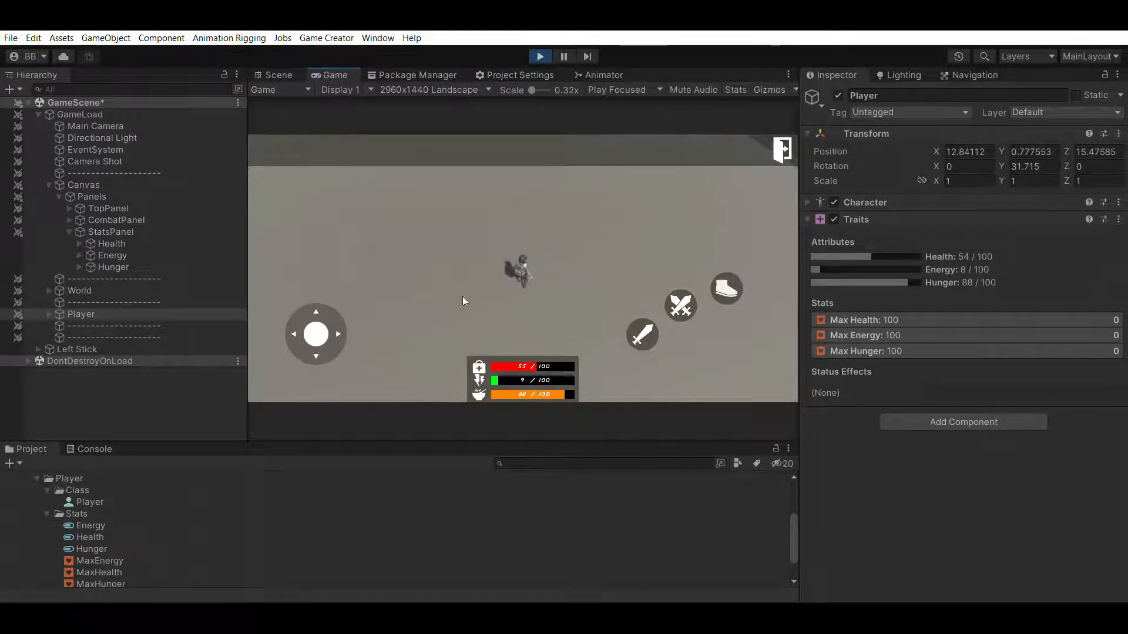
click(541, 56)
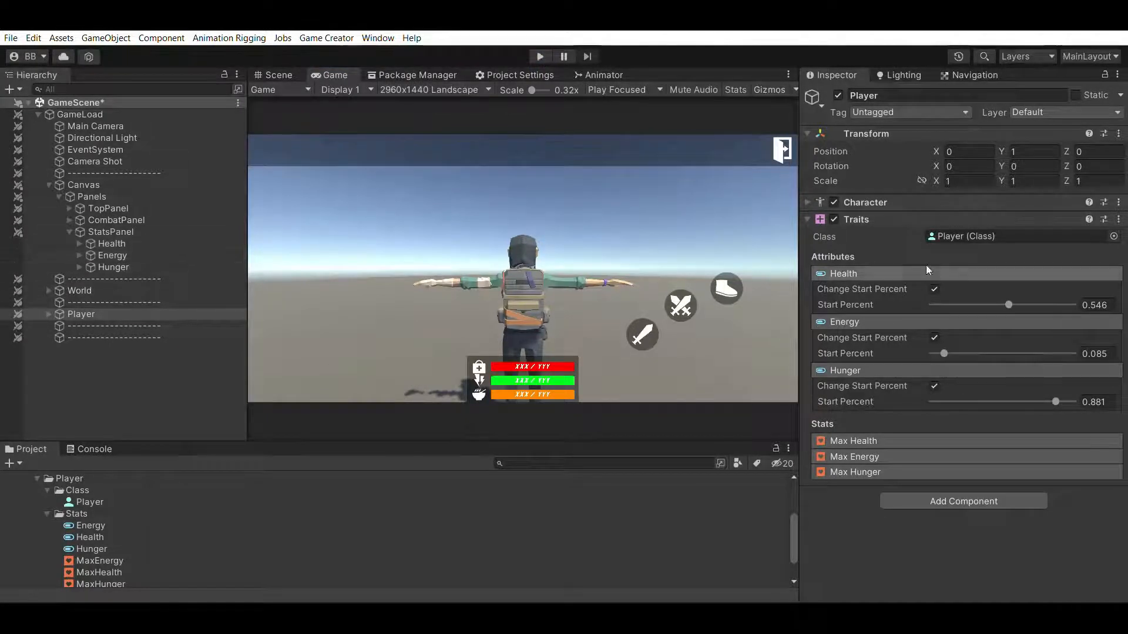
Step: Set the start percent of the Player's Health, Energy and Hunger attributes to 1
drag(1008, 305, 1078, 305)
drag(944, 353, 1078, 354)
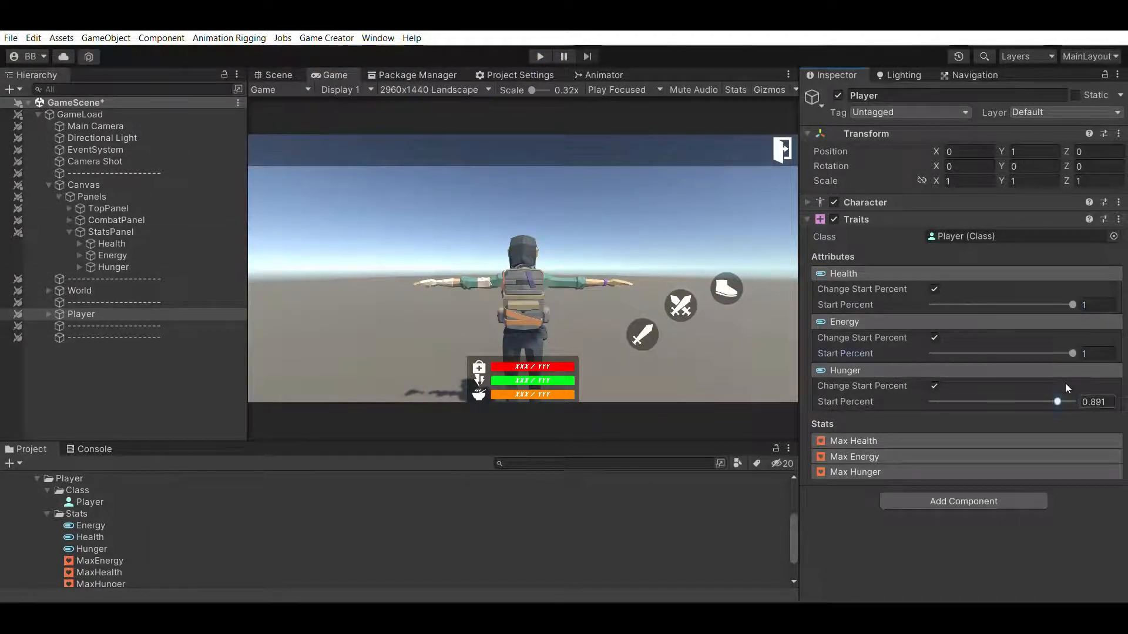
click(154, 378)
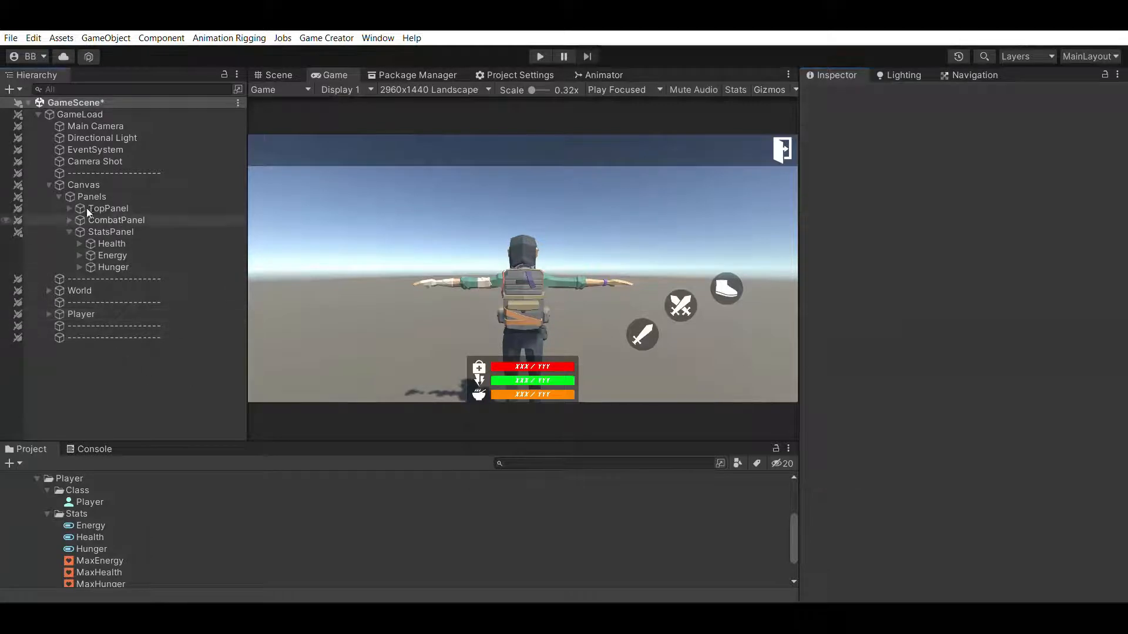
Step: Set the speed of the Evasion button's Dash Player towards Player Move instruction to 7
click(70, 229)
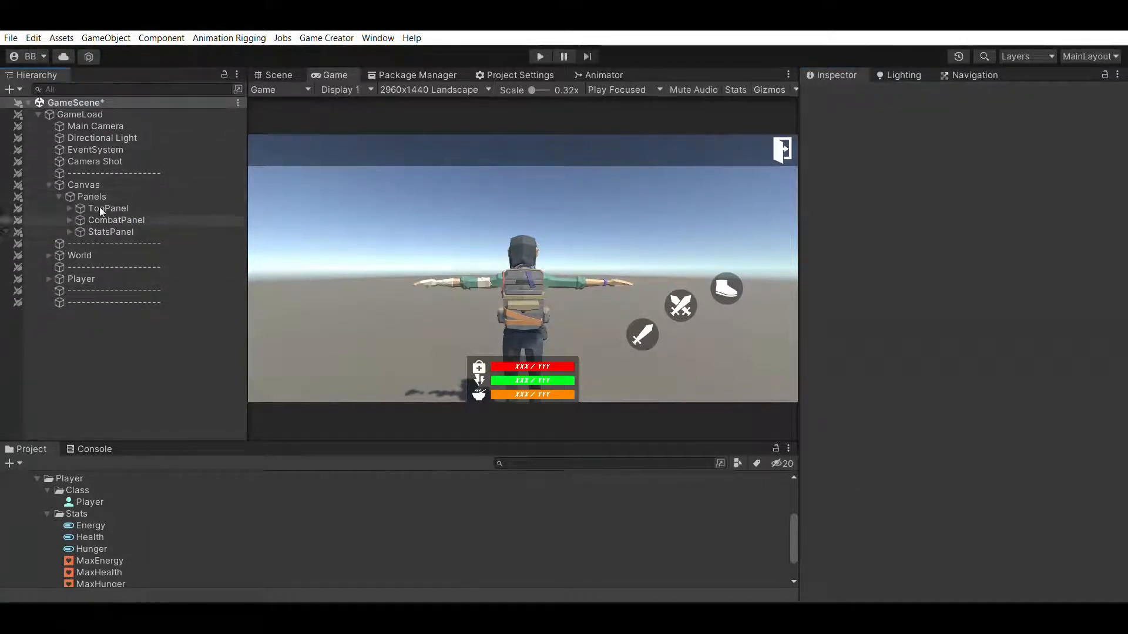
click(69, 220)
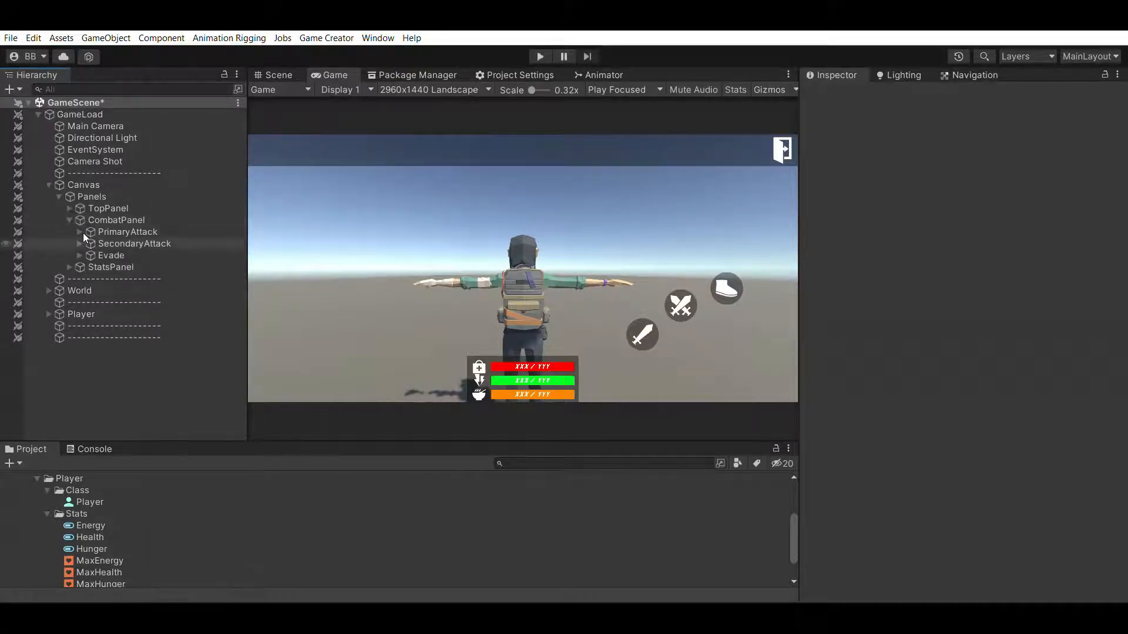
click(79, 255)
click(120, 267)
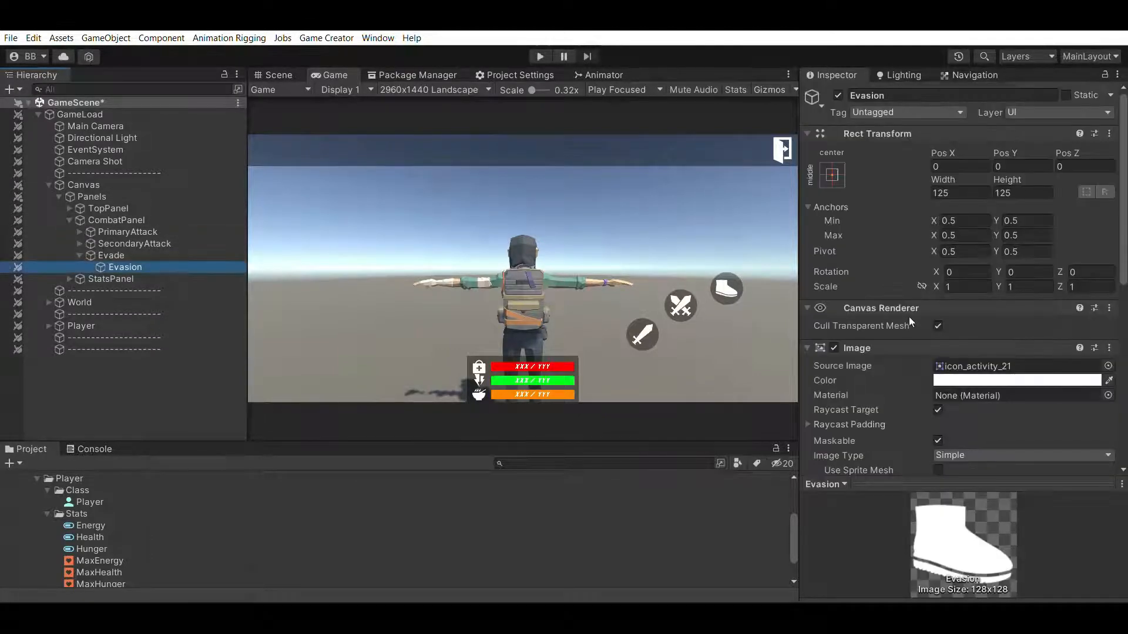
scroll(928, 317, down, 5)
scroll(943, 319, down, 3)
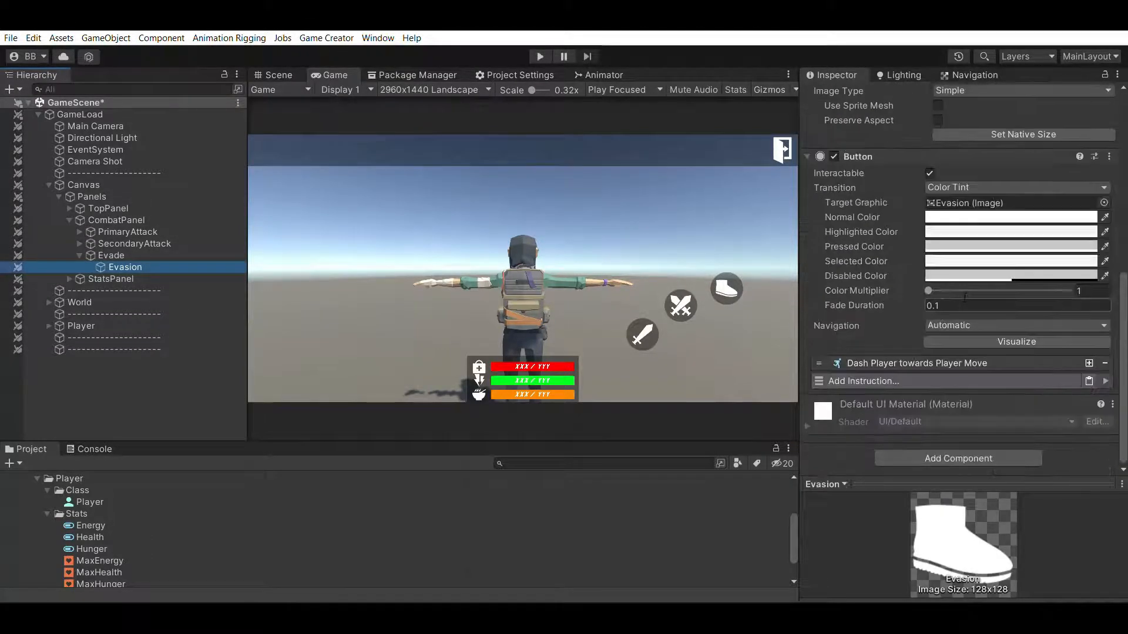
click(1003, 354)
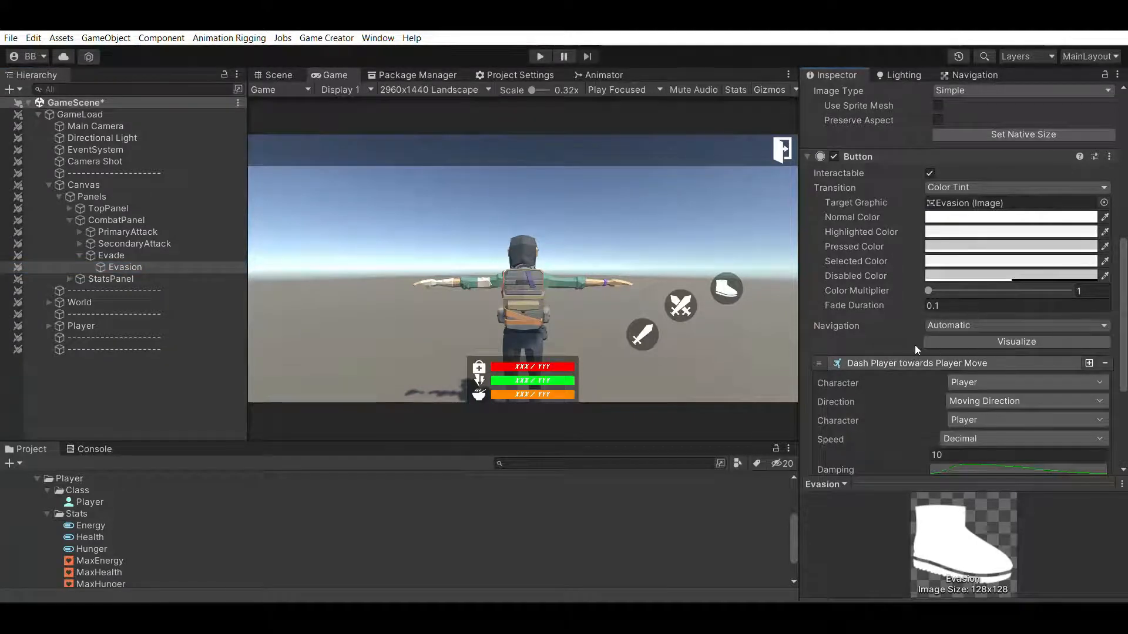
scroll(928, 344, down, 3)
scroll(905, 365, down, 3)
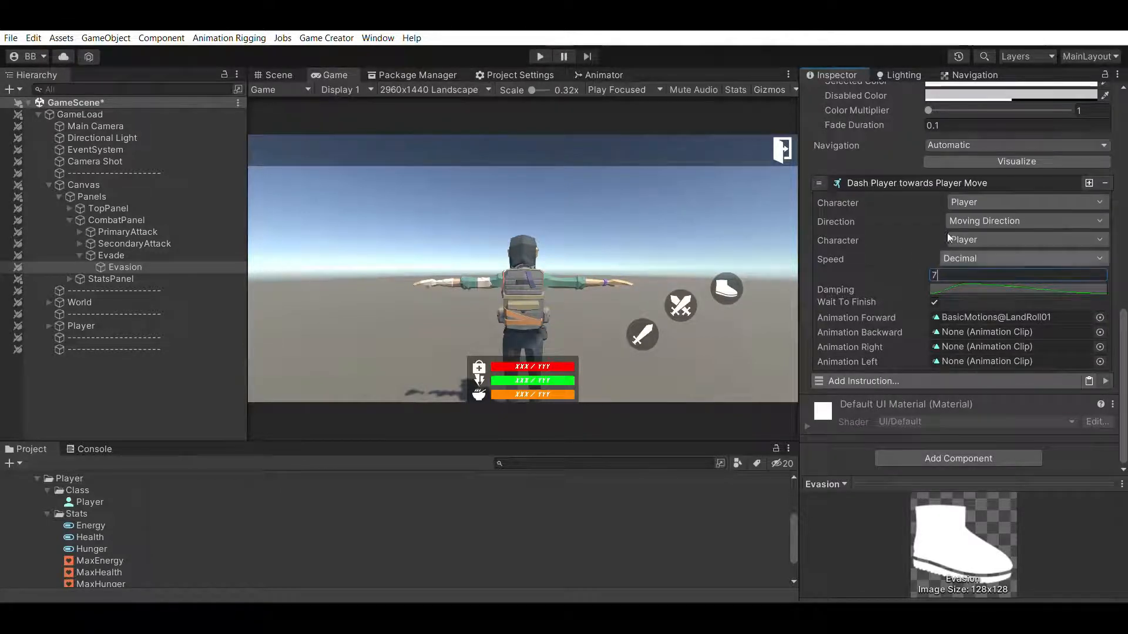
click(940, 183)
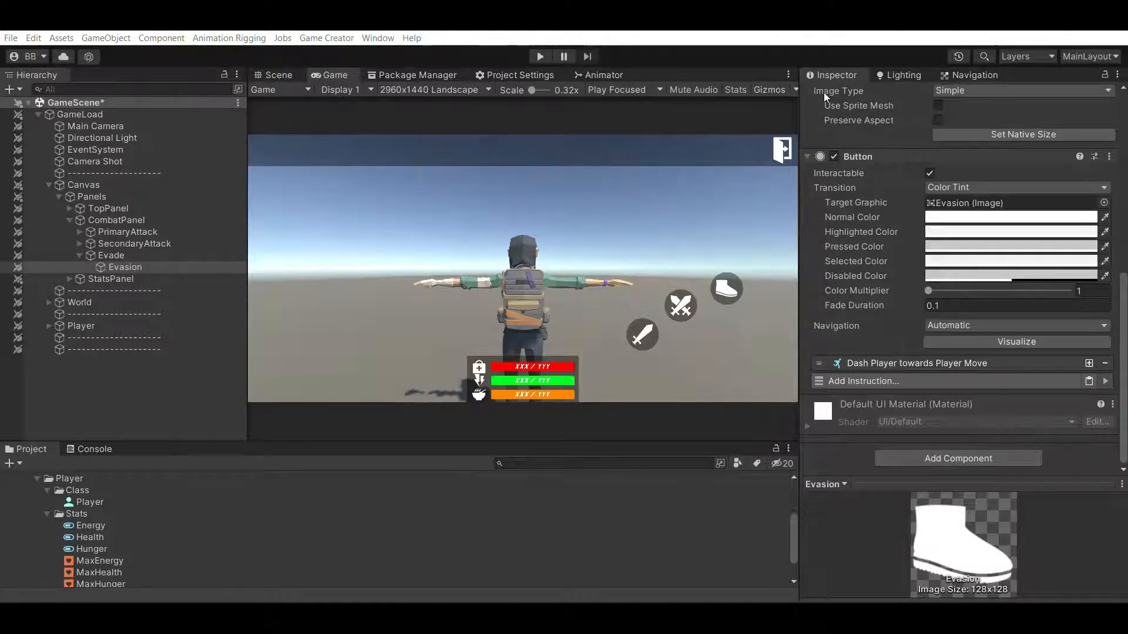
Step: Add an attribute-change instruction to the Evasion button that subtracts 5 from the Player's Energy
click(895, 111)
scroll(1000, 342, down, 3)
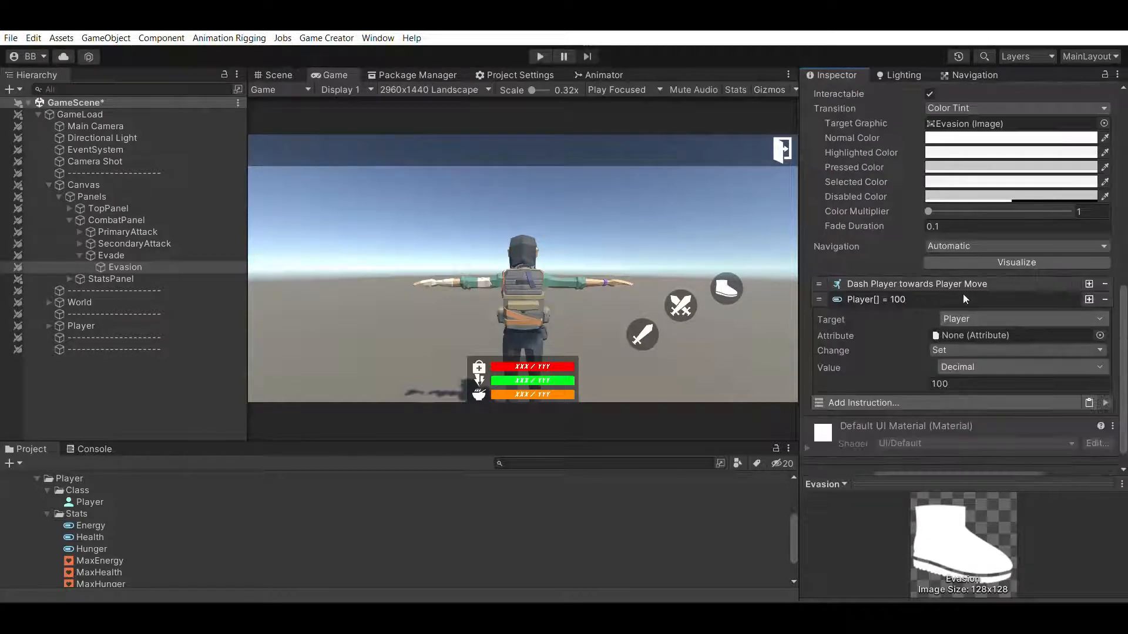
drag(94, 525, 987, 335)
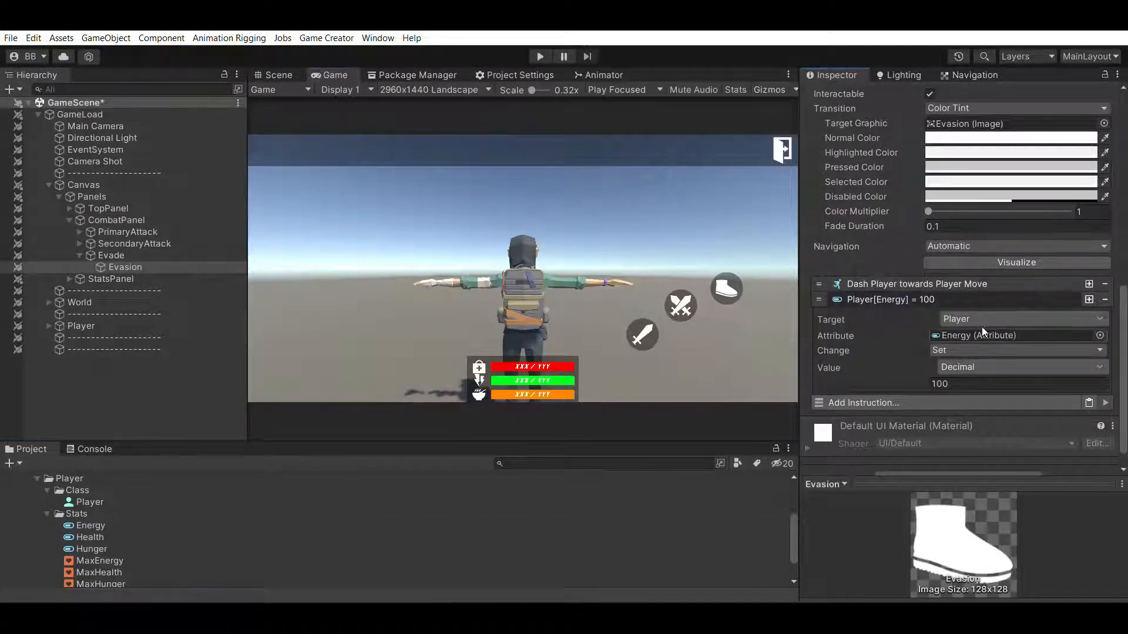
click(959, 350)
click(967, 377)
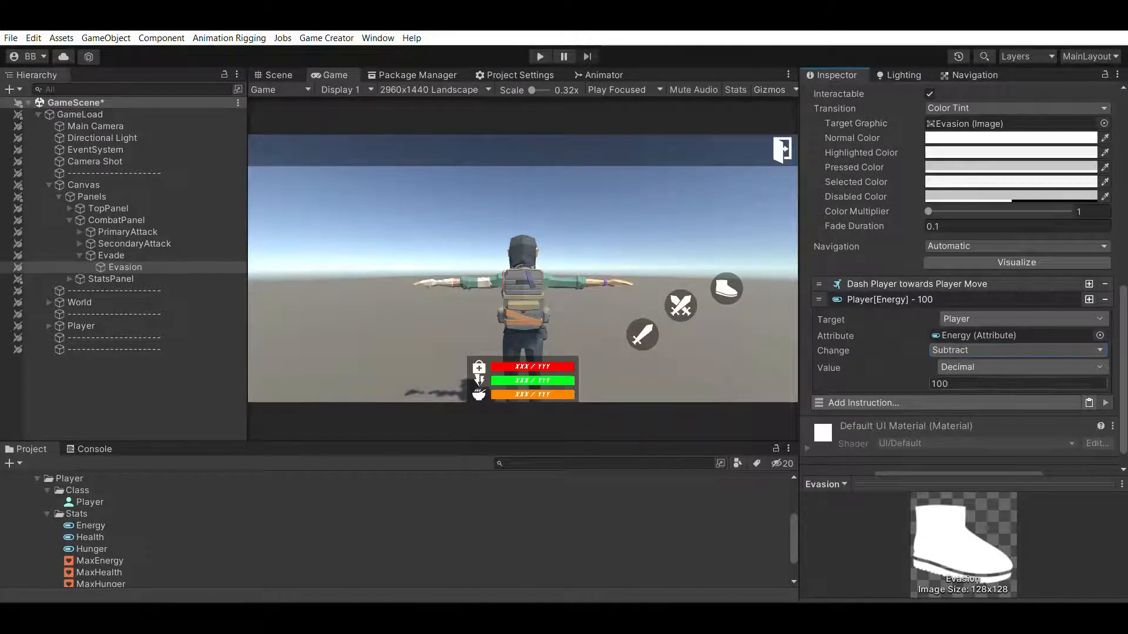
click(969, 384)
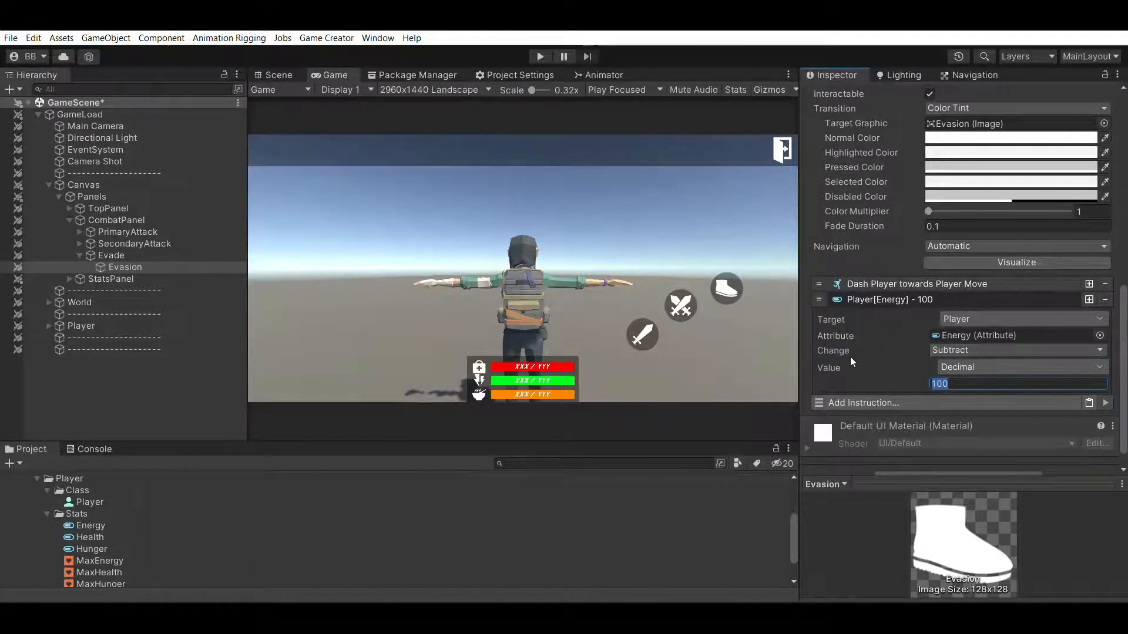
text(5)
click(954, 292)
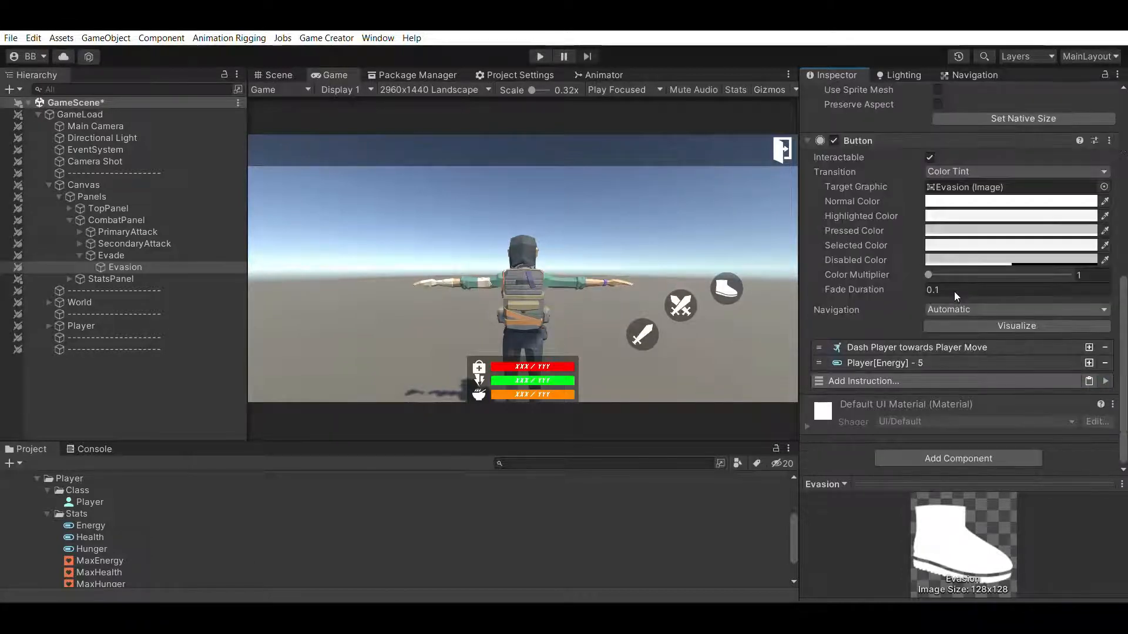
Step: Place the Energy subtraction instruction before the dash instruction on the Evasion button and start a play-test
drag(819, 357, 820, 332)
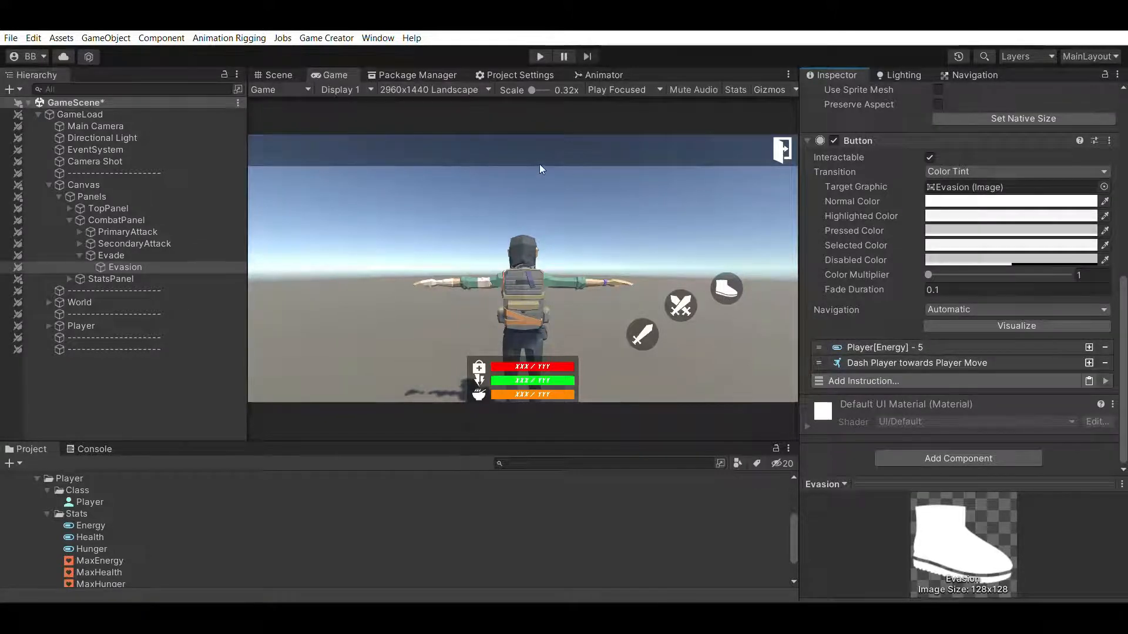
click(539, 56)
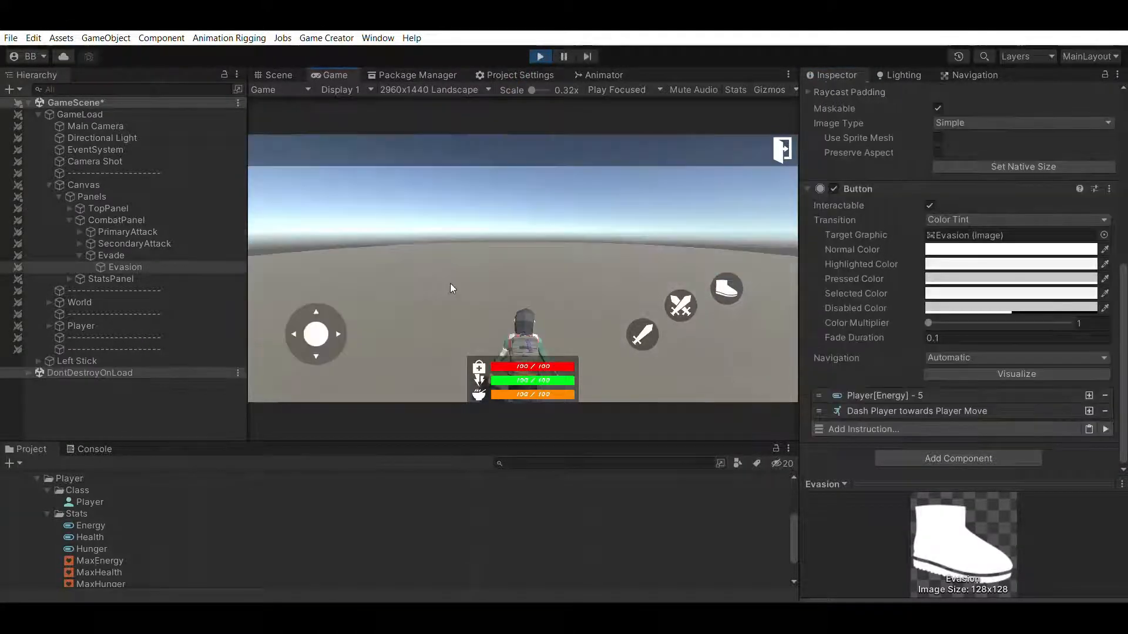
Step: Test evading repeatedly in different directions until the Player's Energy is used up, including one try on empty Energy, and stop the play-test
click(727, 285)
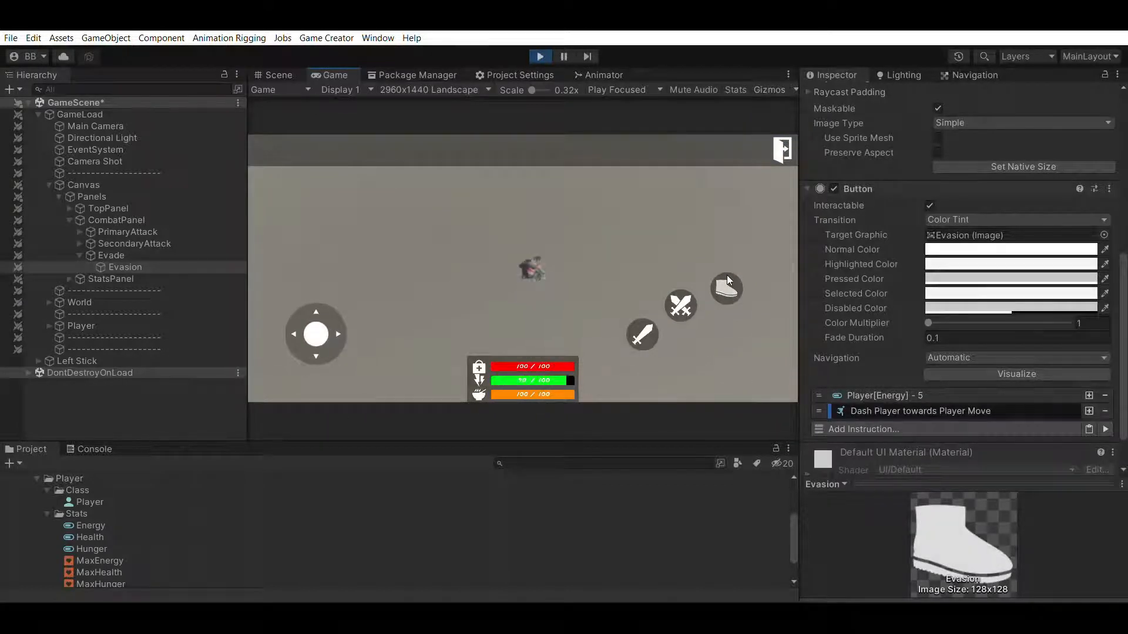
click(727, 285)
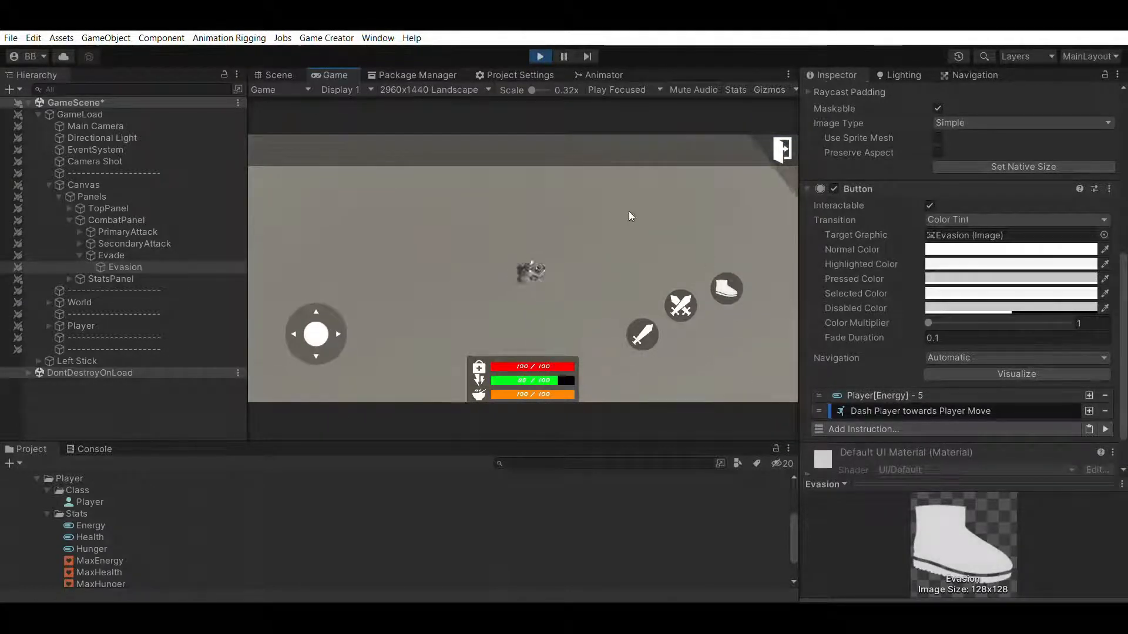
mouse_move(320, 334)
mouse_down()
mouse_move(288, 347)
mouse_move(269, 303)
mouse_up()
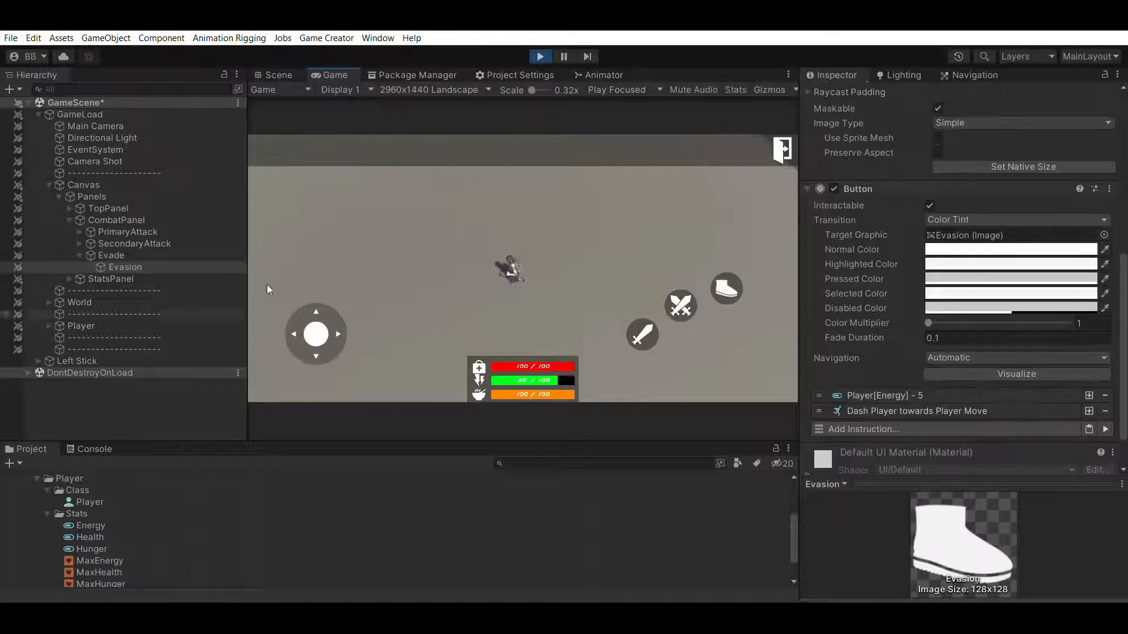
click(725, 279)
click(725, 279)
click(725, 278)
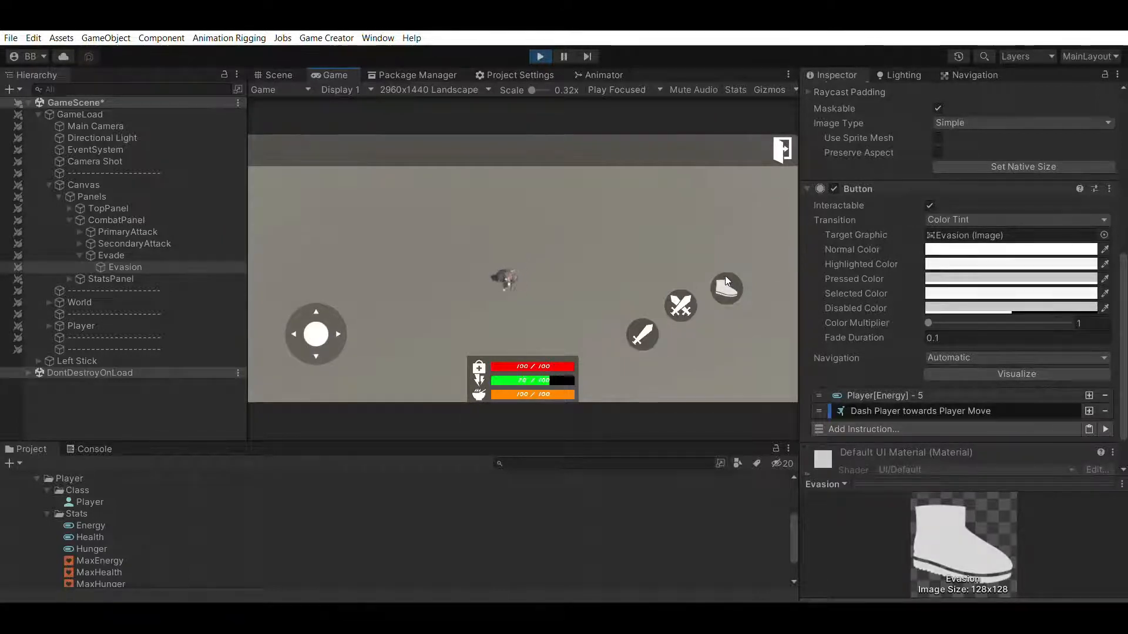
click(725, 276)
click(725, 276)
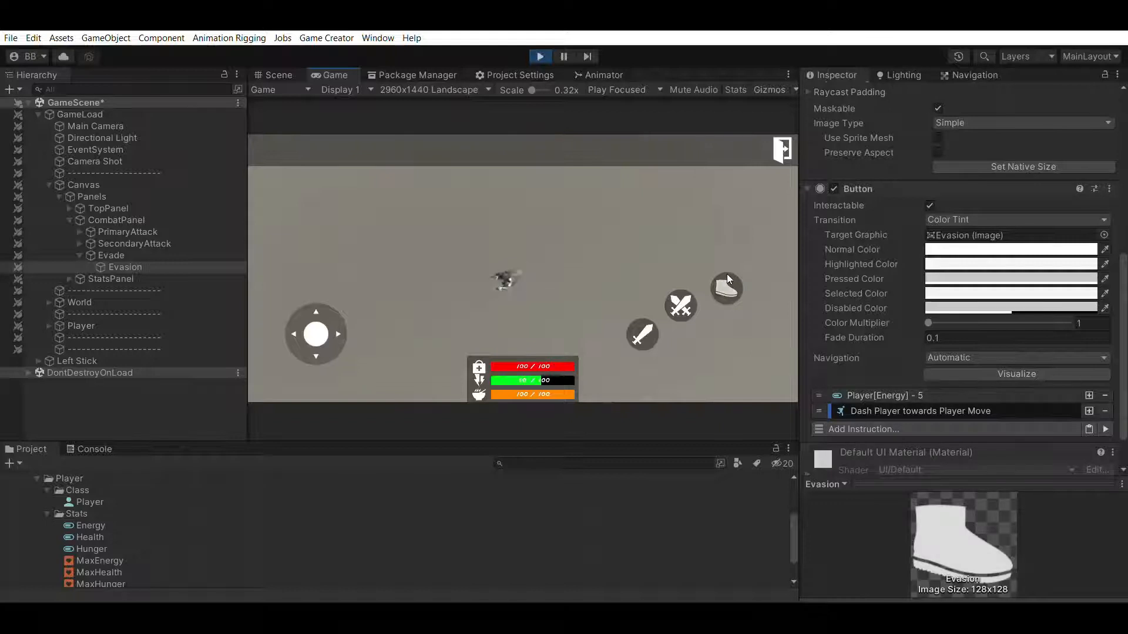
click(727, 273)
click(727, 272)
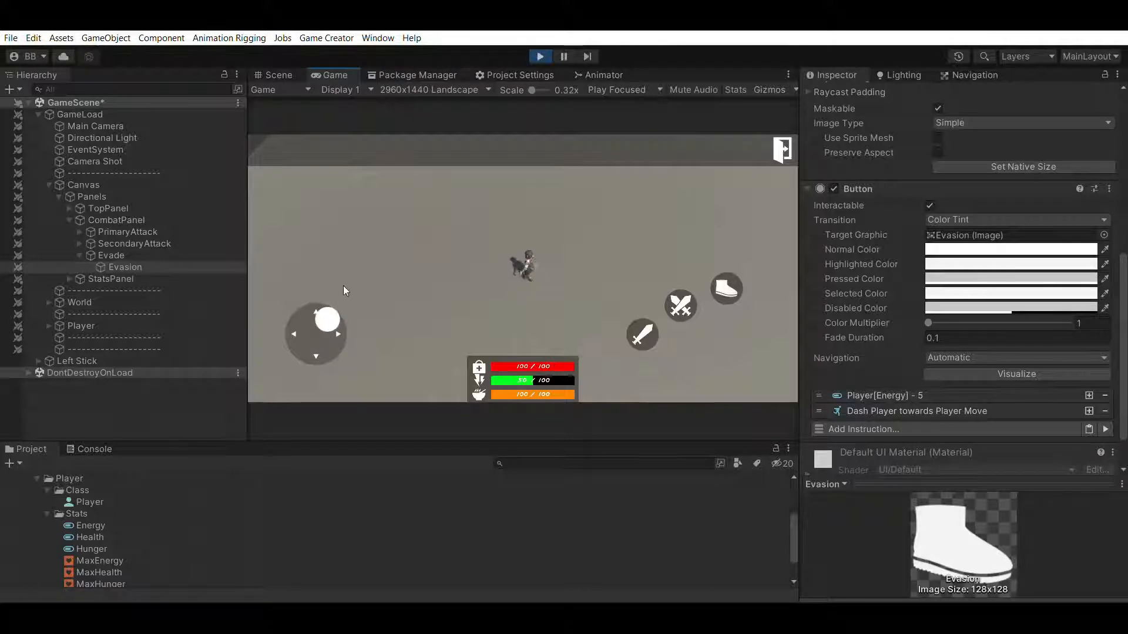
click(729, 281)
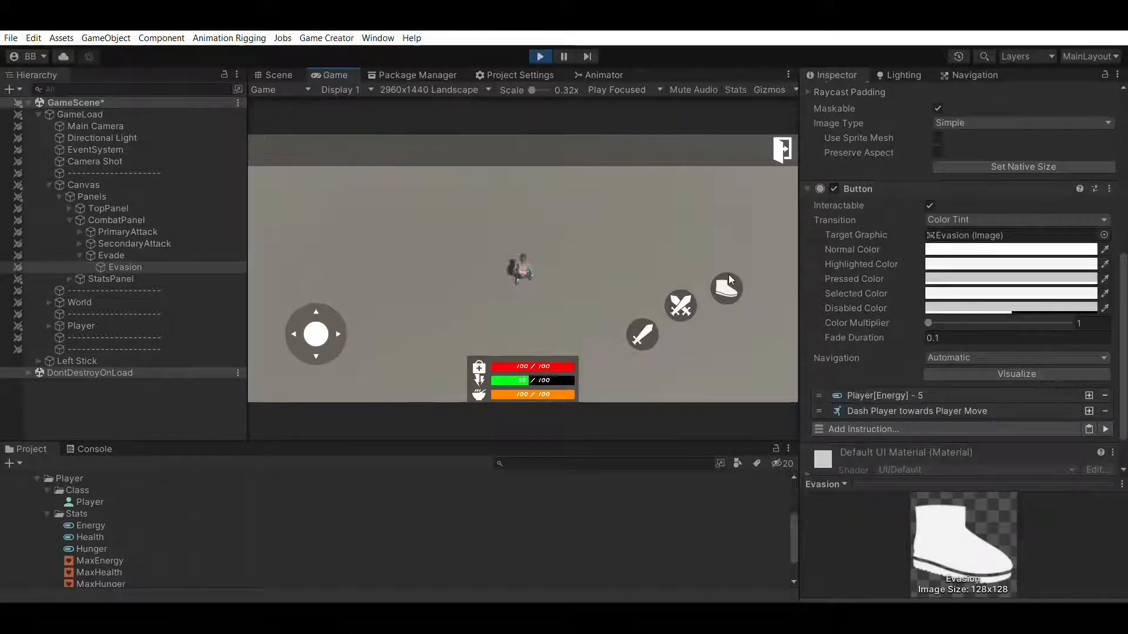
click(728, 280)
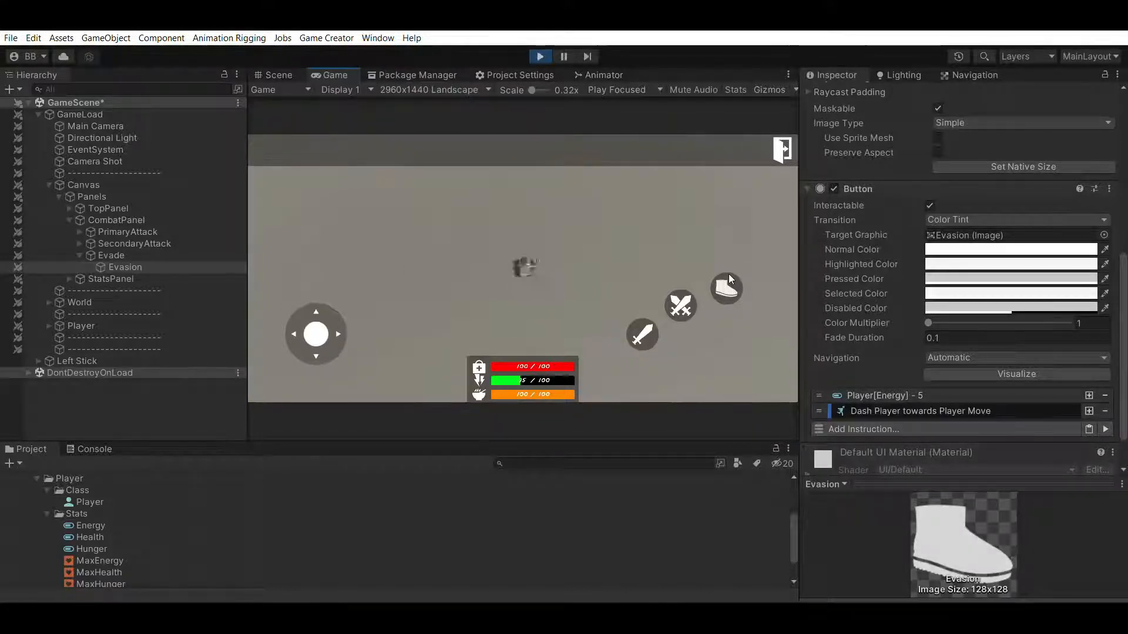
click(728, 275)
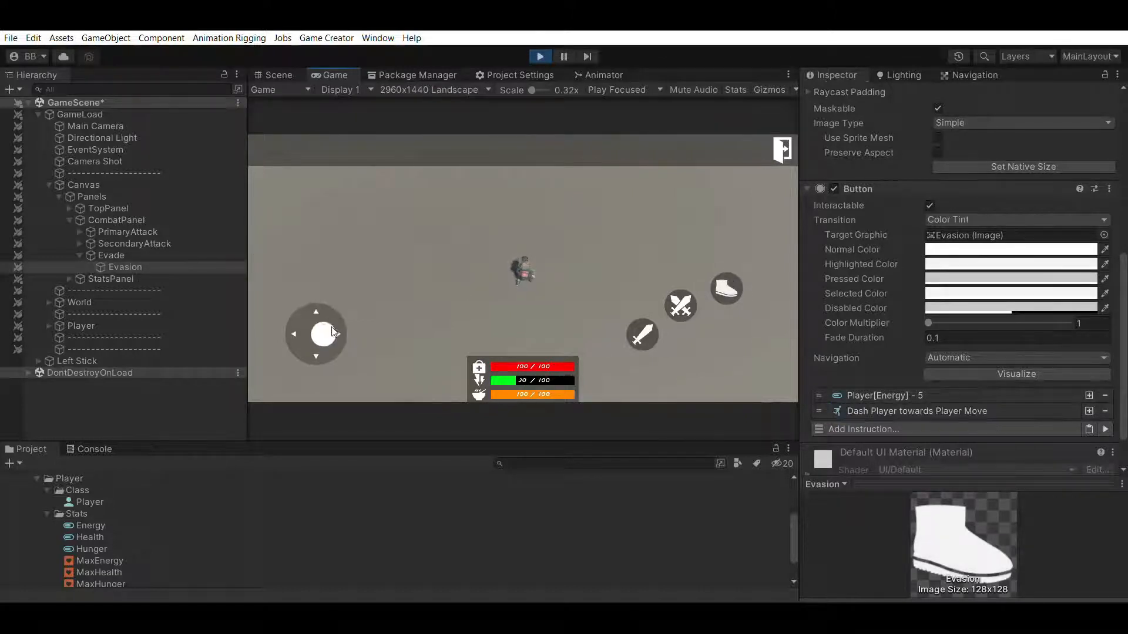
click(730, 275)
click(731, 269)
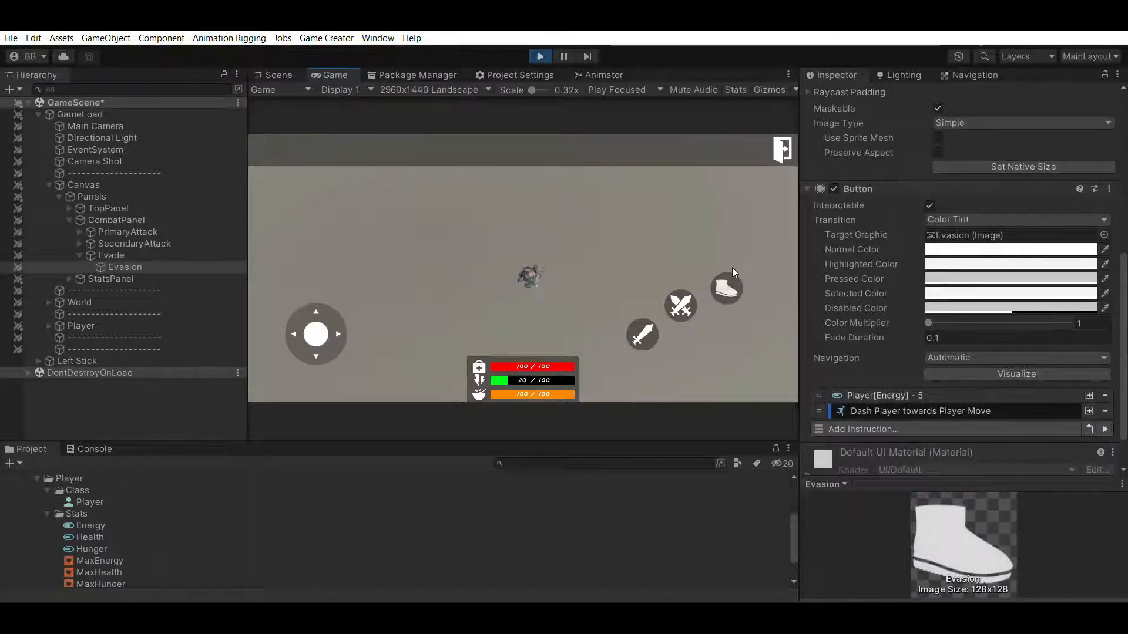
click(732, 267)
click(732, 266)
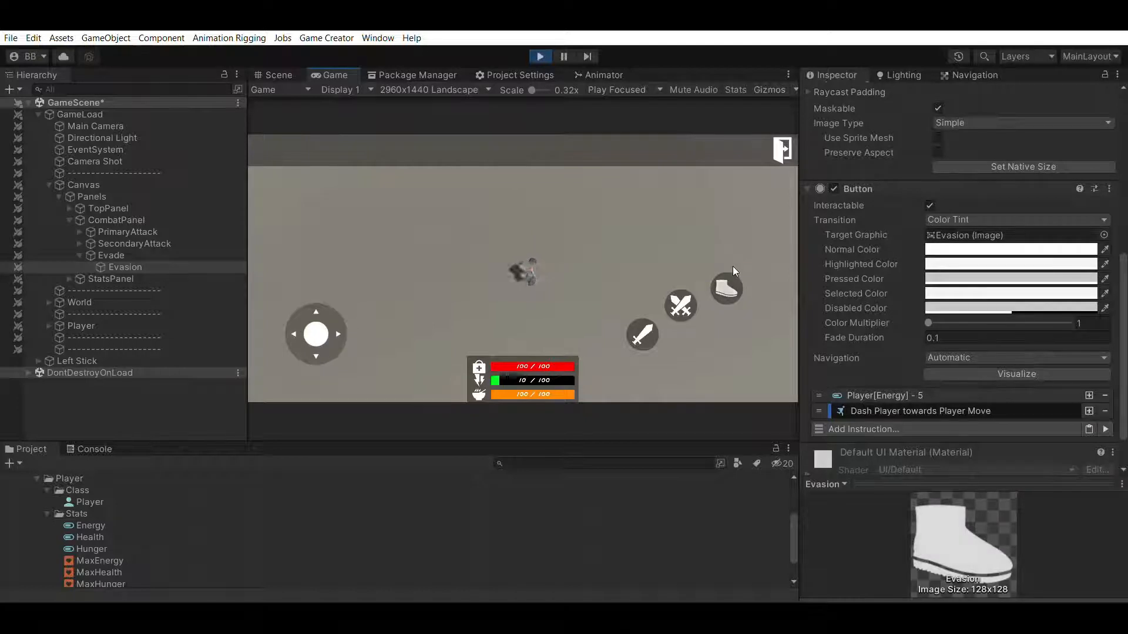
click(732, 266)
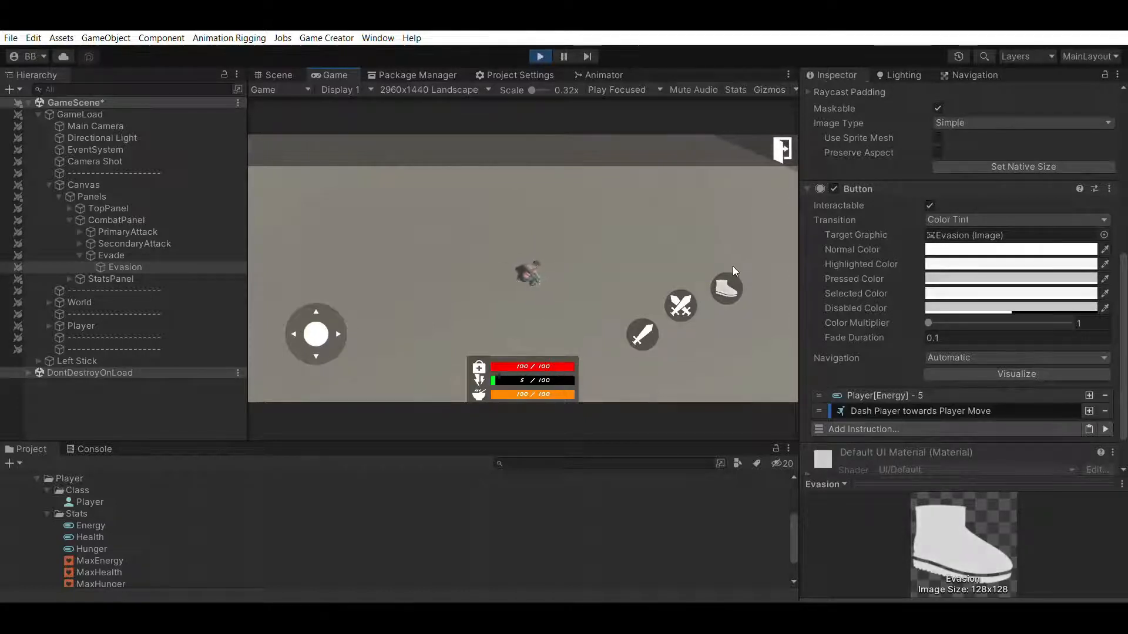
click(732, 266)
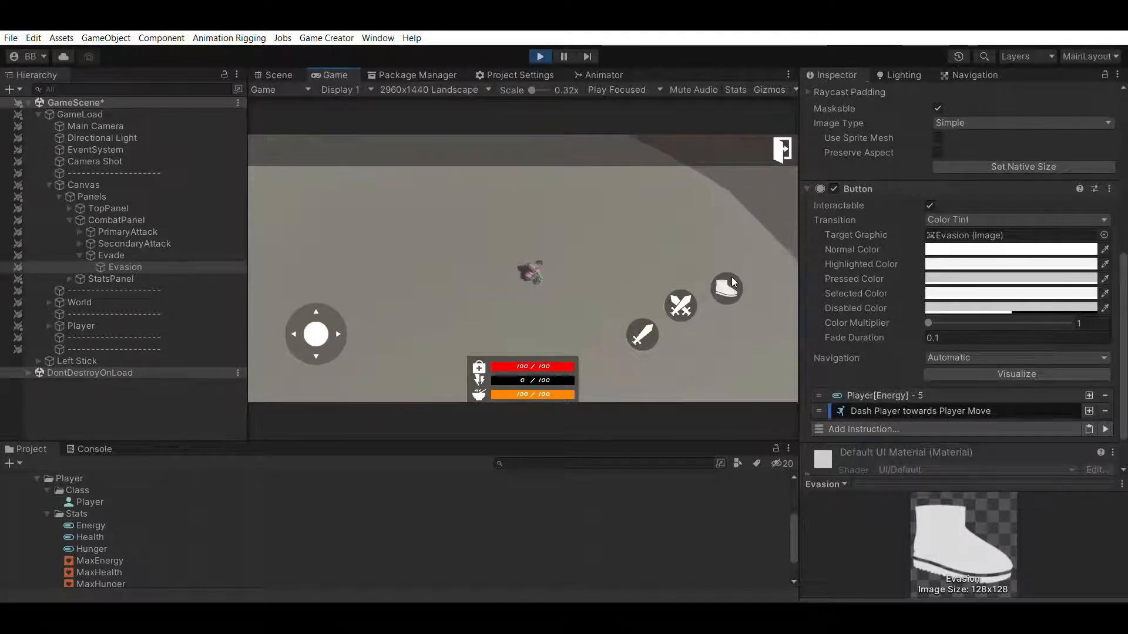
click(731, 276)
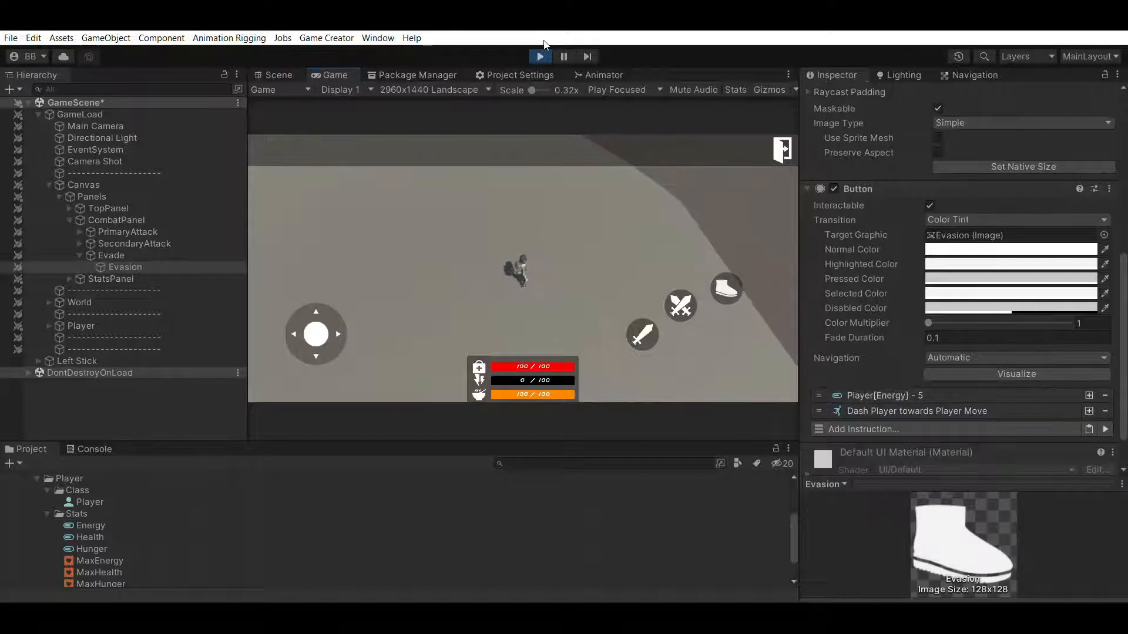
click(540, 56)
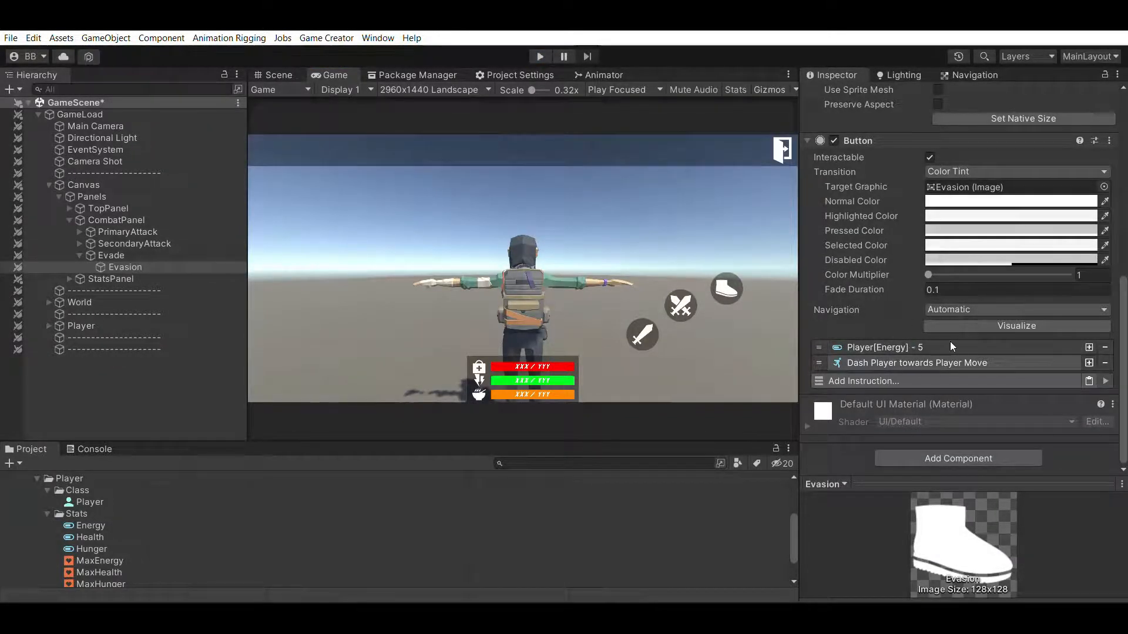
Step: Replace the Evasion button's Energy and dash instructions with a run-conditions instruction that targets a new Conditions component on Evasion
click(1105, 347)
click(1105, 362)
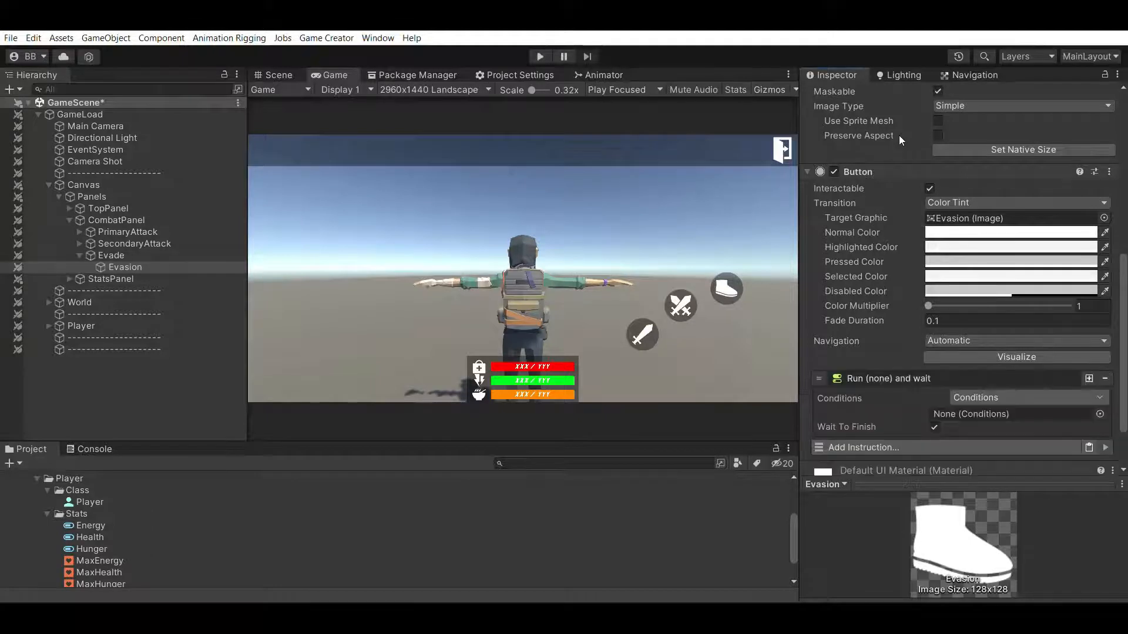
scroll(1024, 316, down, 3)
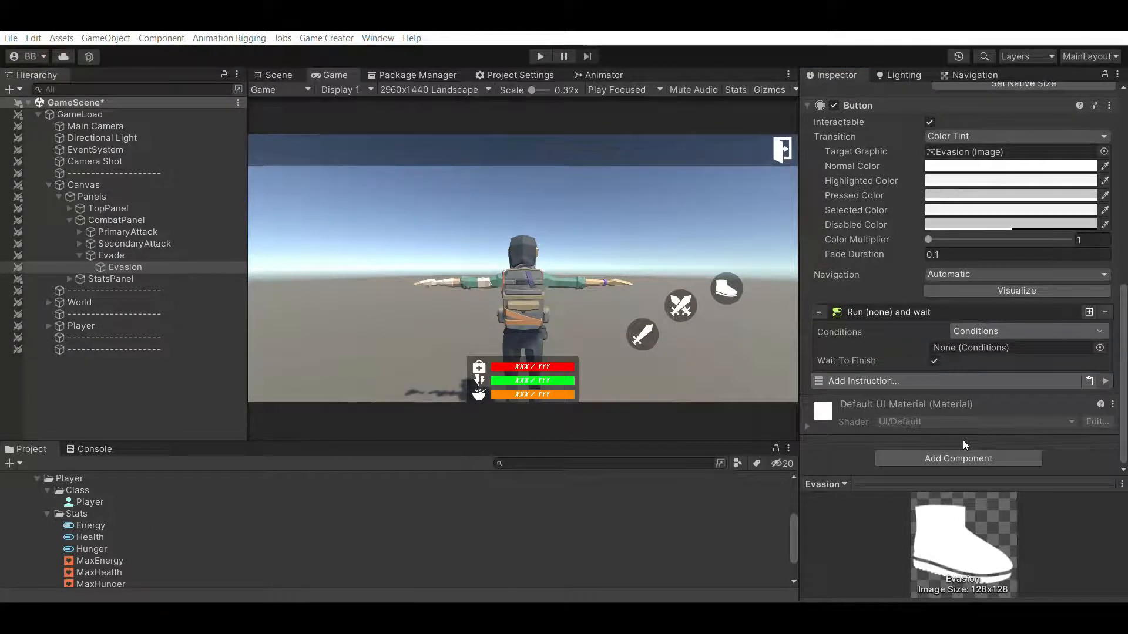
click(949, 421)
scroll(957, 405, down, 2)
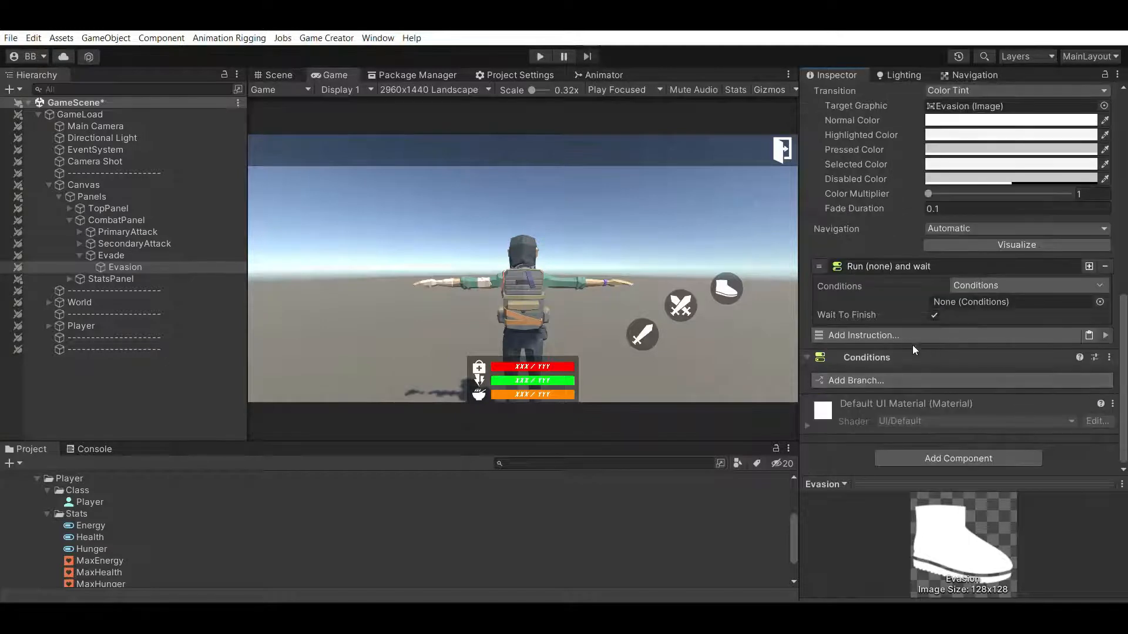
drag(884, 357, 999, 285)
click(952, 264)
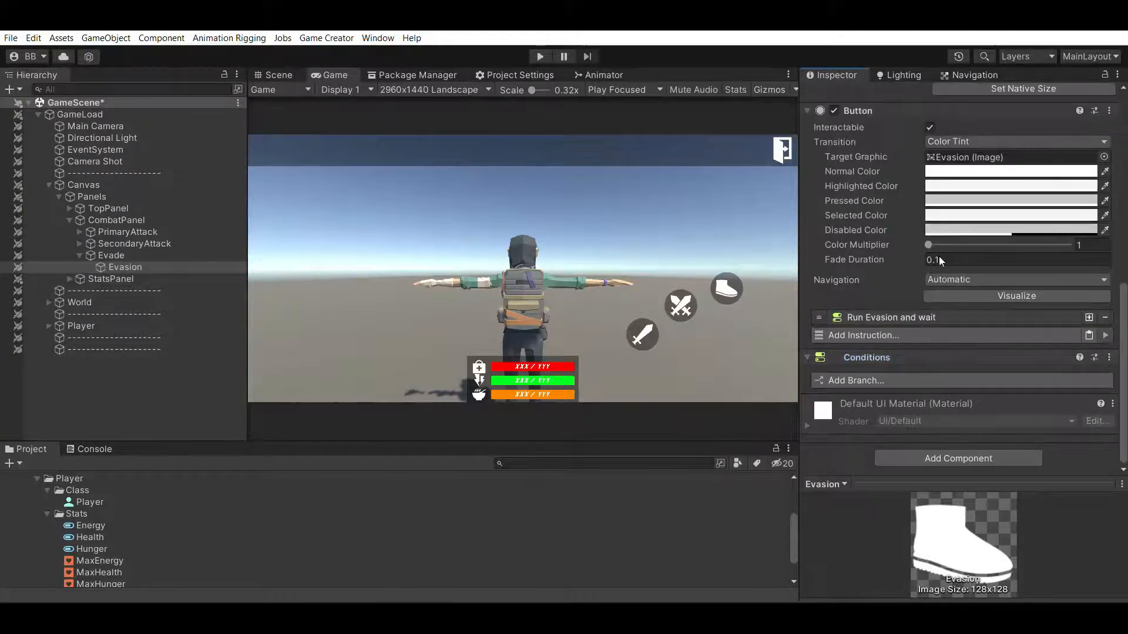
Step: Add a branch to Evasion's Conditions component with a condition that compares a Player attribute's value
click(878, 380)
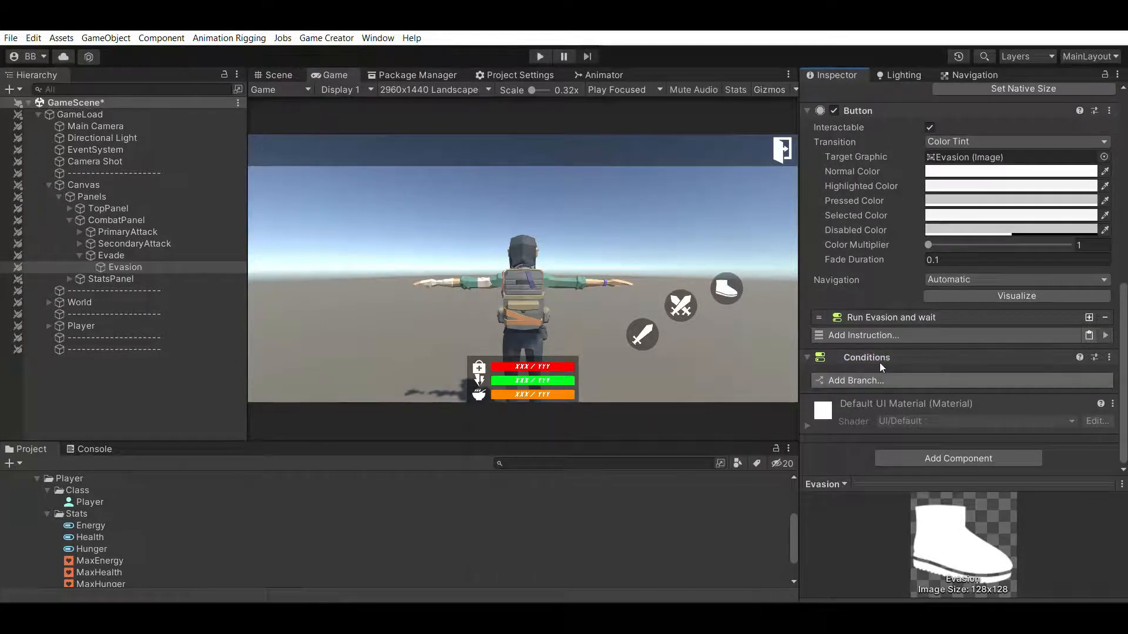
scroll(904, 361, down, 3)
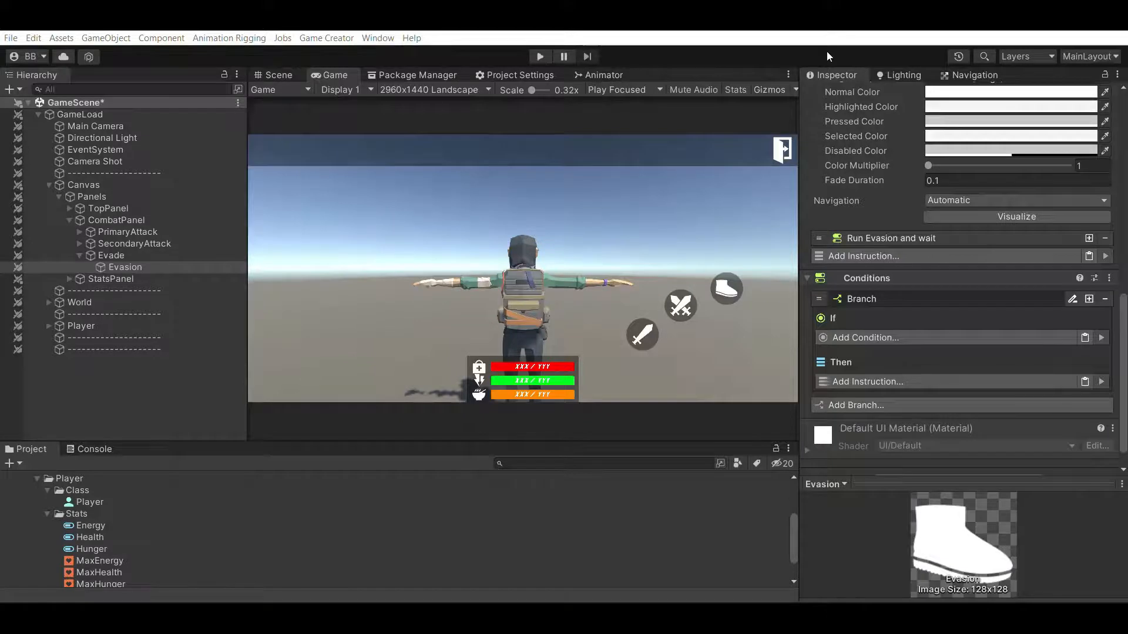
click(837, 86)
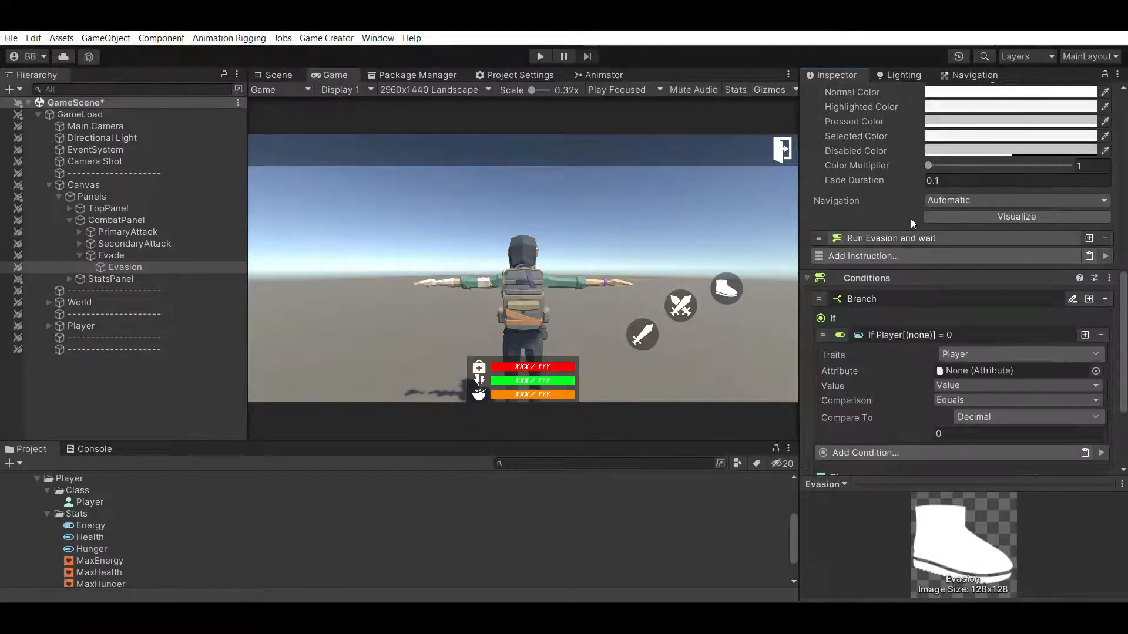
scroll(912, 309, down, 2)
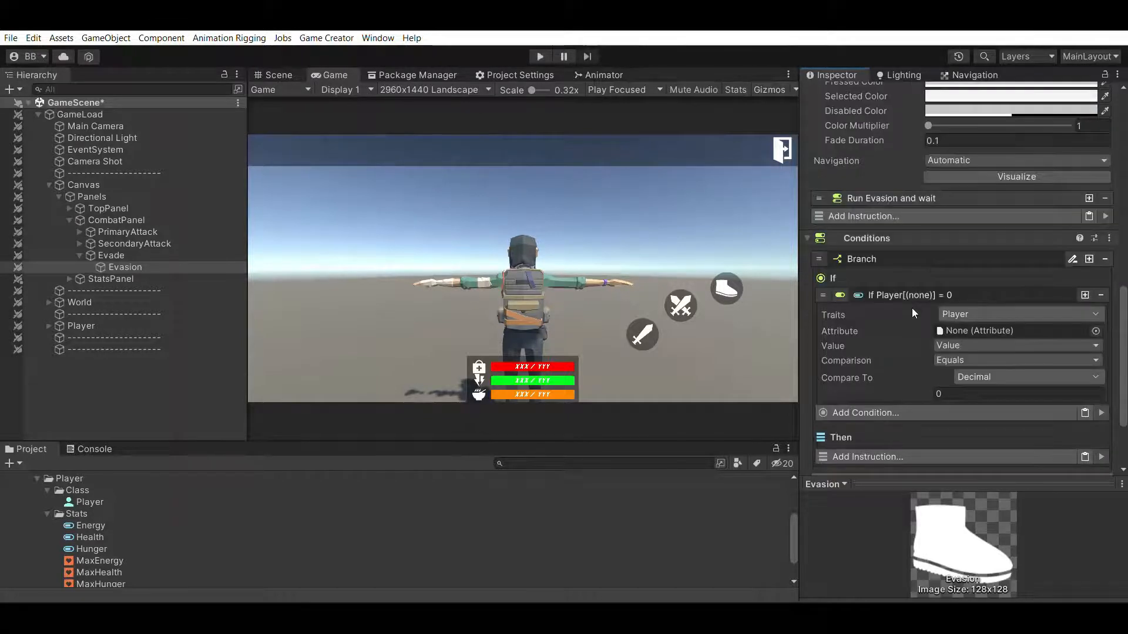
Step: Set the branch condition to require the Player's Energy attribute value to be greater than 4
drag(89, 525, 1005, 319)
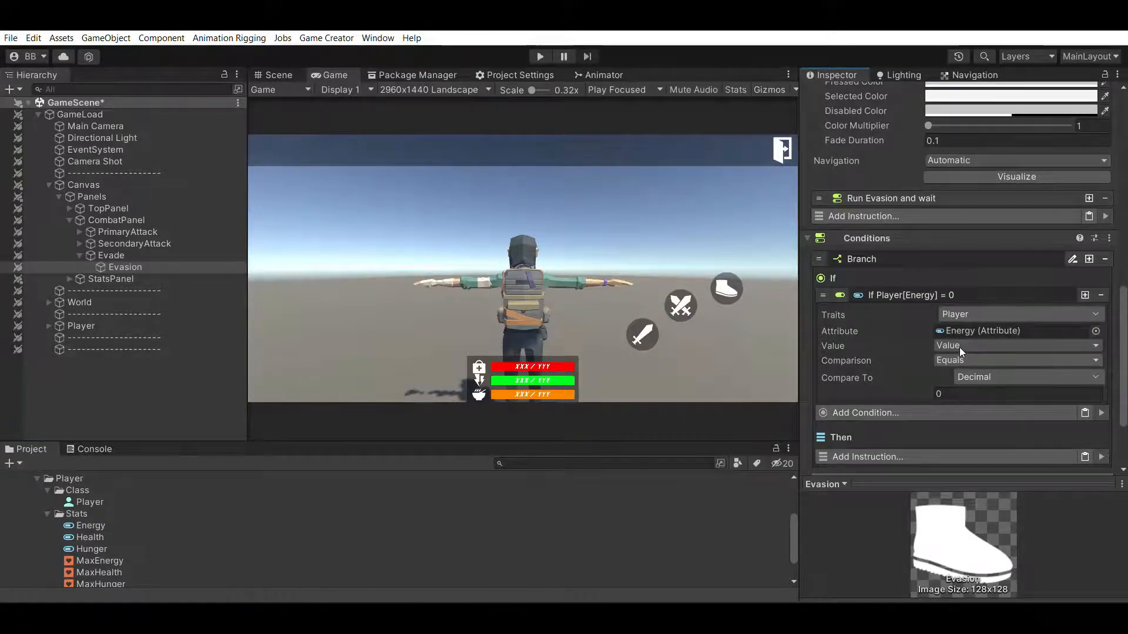
click(974, 401)
click(958, 393)
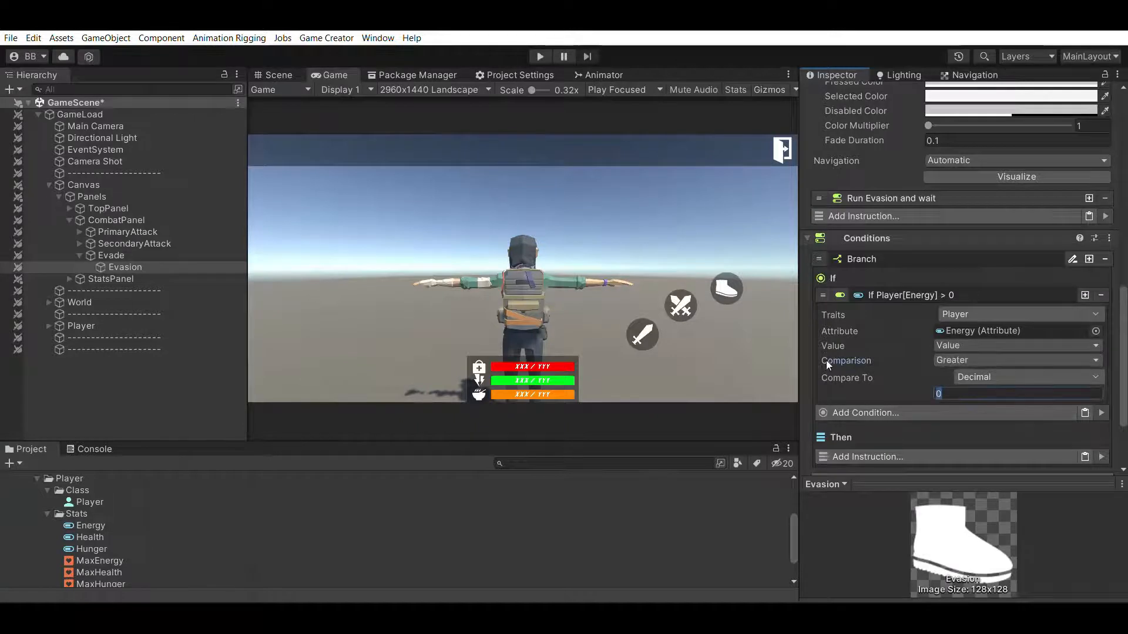
text(4)
click(946, 290)
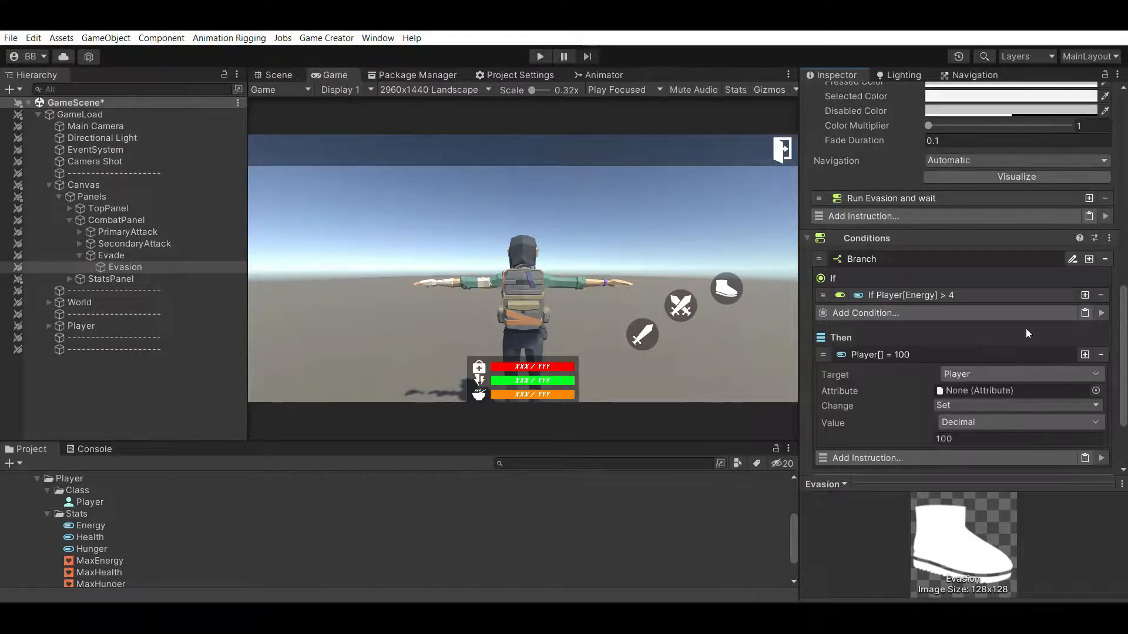
Step: Make the branch's Then instruction subtract 5 from the Player's Energy attribute
scroll(1026, 332, down, 3)
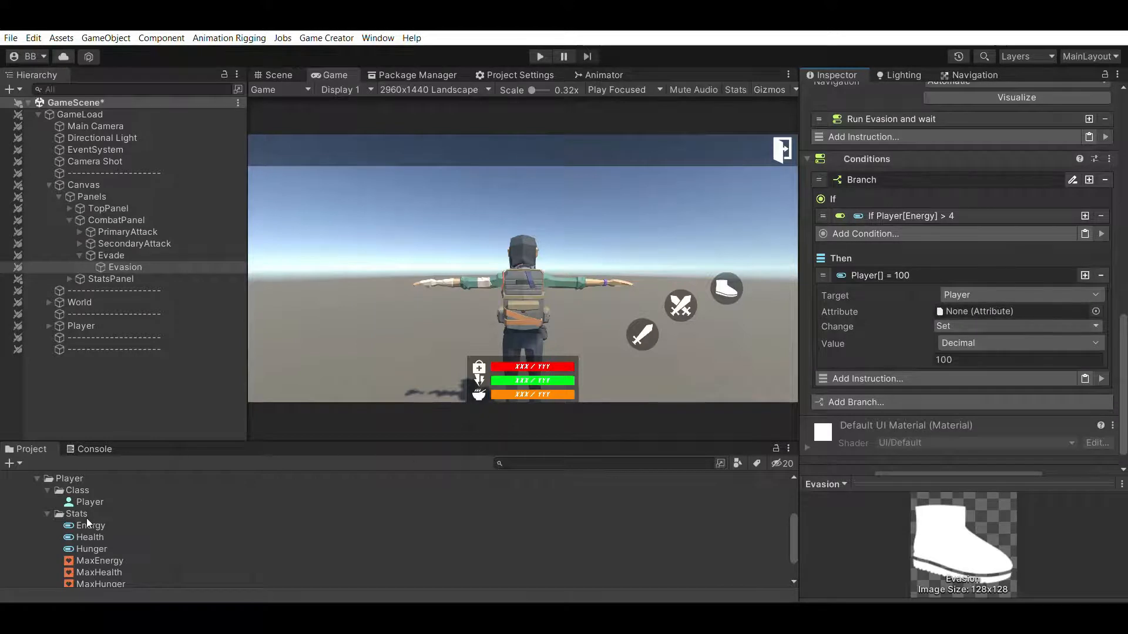
drag(87, 522, 976, 310)
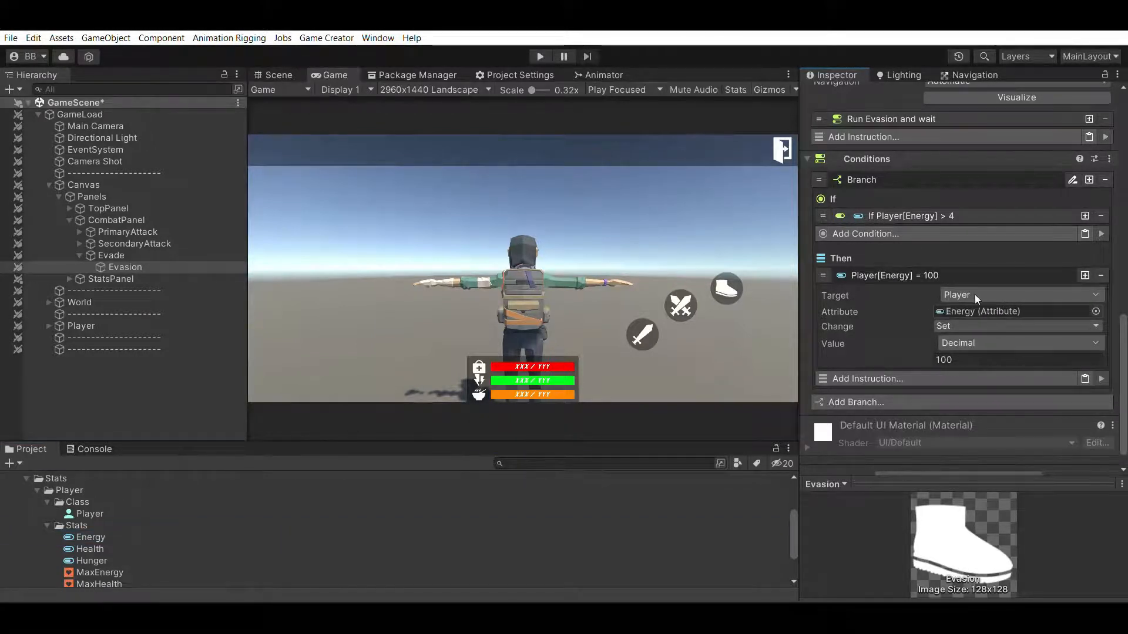
click(964, 326)
click(968, 351)
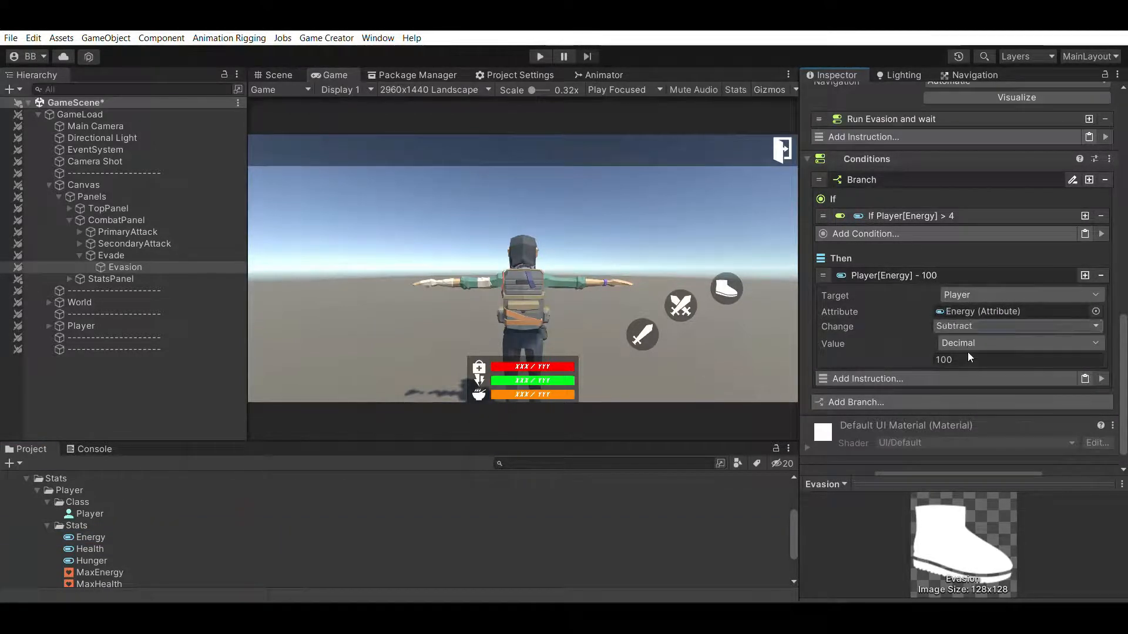
click(966, 359)
text(5)
key(Return)
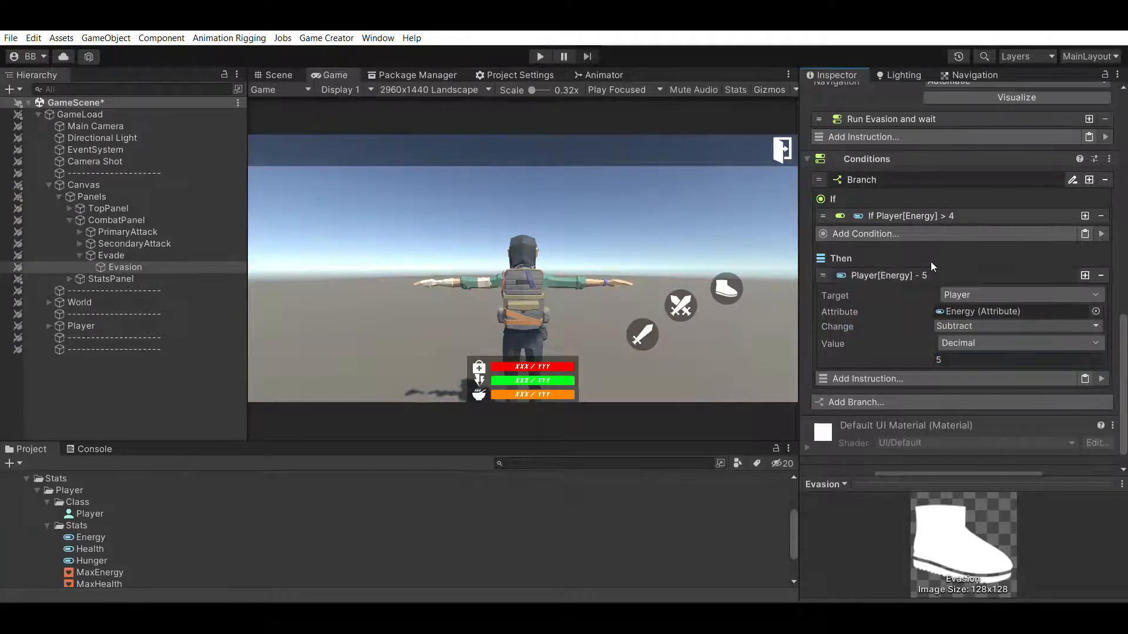
click(930, 265)
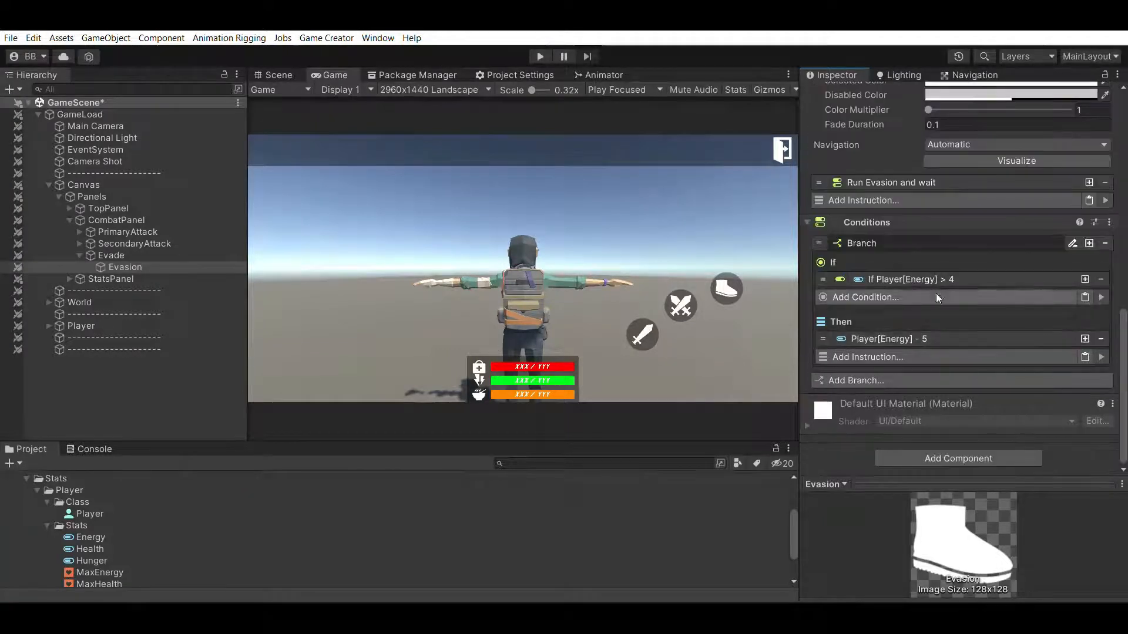
Step: Add a Dash Player towards Player Move instruction below the Energy subtraction in the branch, with its speed set to 7
click(924, 356)
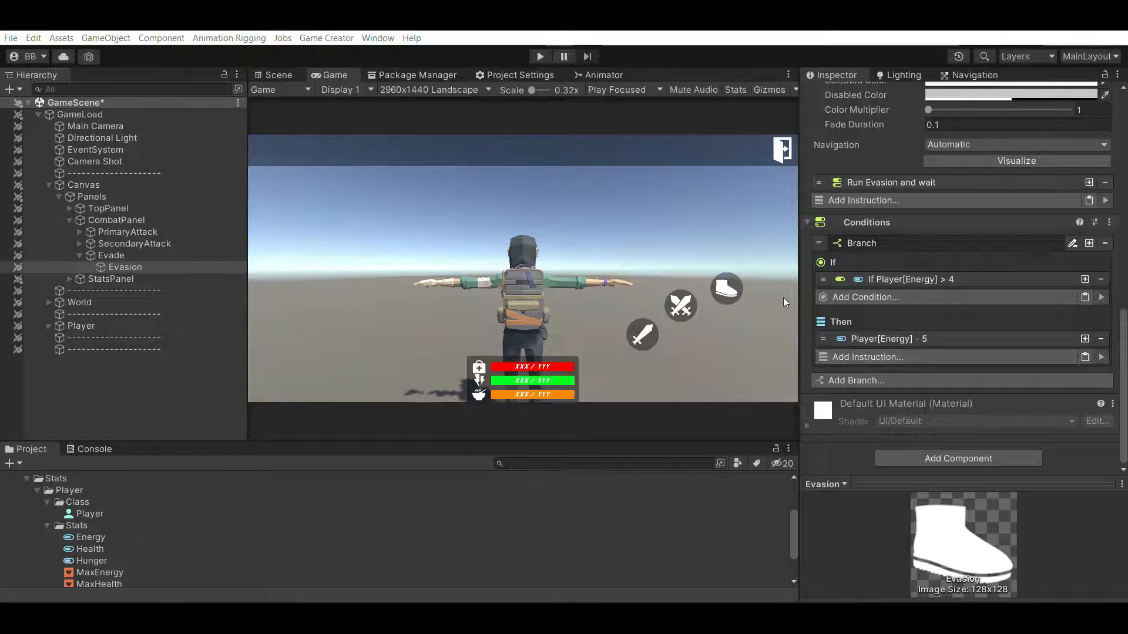
click(666, 361)
scroll(975, 357, down, 3)
drag(965, 366, 833, 335)
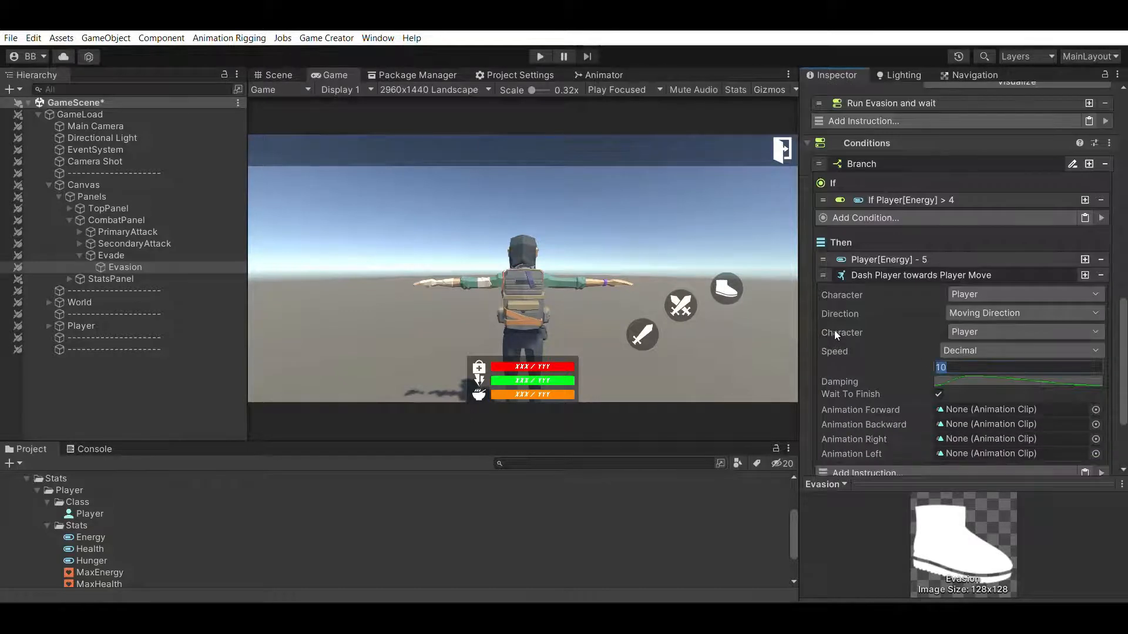
text(7)
Step: Collapse the expanded asset folders and move the Kevin Iglesias folder into the Imports folder
click(47, 526)
click(31, 497)
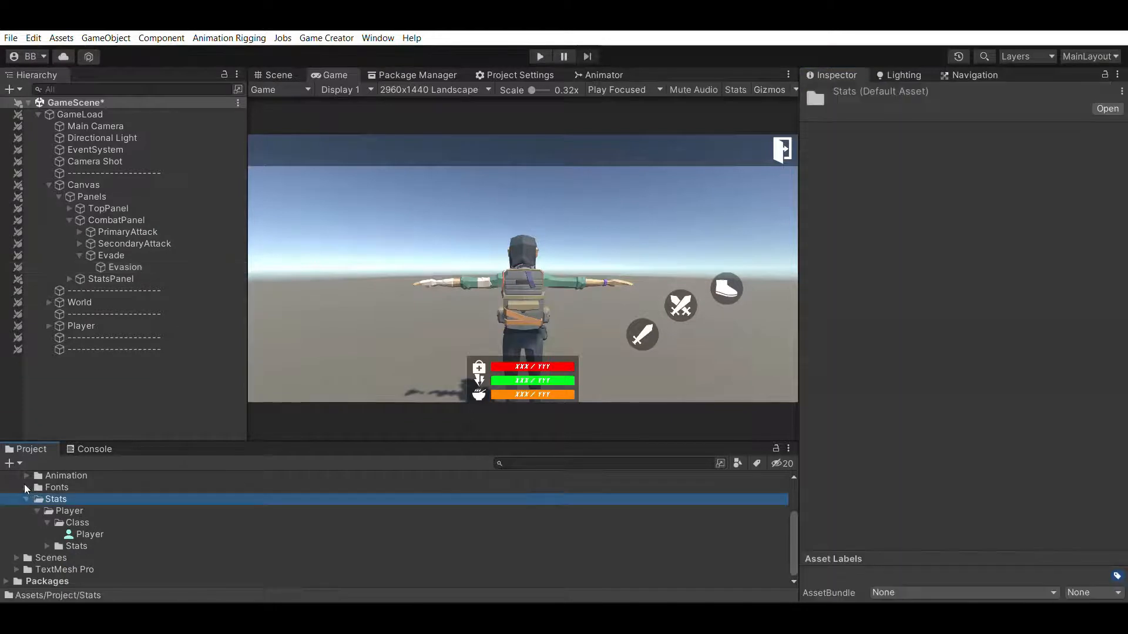
click(26, 498)
click(17, 510)
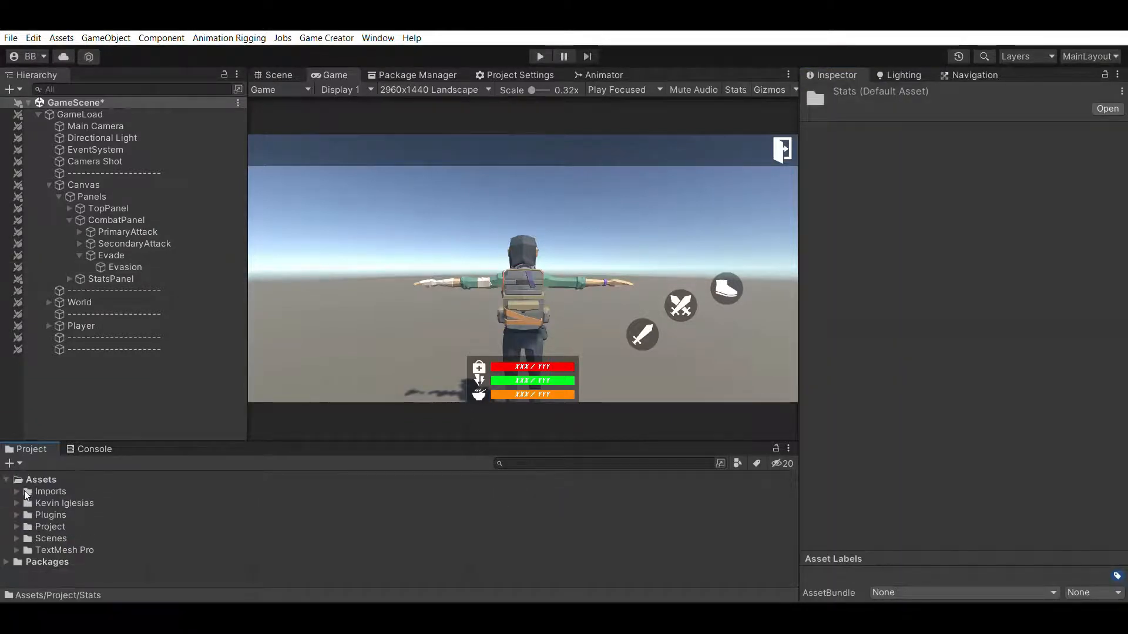
click(16, 490)
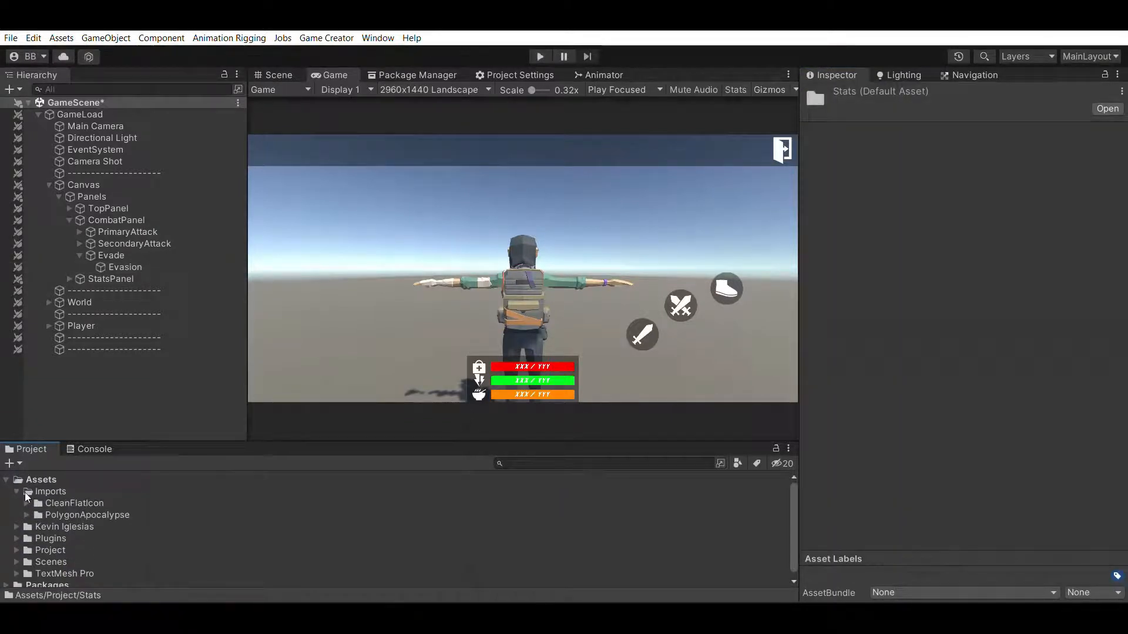
click(47, 526)
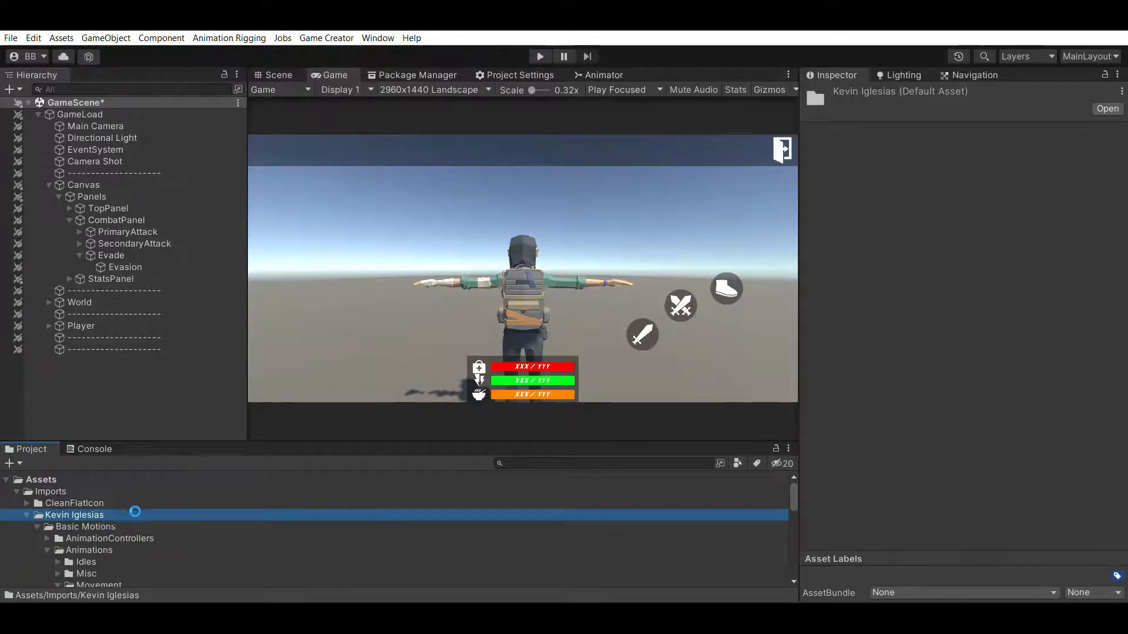
Step: Assign the BasicMotions@LandRoll01 clip as the Animation Forward of Evasion's Dash instruction, and collapse that instruction
scroll(108, 519, down, 5)
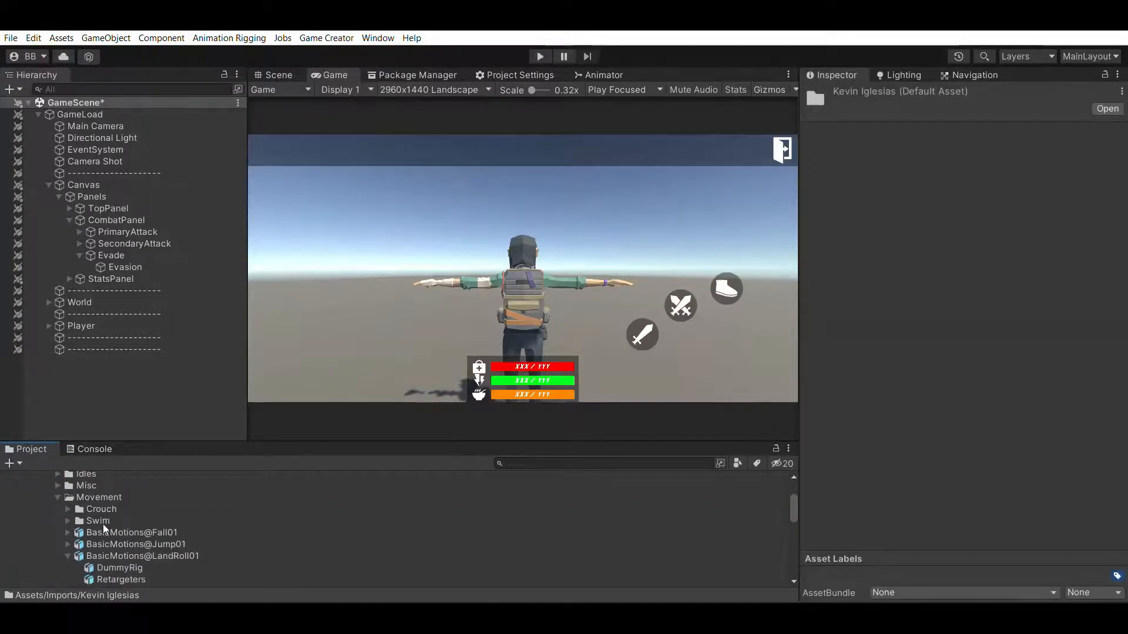
scroll(66, 504, down, 3)
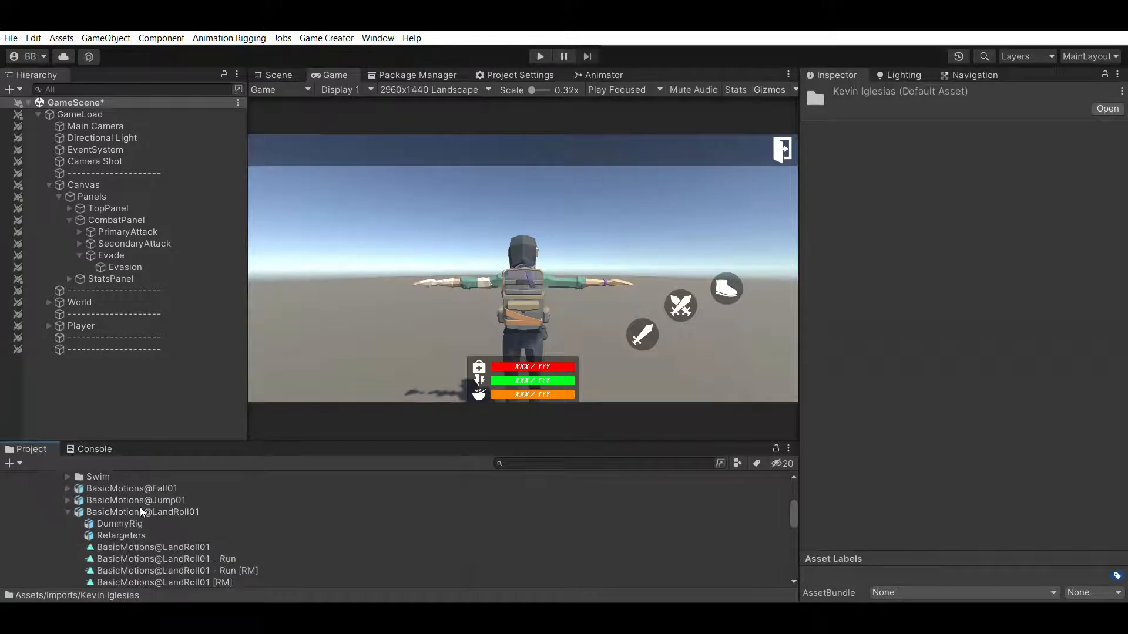
click(138, 267)
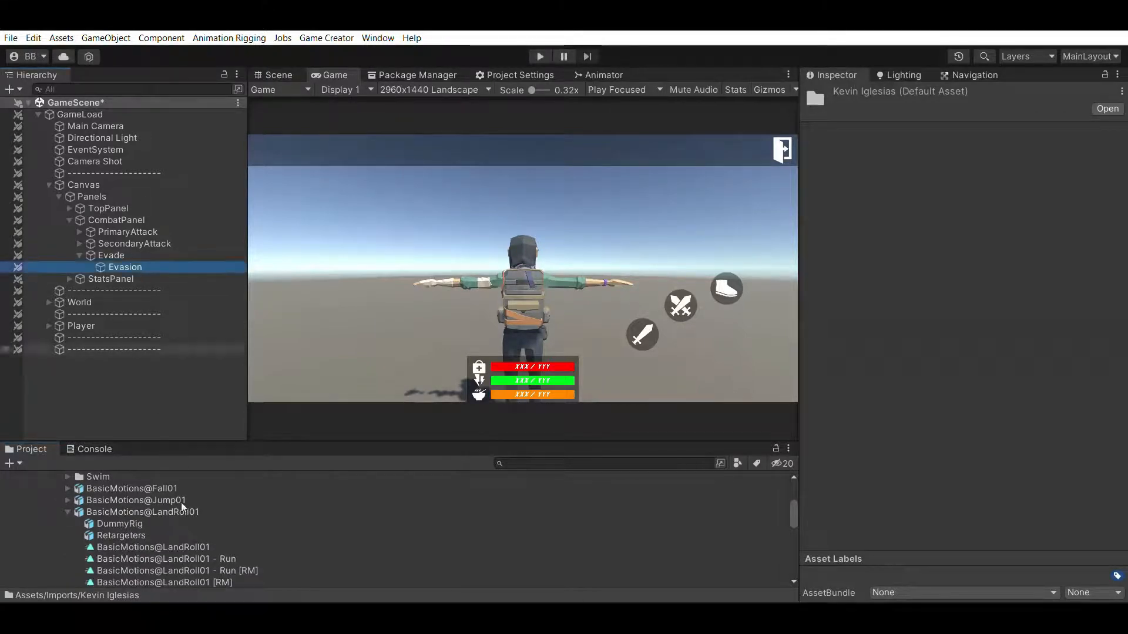
click(188, 547)
drag(453, 462, 1025, 292)
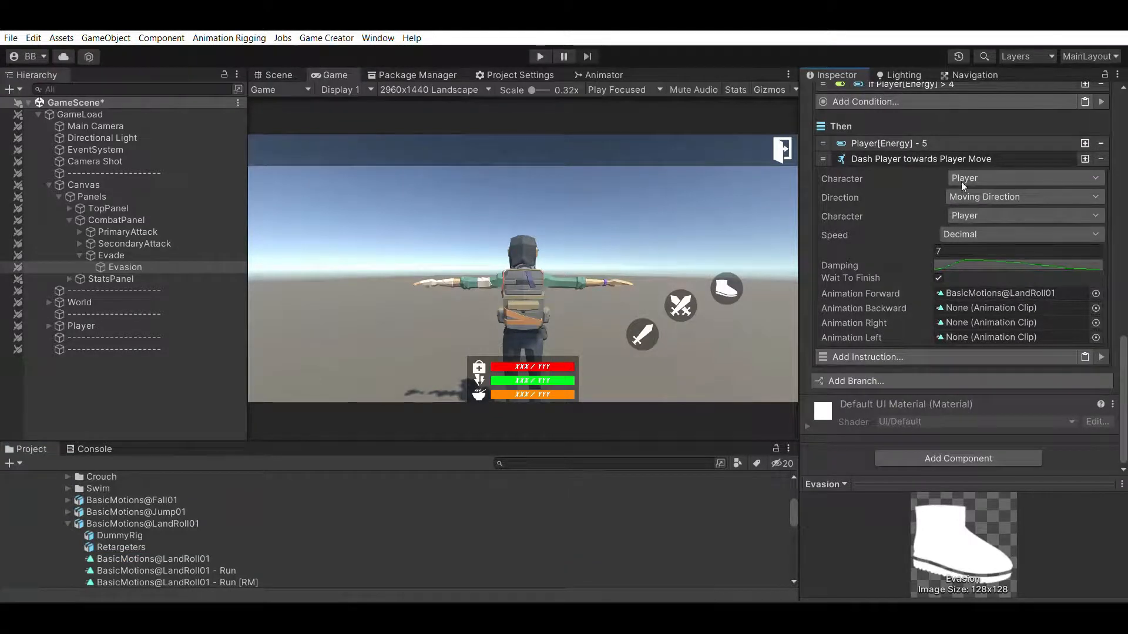
click(920, 158)
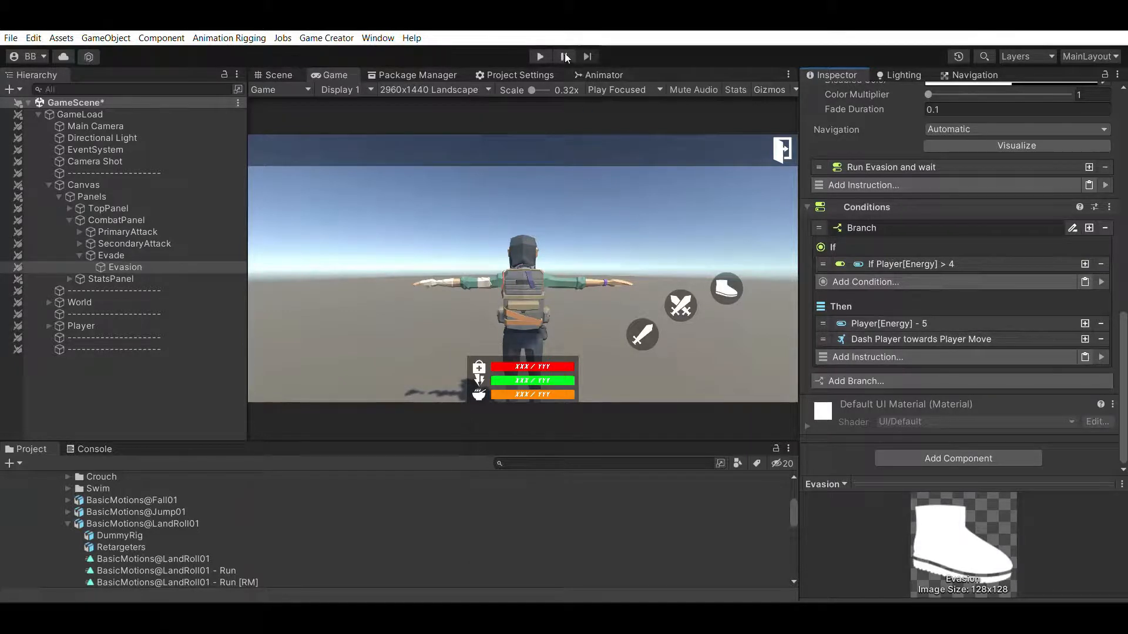
Step: Play the scene and trigger the evade control repeatedly until the Player's Energy is used up
click(540, 57)
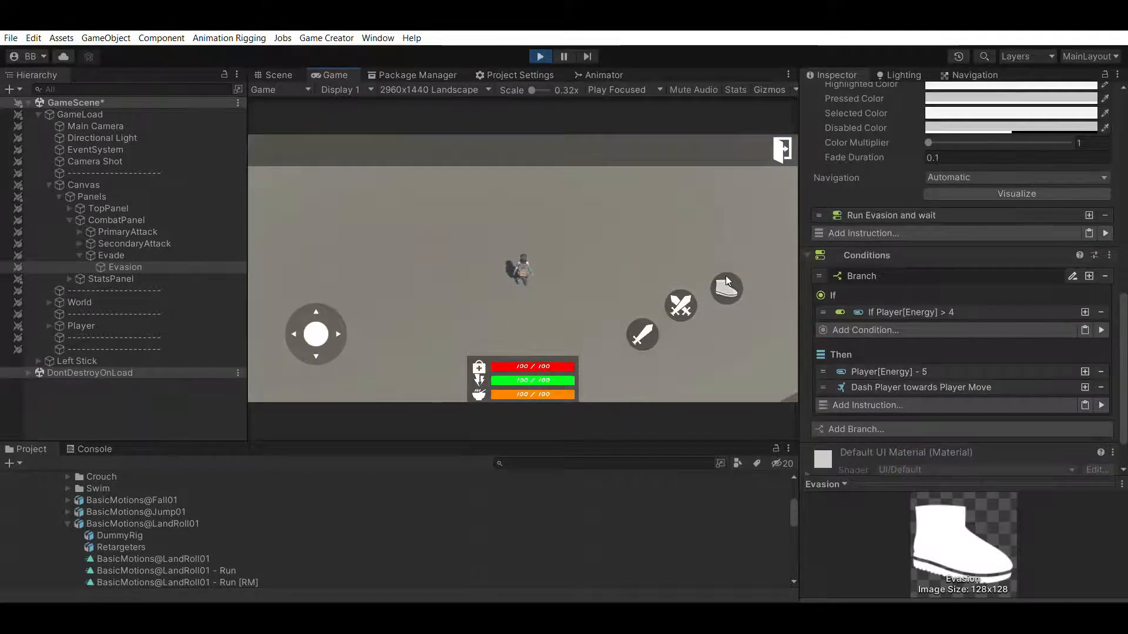
click(725, 276)
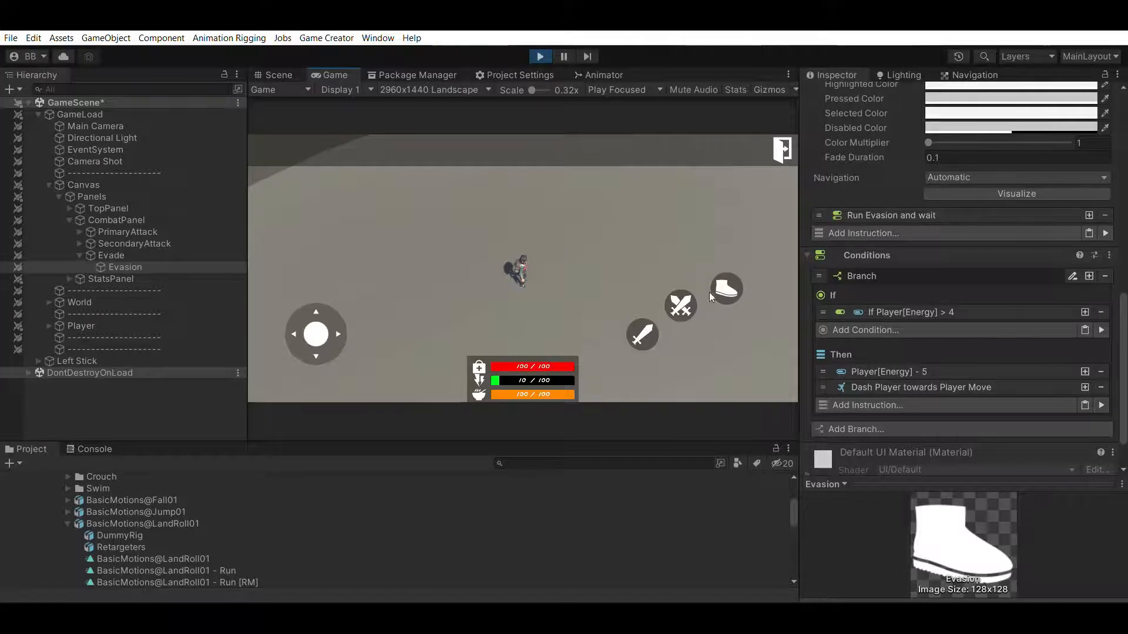
click(725, 286)
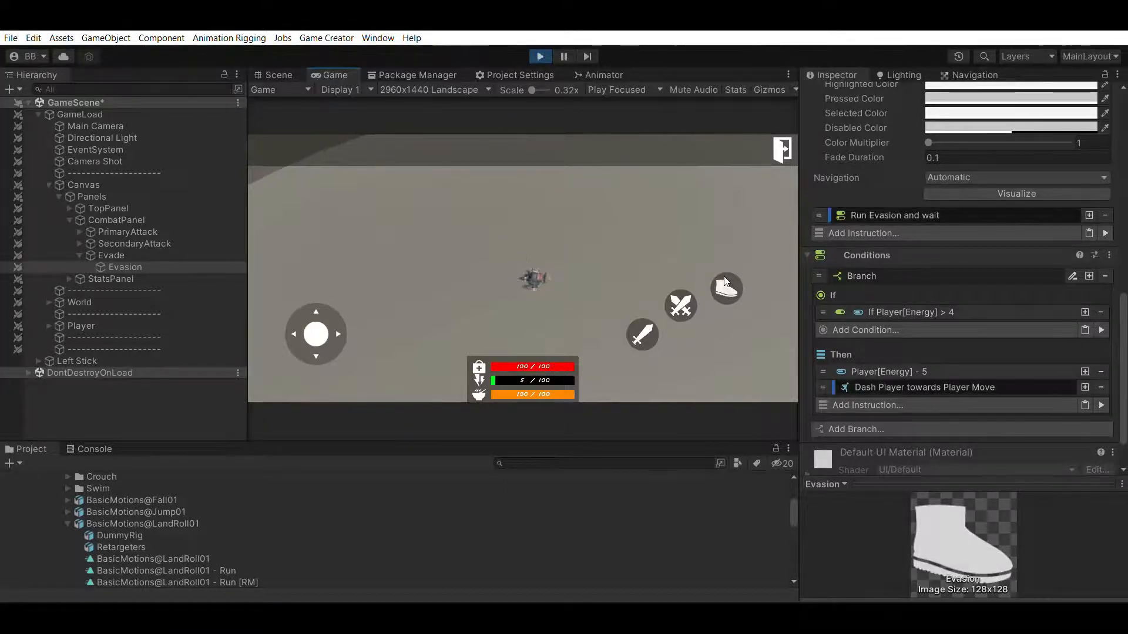
click(724, 286)
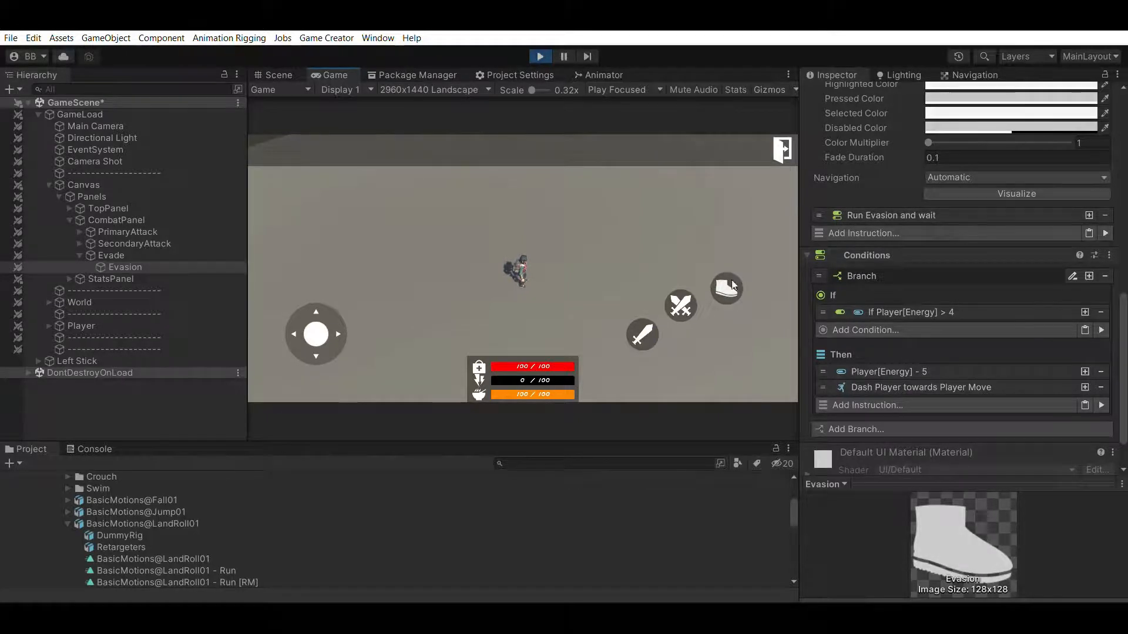
Step: Move the character with the on-screen joystick and test the secondary attack control several times with the Energy depleted
mouse_move(316, 334)
mouse_down()
mouse_move(392, 300)
mouse_move(293, 216)
mouse_move(286, 369)
mouse_move(441, 297)
mouse_move(516, 467)
mouse_move(523, 458)
mouse_up()
click(683, 287)
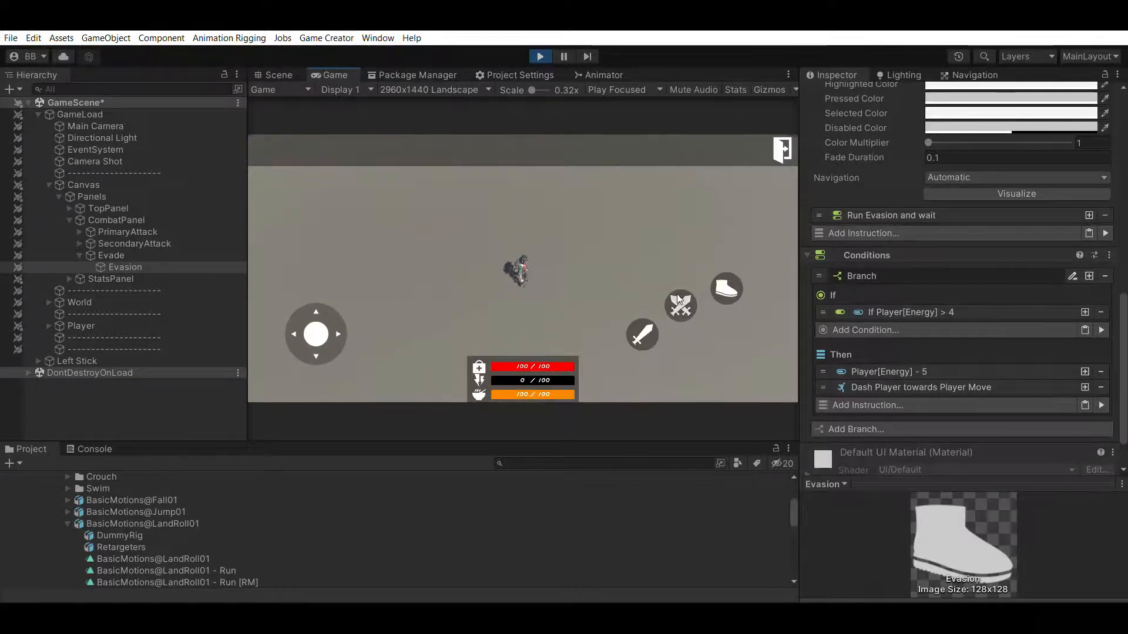
click(677, 299)
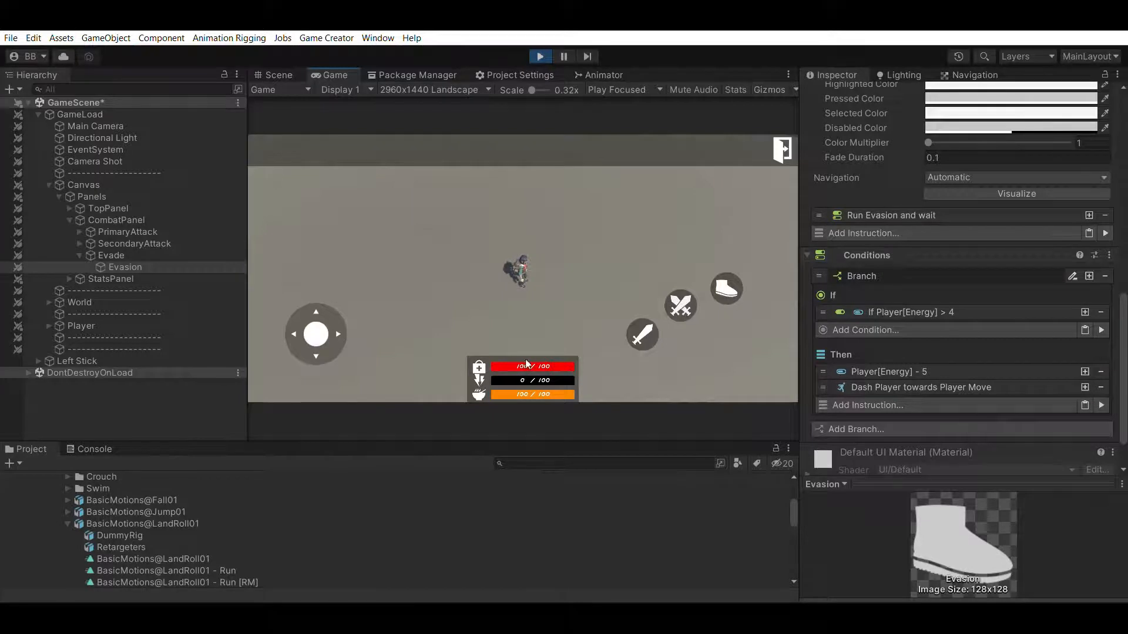
click(680, 297)
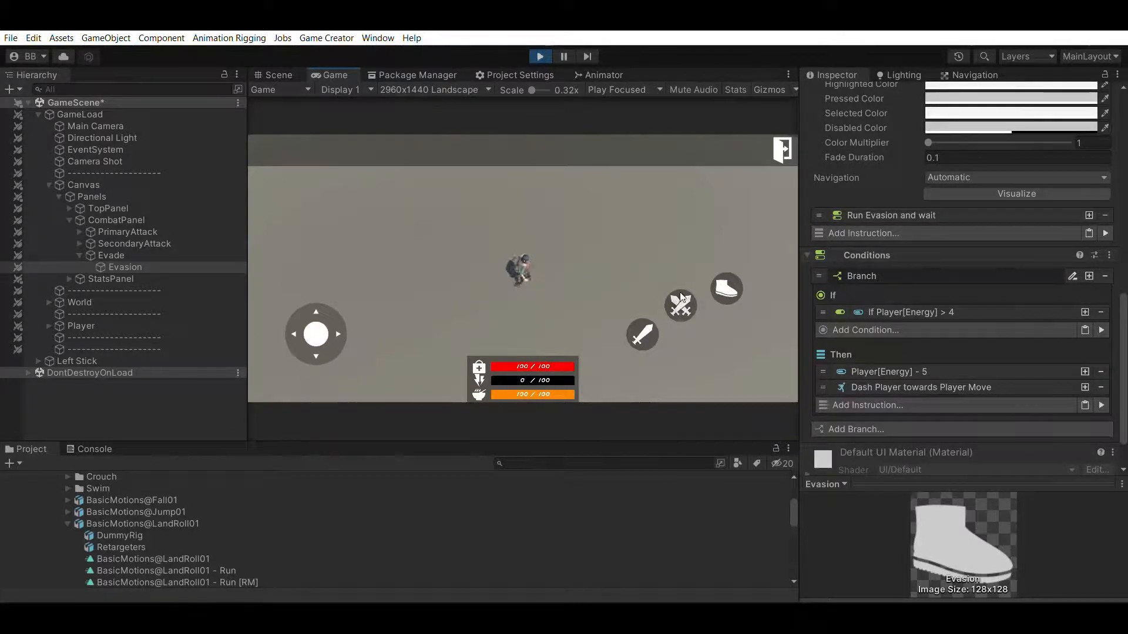
click(680, 297)
click(680, 298)
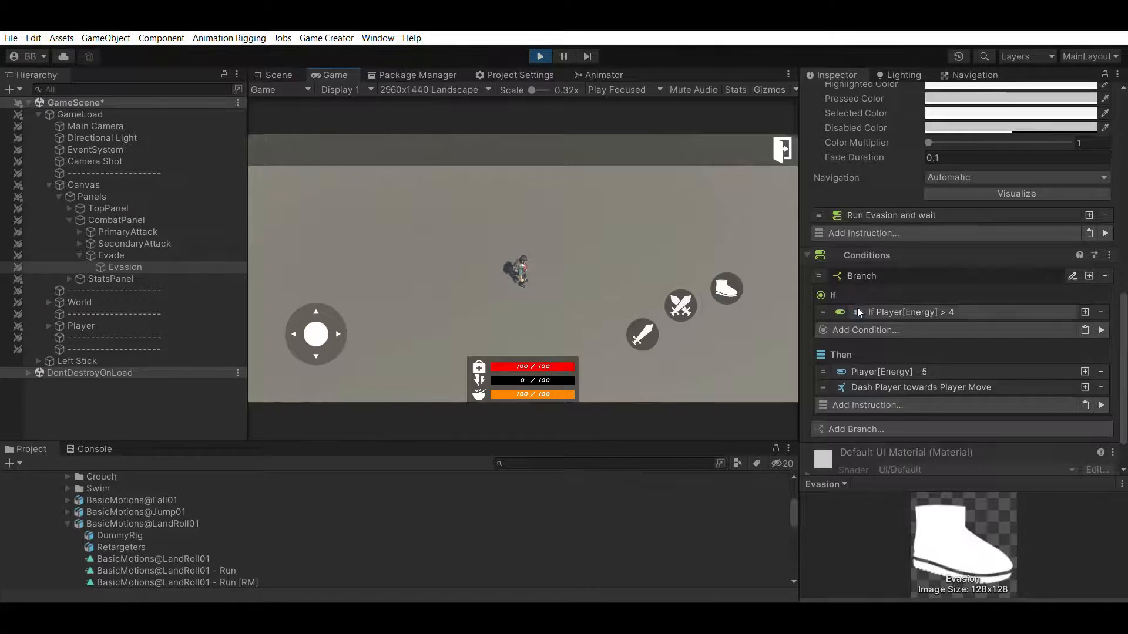
Step: Steer the character in different directions with the on-screen joystick in the running game
scroll(859, 309, down, 3)
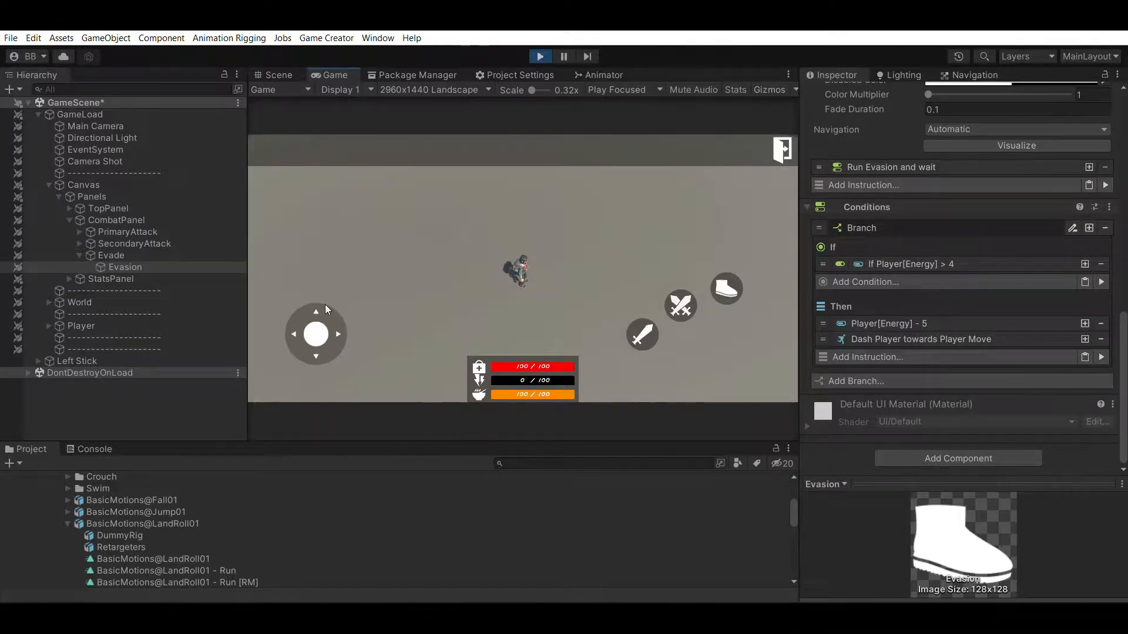
mouse_move(322, 306)
mouse_down()
mouse_move(319, 278)
mouse_move(352, 242)
mouse_move(447, 317)
mouse_move(290, 229)
mouse_move(199, 443)
mouse_move(443, 247)
mouse_move(267, 385)
mouse_move(390, 267)
mouse_move(339, 369)
mouse_move(320, 361)
mouse_up()
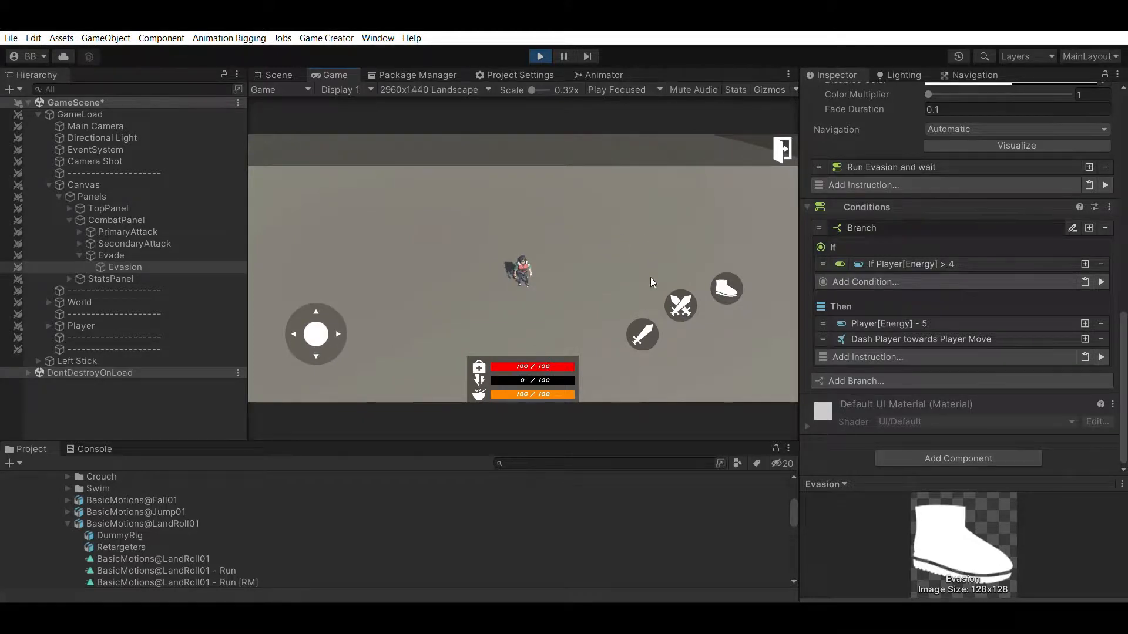
mouse_move(316, 333)
mouse_down()
mouse_move(256, 283)
mouse_move(354, 345)
mouse_up()
mouse_move(320, 333)
mouse_down()
mouse_move(317, 347)
mouse_move(314, 262)
mouse_move(309, 276)
mouse_up()
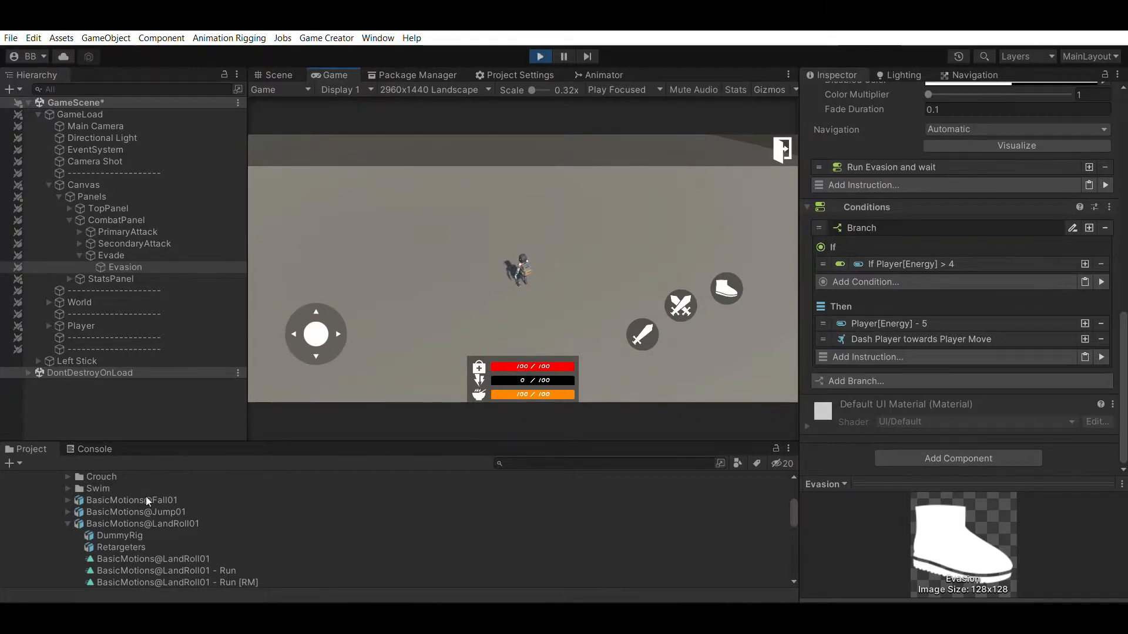
Step: Collapse the Imports and Class folders and expand Project/Stats/Player/Stats to review the player's stat and attribute assets
scroll(70, 506, up, 5)
click(26, 514)
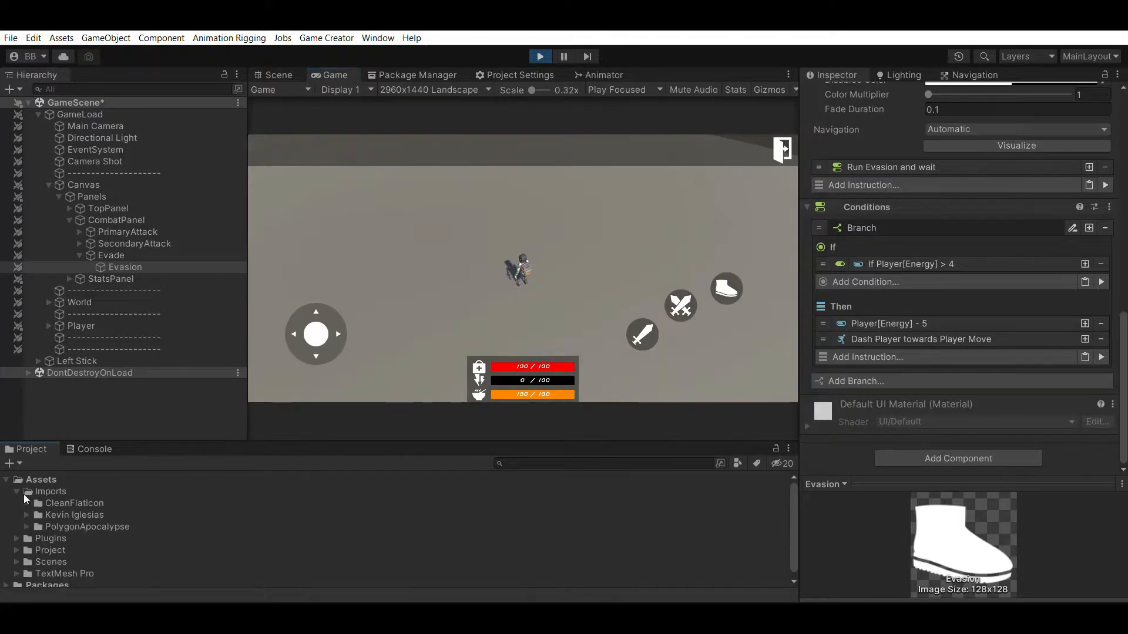
click(17, 491)
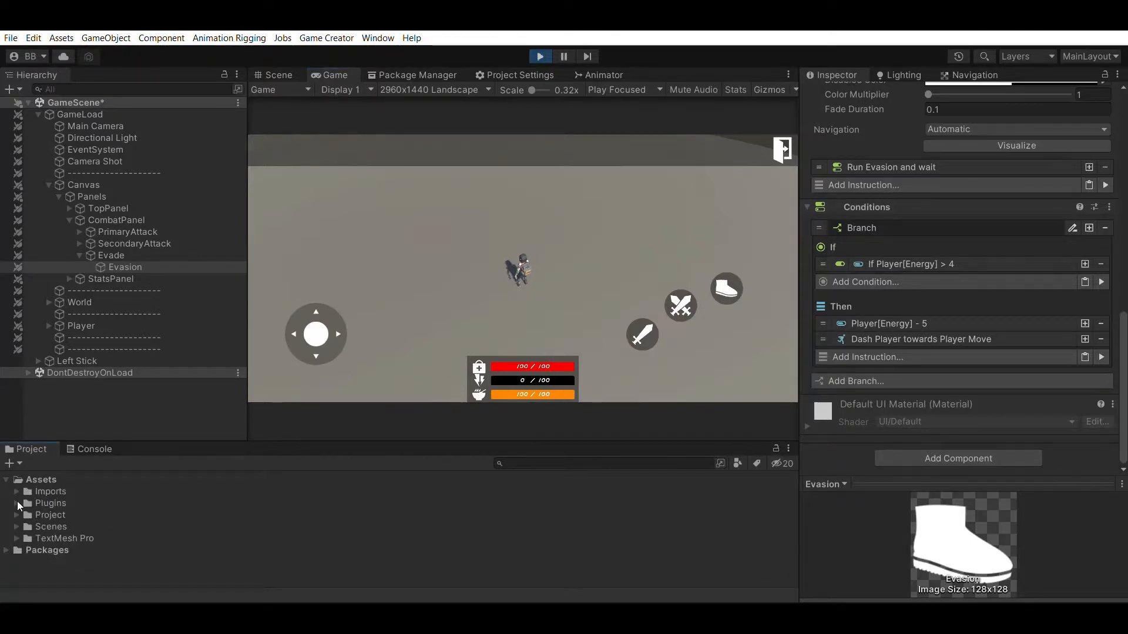
click(16, 515)
scroll(28, 534, down, 3)
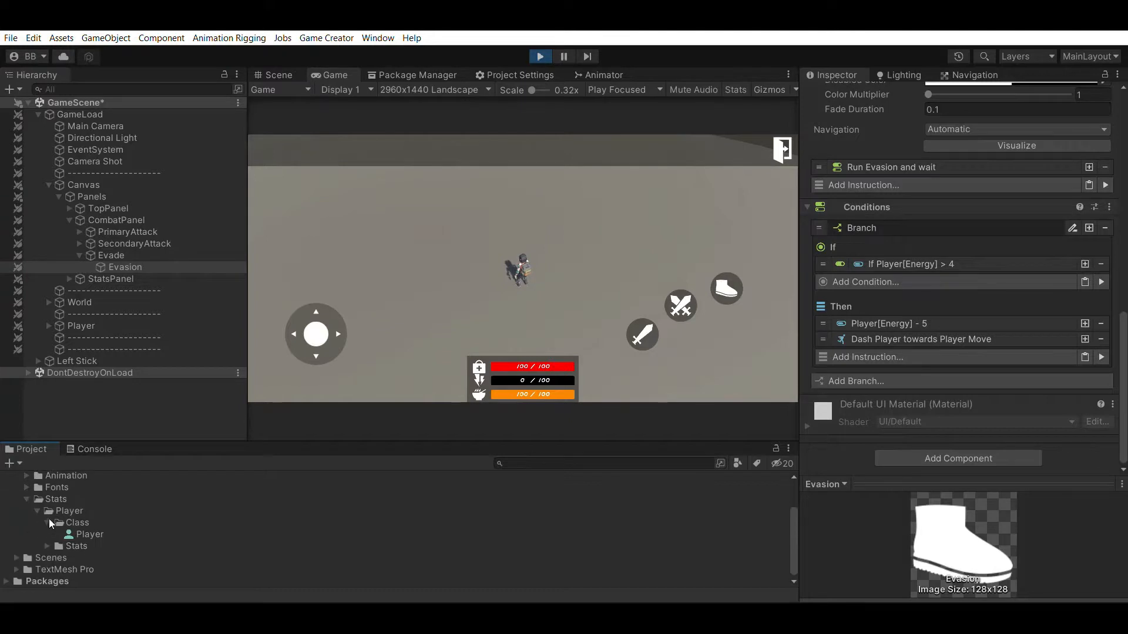
click(48, 521)
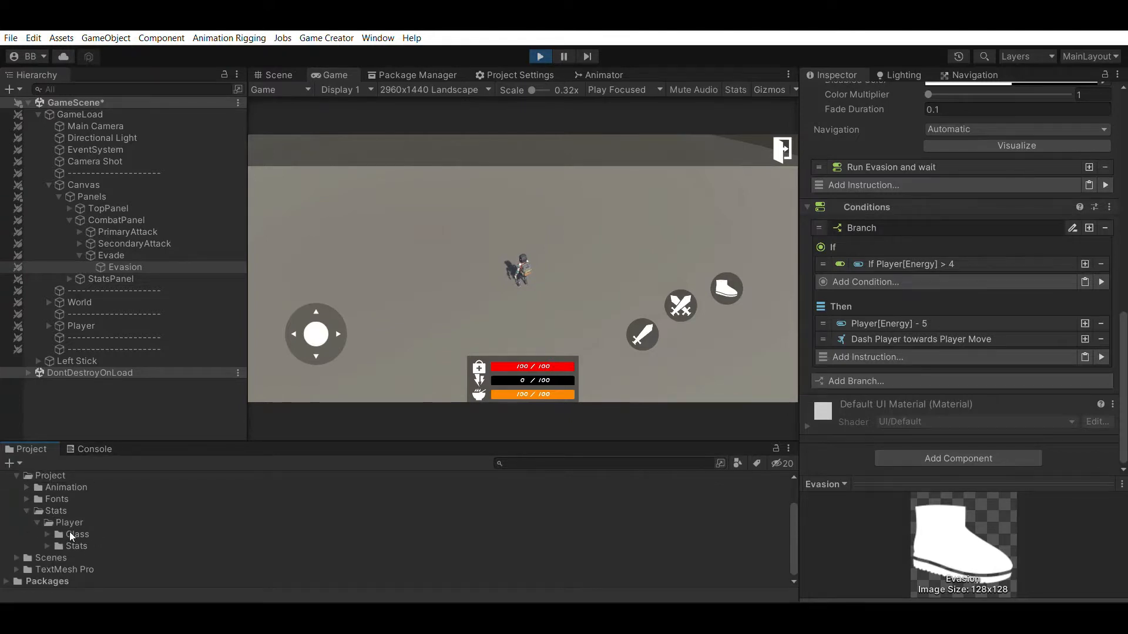
click(47, 545)
scroll(88, 526, down, 3)
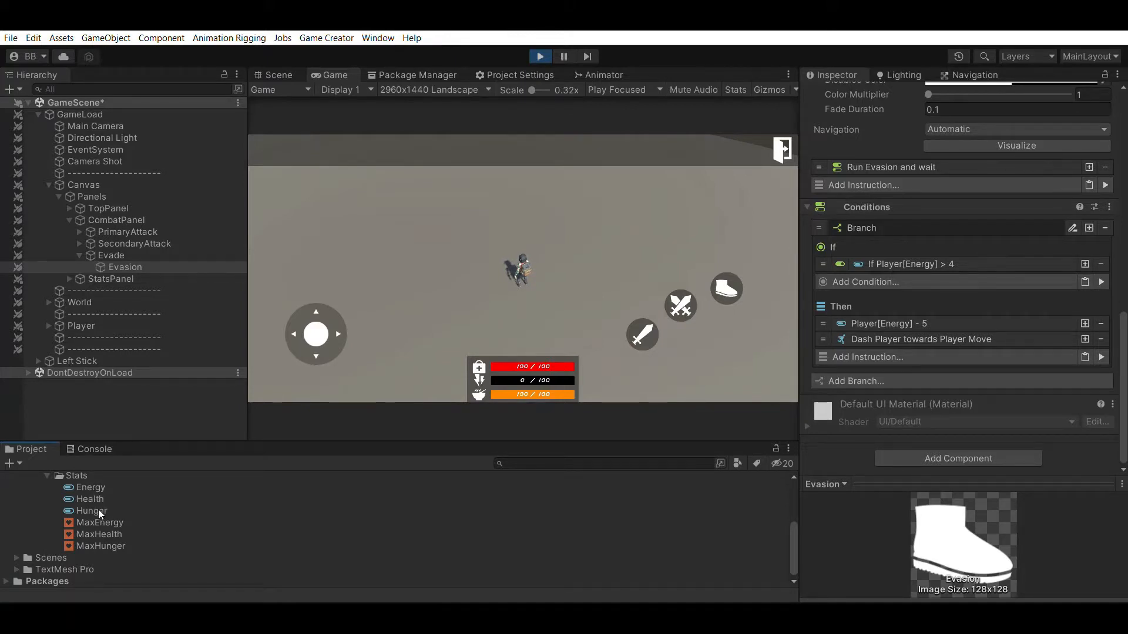
scroll(94, 495, up, 5)
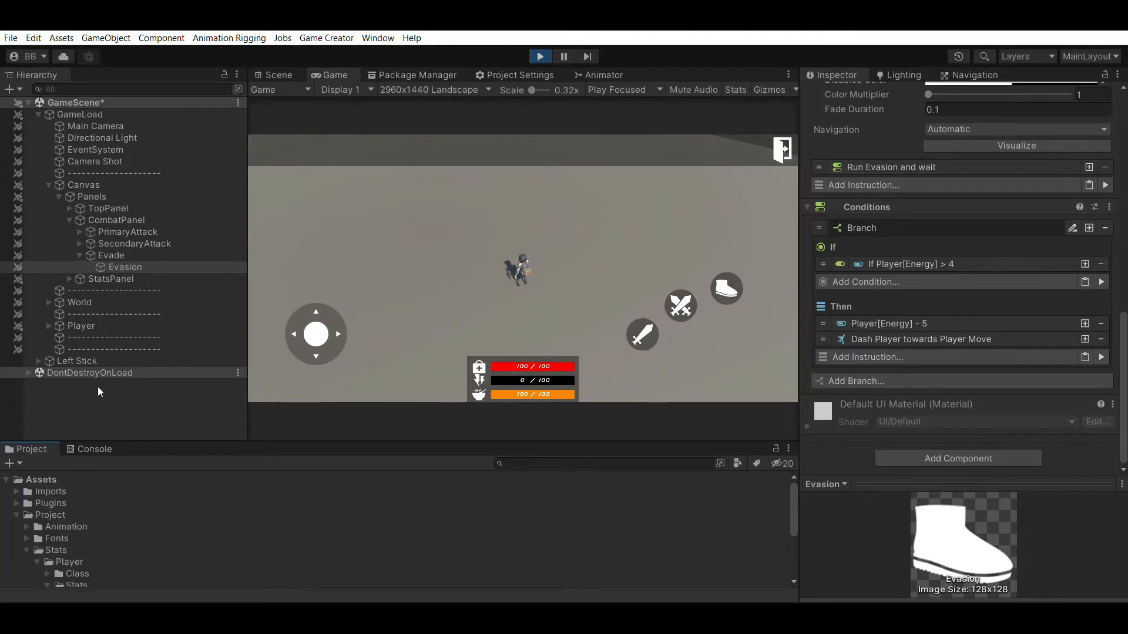
mouse_move(320, 330)
mouse_down()
mouse_move(414, 253)
mouse_move(379, 201)
mouse_move(271, 284)
mouse_move(348, 375)
mouse_move(301, 339)
mouse_move(316, 336)
mouse_up()
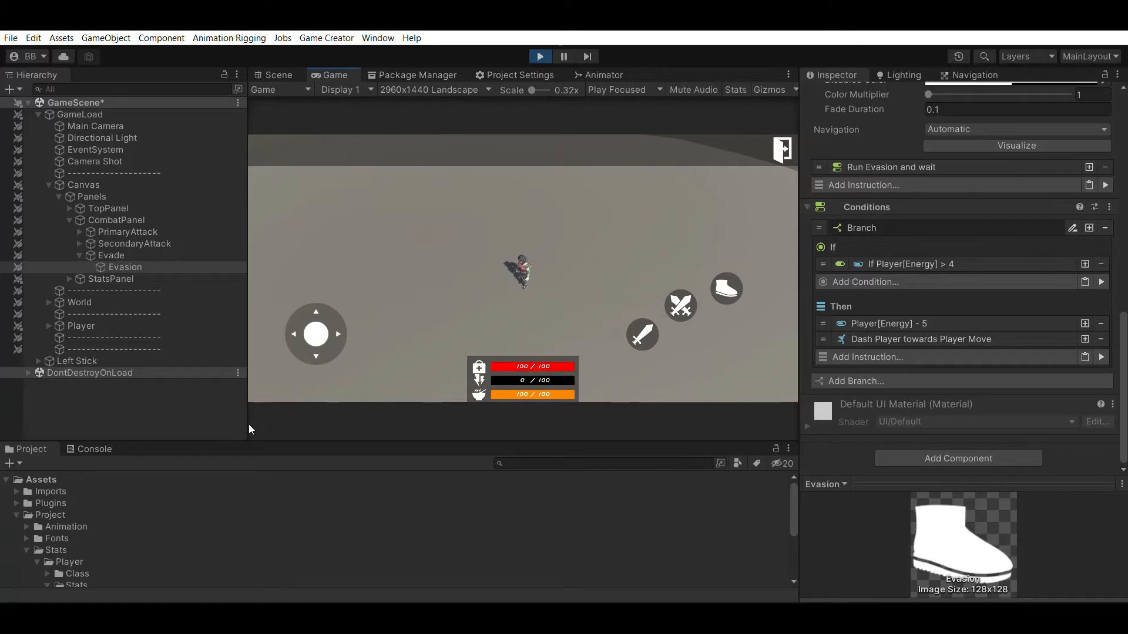
scroll(128, 534, down, 2)
scroll(124, 528, down, 3)
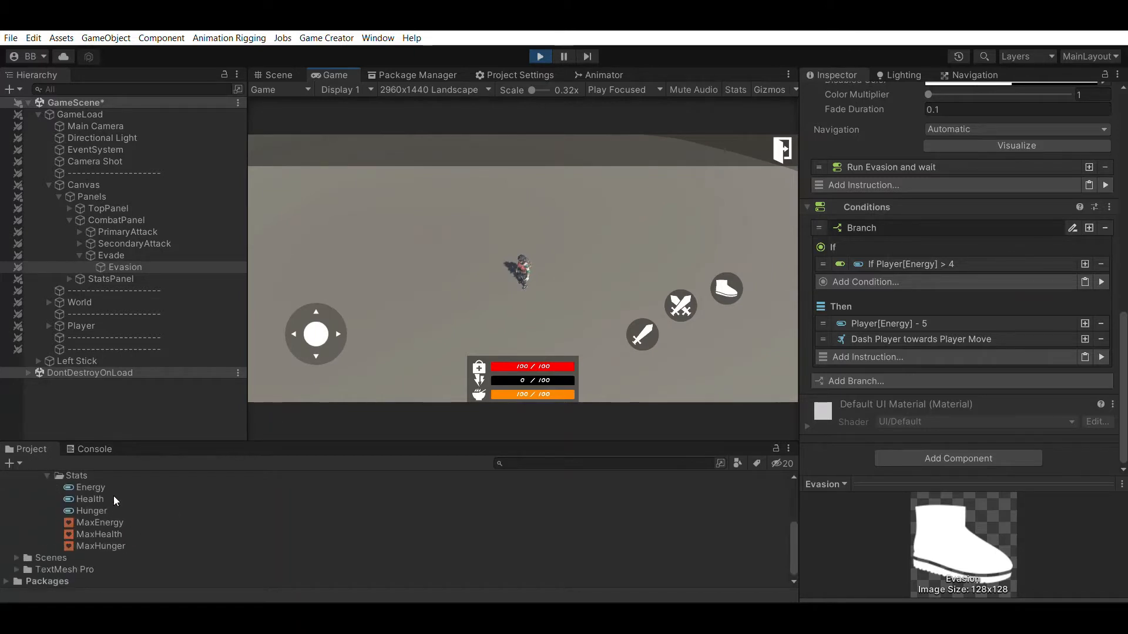